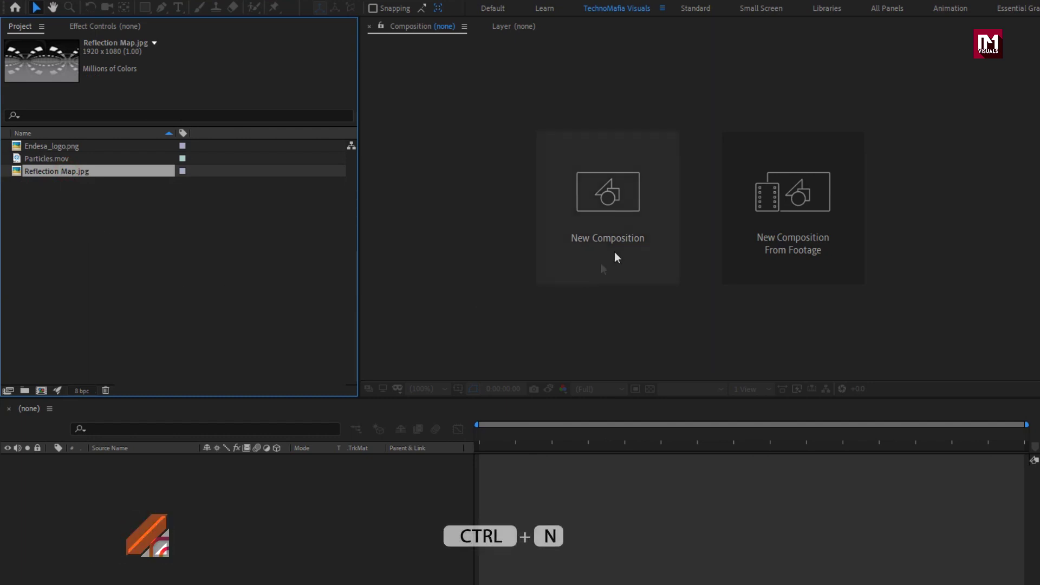
# Create a new 1920 x 1080 composition named "Glossy logo" with a duration of 7 seconds
pyautogui.click(615, 218)
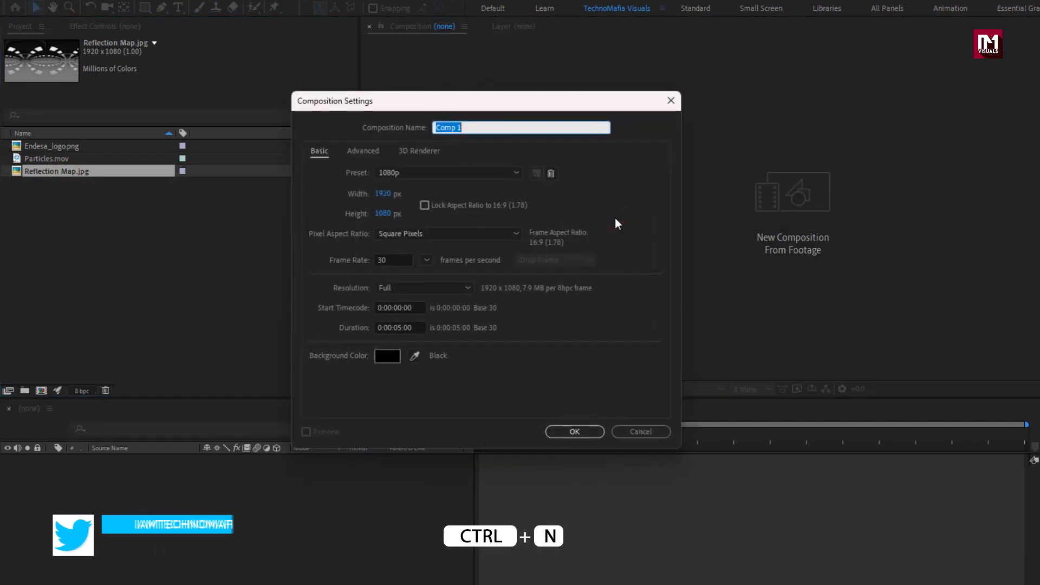
pyautogui.write('Glo')
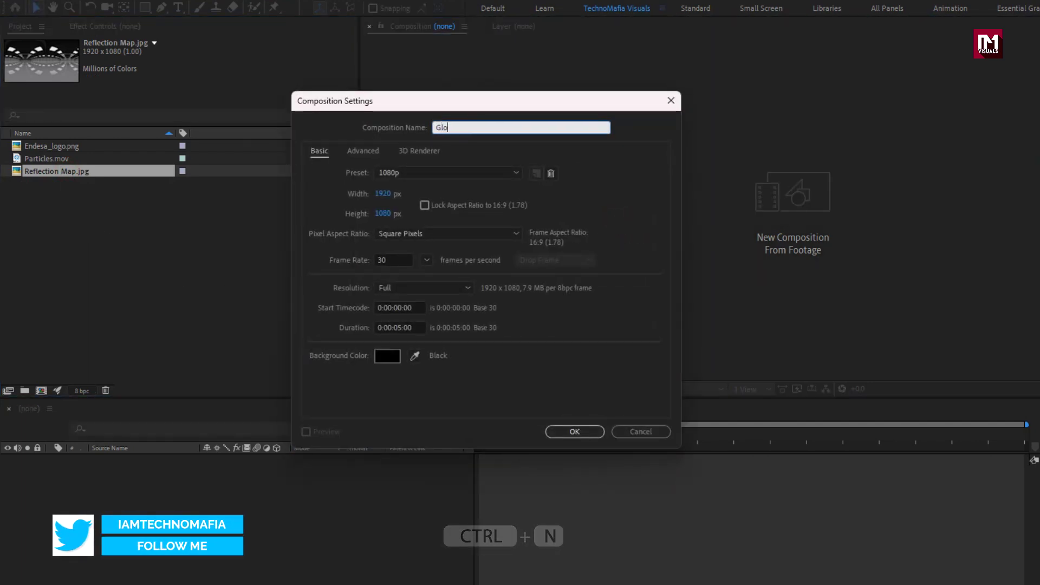
pyautogui.write('ssy logo')
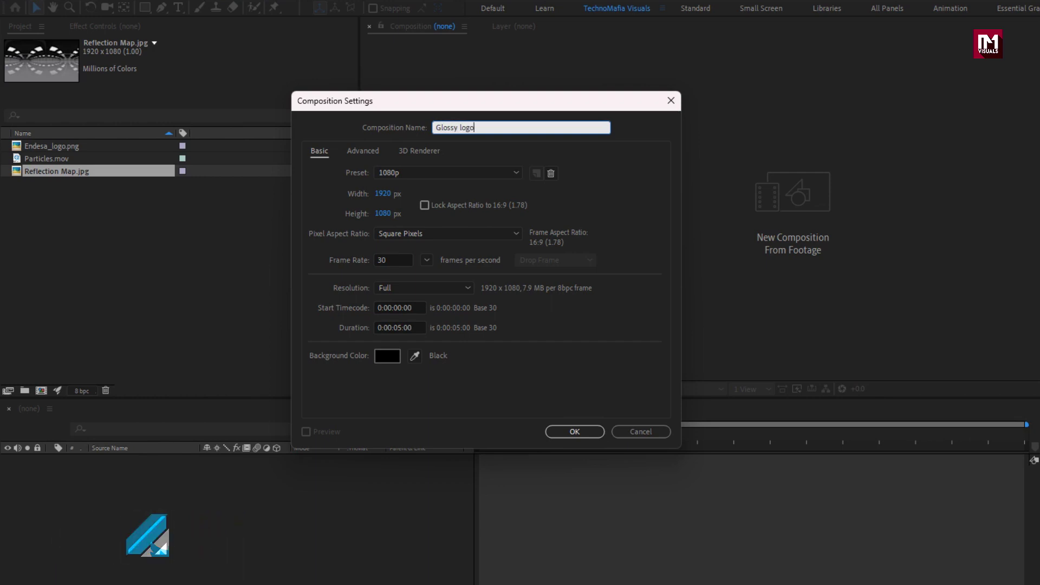
pyautogui.click(397, 327)
pyautogui.press('BackSpace')
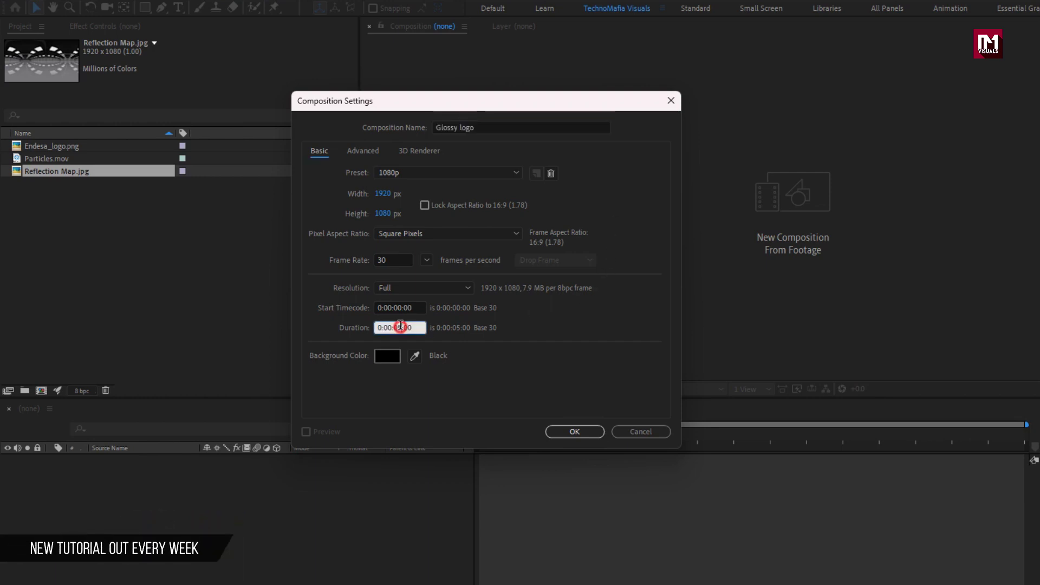
pyautogui.write('7')
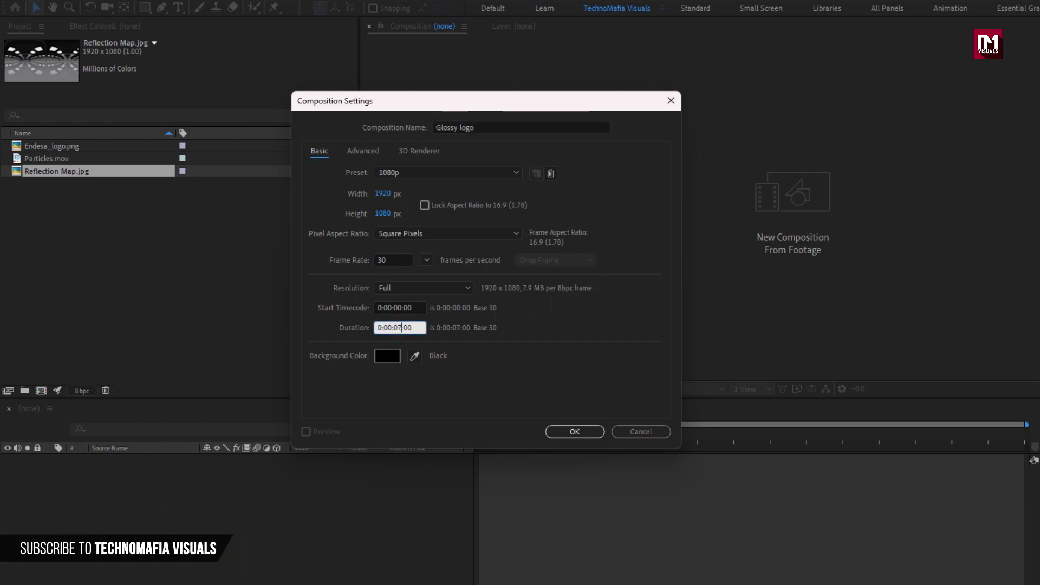
pyautogui.click(567, 433)
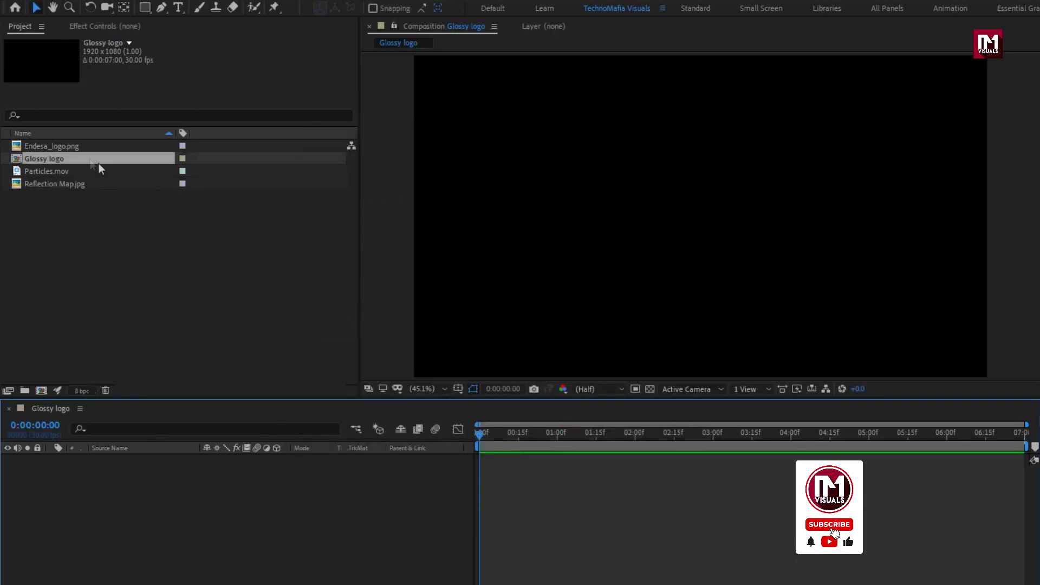
# Add Endesa_logo.png to the Glossy logo composition and scale the layer to 52%
pyautogui.click(67, 145)
pyautogui.moveTo(56, 149); pyautogui.dragTo(161, 491)
pyautogui.press('s')
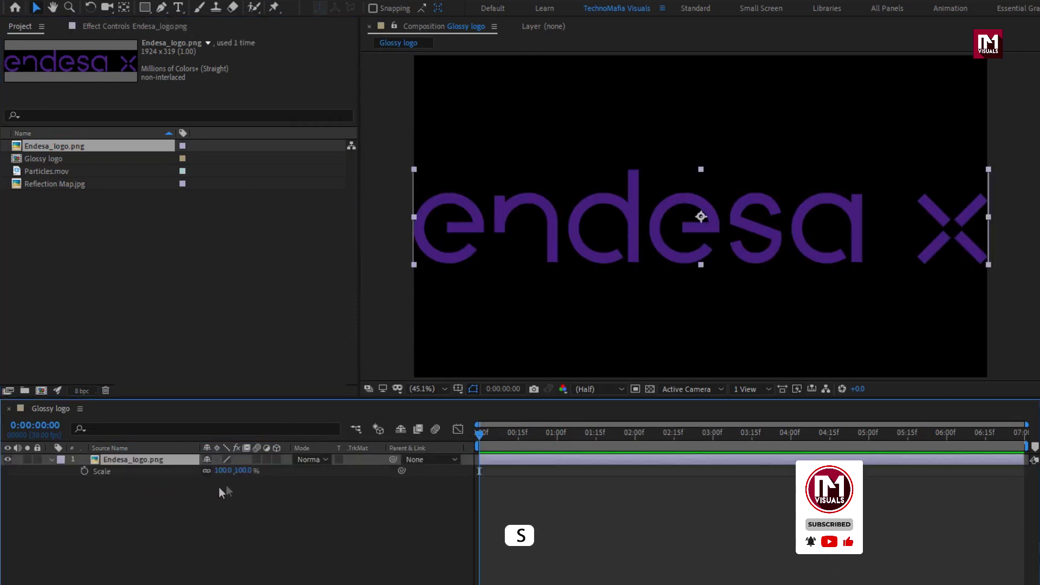
pyautogui.moveTo(242, 474); pyautogui.dragTo(213, 473)
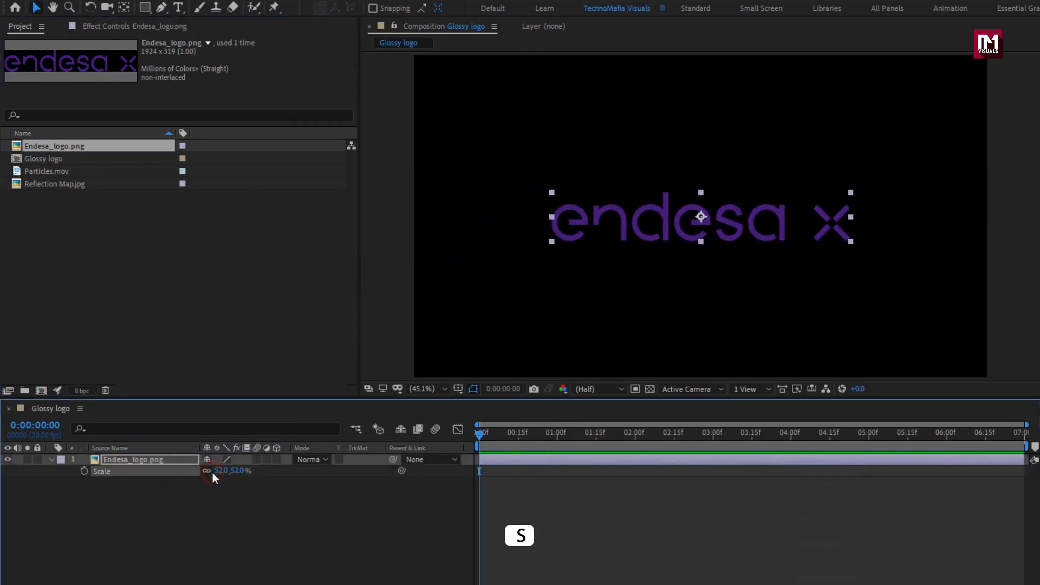
pyautogui.click(50, 460)
# Pre-compose the Endesa_logo.png layer as "Logo", moving all attributes into the new composition
pyautogui.rightClick(116, 461)
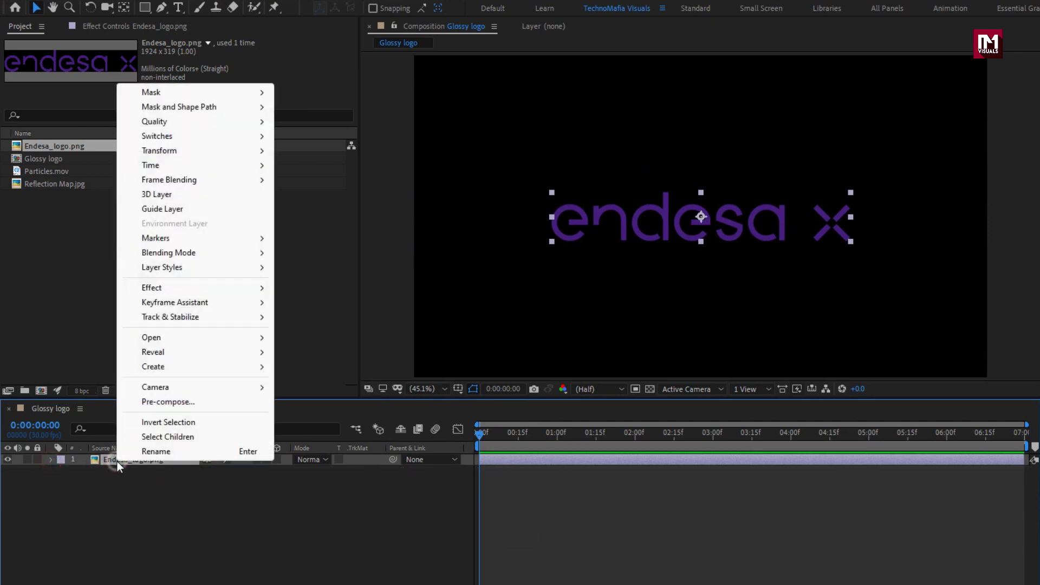
pyautogui.click(143, 403)
pyautogui.write('Logo')
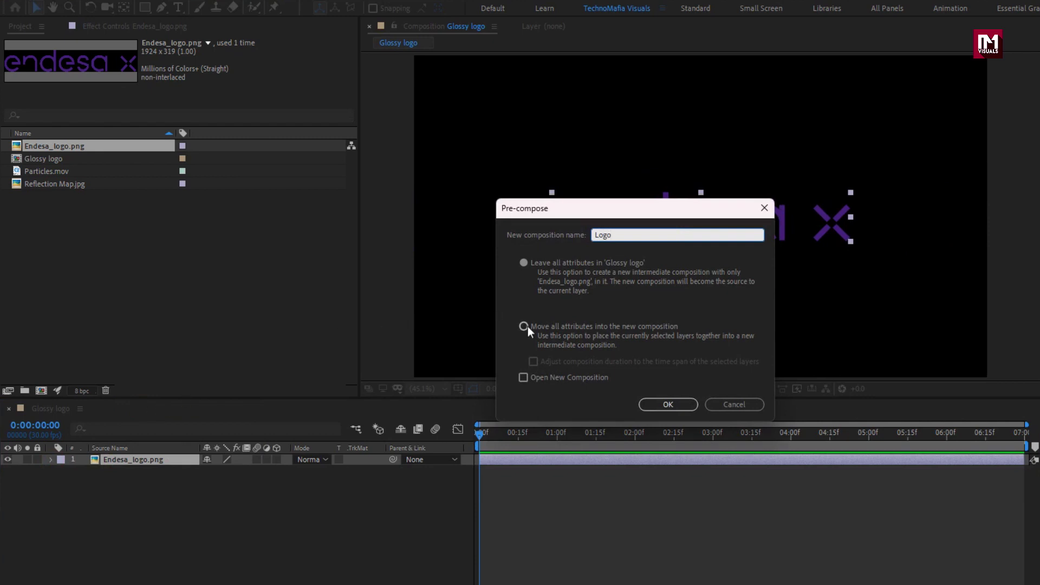
pyautogui.click(524, 327)
pyautogui.click(666, 405)
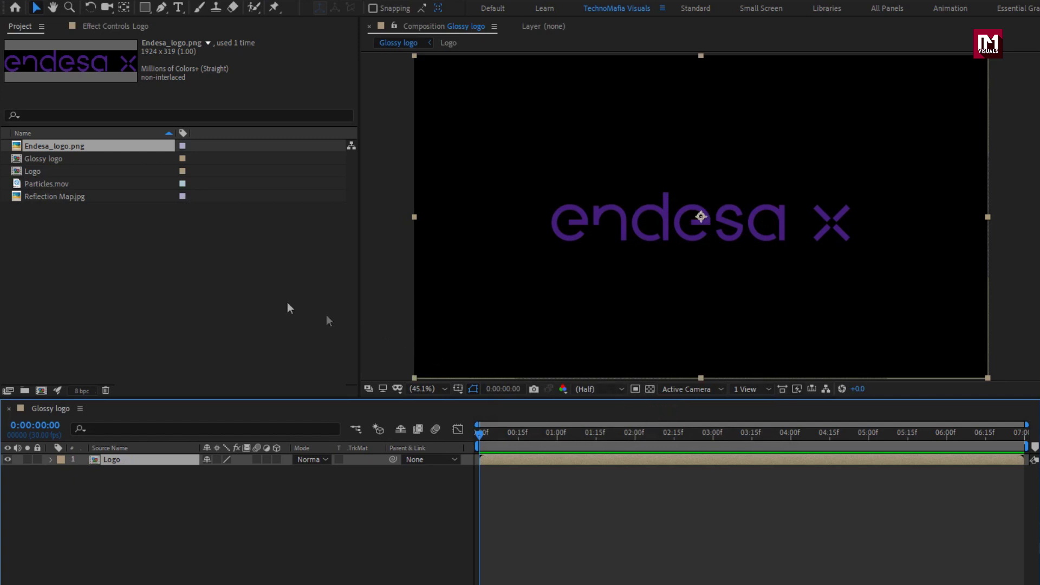
# Add Reflection Map.jpg above the Logo layer and scale it to 72%
pyautogui.moveTo(54, 197); pyautogui.dragTo(136, 456)
pyautogui.press('s')
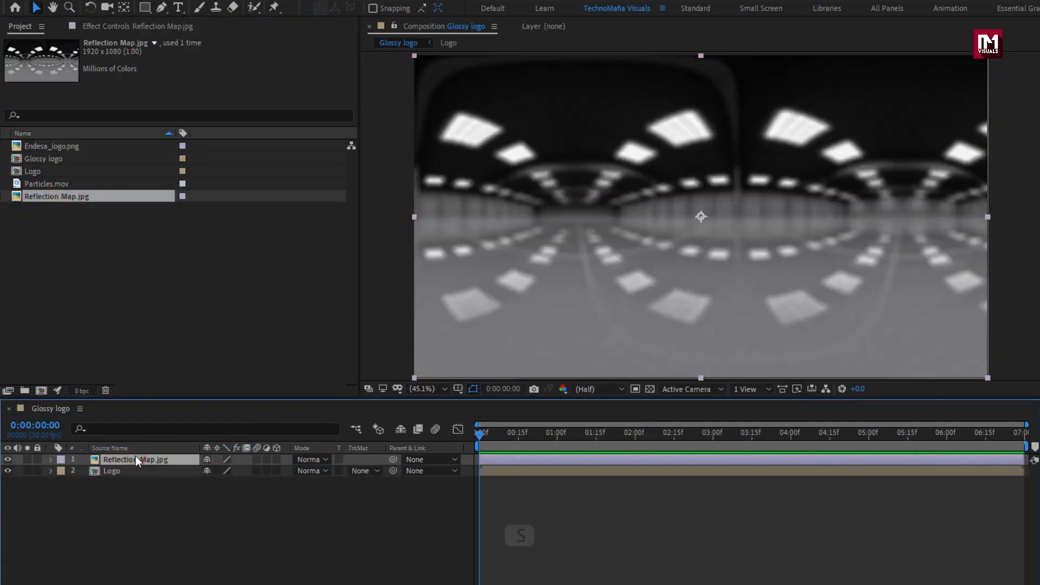
pyautogui.moveTo(226, 470); pyautogui.dragTo(227, 474)
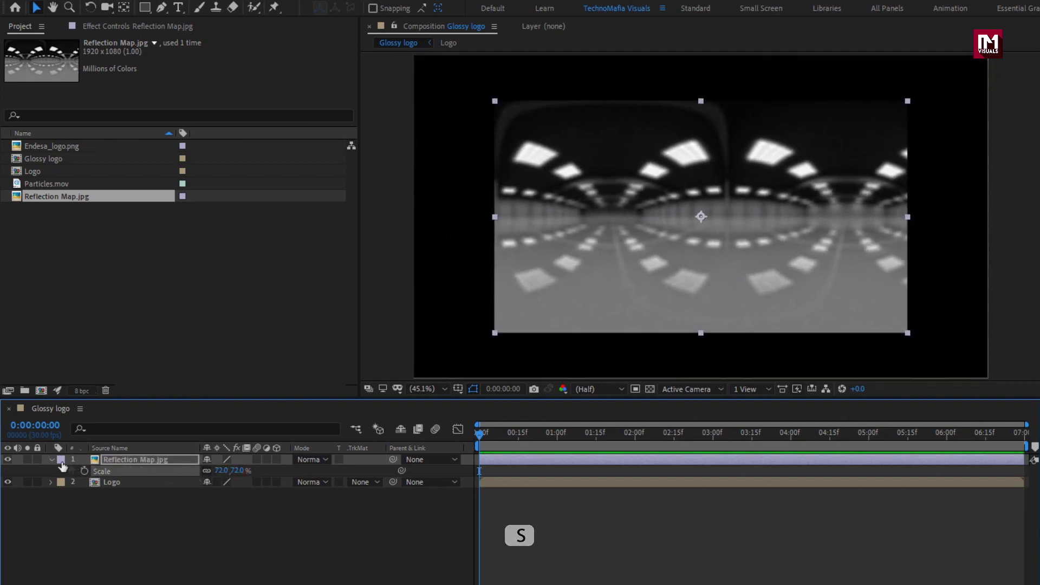
pyautogui.click(52, 460)
# Apply Motion Tile to the Reflection Map.jpg layer with mirrored edges, output width 210 and output height 180
pyautogui.click(1005, 42)
pyautogui.write('mot')
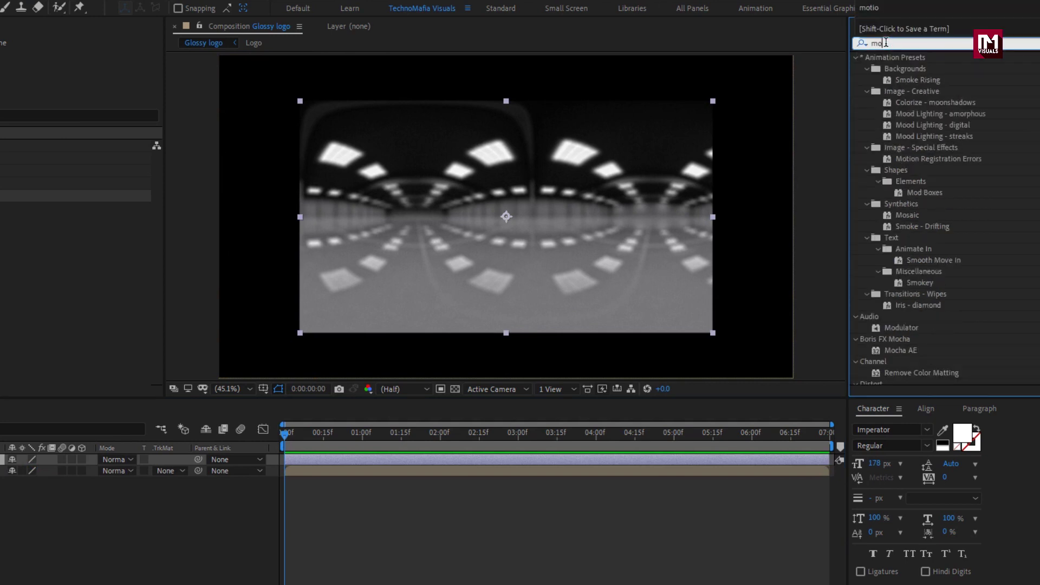
pyautogui.doubleClick(899, 125)
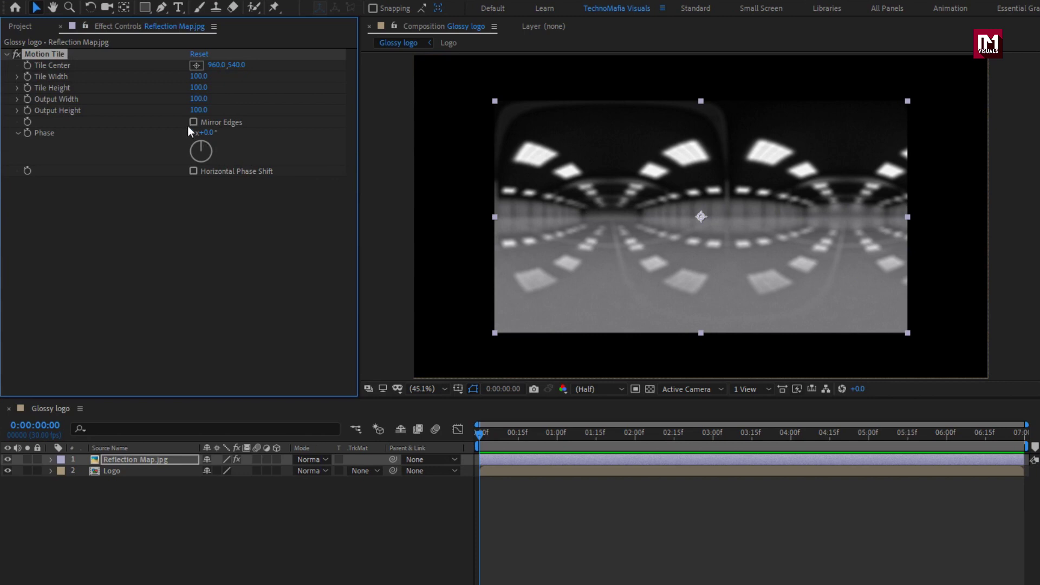
pyautogui.click(181, 122)
pyautogui.moveTo(199, 99); pyautogui.dragTo(205, 111)
# Keyframe Motion Tile's Tile Center from the first to the last frame so the reflection map travels horizontally, and preview the motion
pyautogui.click(480, 433)
pyautogui.click(29, 65)
pyautogui.moveTo(484, 431); pyautogui.dragTo(1026, 441)
pyautogui.moveTo(217, 65); pyautogui.dragTo(888, 63)
pyautogui.moveTo(483, 437); pyautogui.dragTo(965, 428)
# Pre-compose the Reflection Map.jpg layer as "Reflection Map" with all attributes moved into the new composition
pyautogui.click(161, 458)
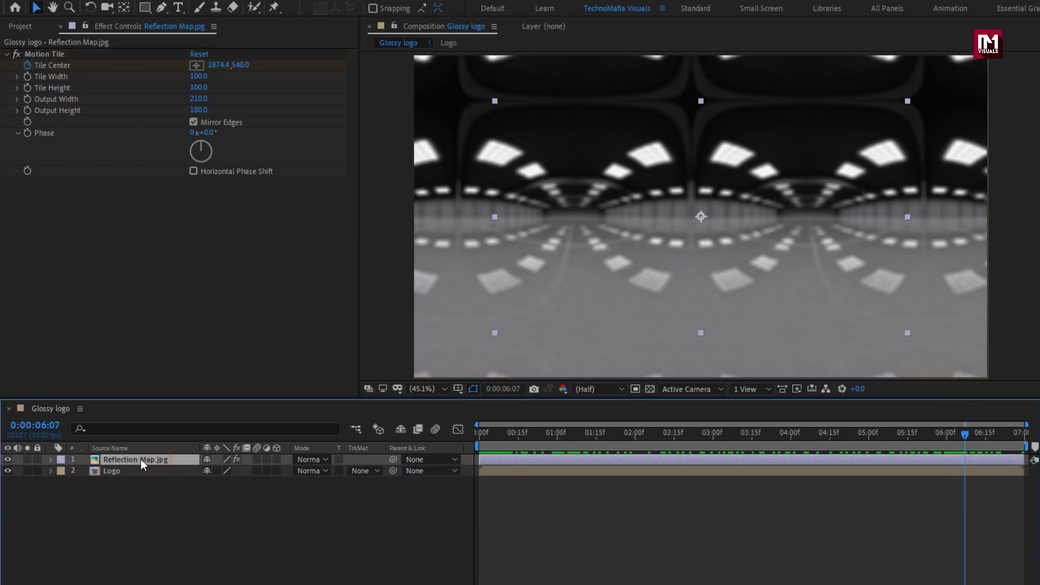
pyautogui.rightClick(141, 460)
pyautogui.click(162, 400)
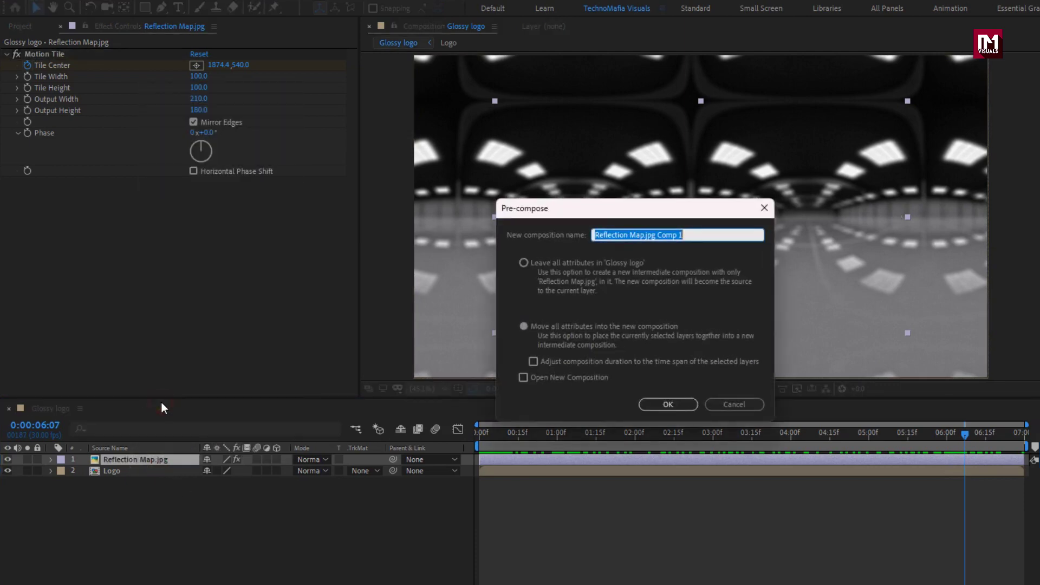
pyautogui.moveTo(644, 234); pyautogui.dragTo(700, 234)
pyautogui.press('BackSpace')
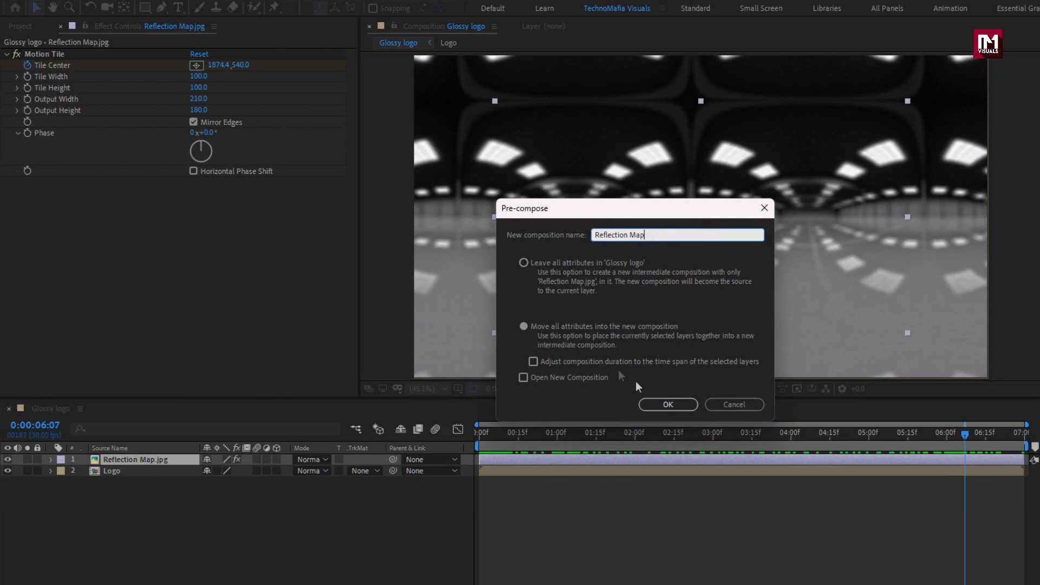
pyautogui.click(668, 405)
# Place the Reflection Map layer below the Logo layer and set its track matte to the Logo's alpha matte
pyautogui.click(160, 461)
pyautogui.moveTo(151, 465); pyautogui.dragTo(148, 482)
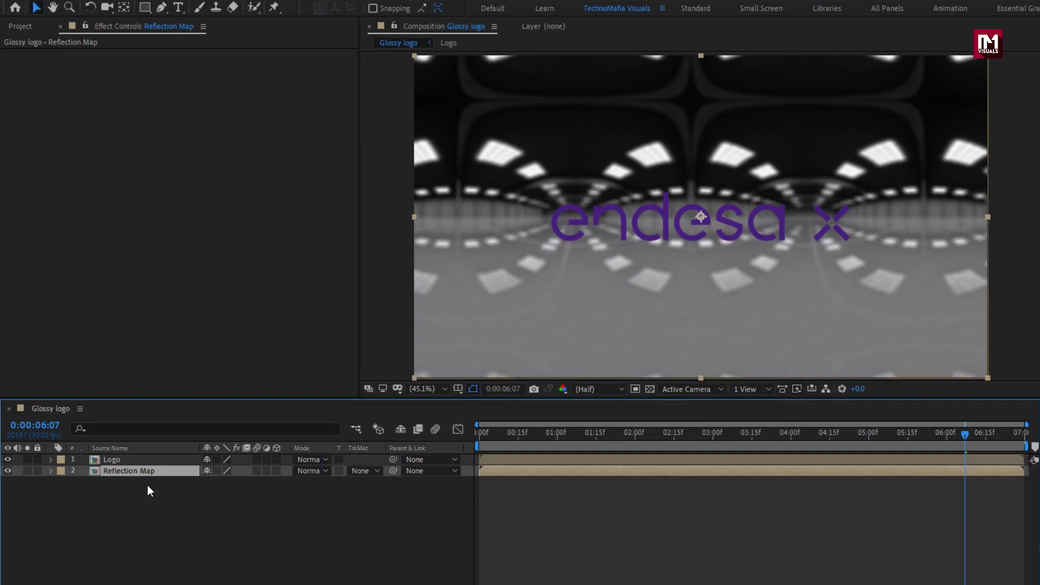
pyautogui.click(359, 471)
pyautogui.click(435, 506)
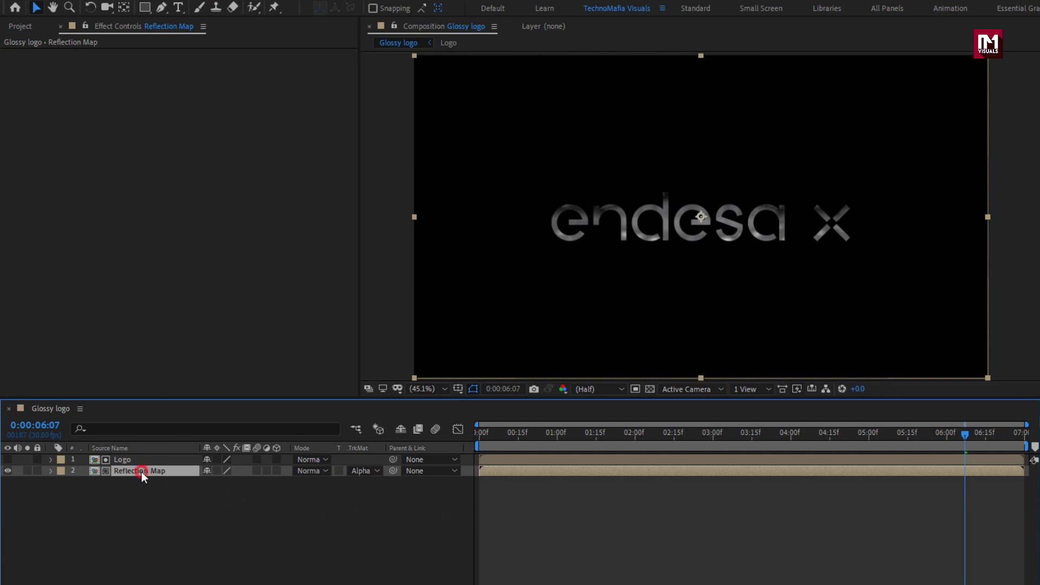
# Apply CC Glass to the Reflection Map layer, using the Logo layer as bump map and Alpha as the surface property
pyautogui.click(859, 44)
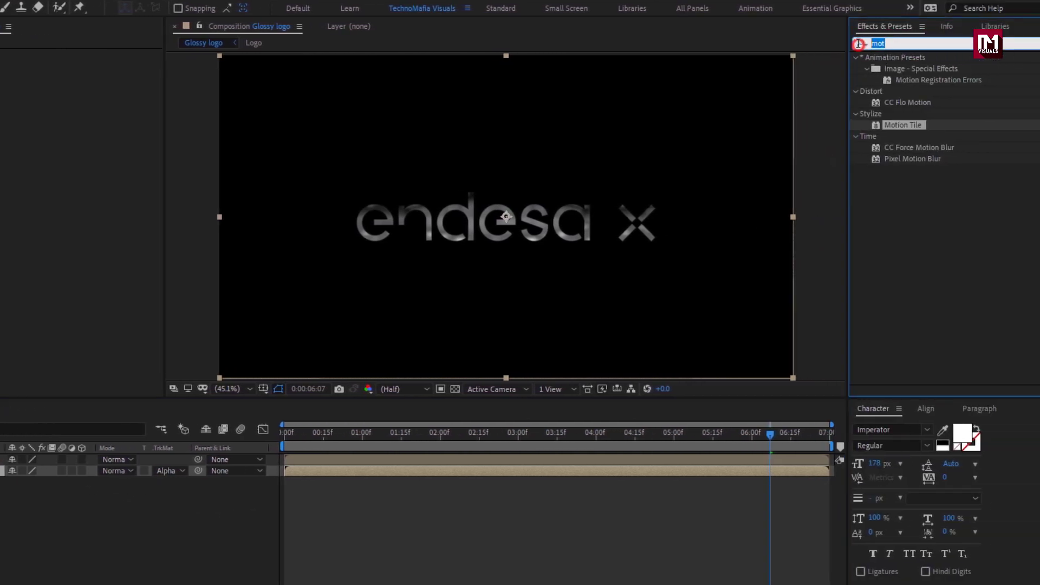
pyautogui.write('cc gl')
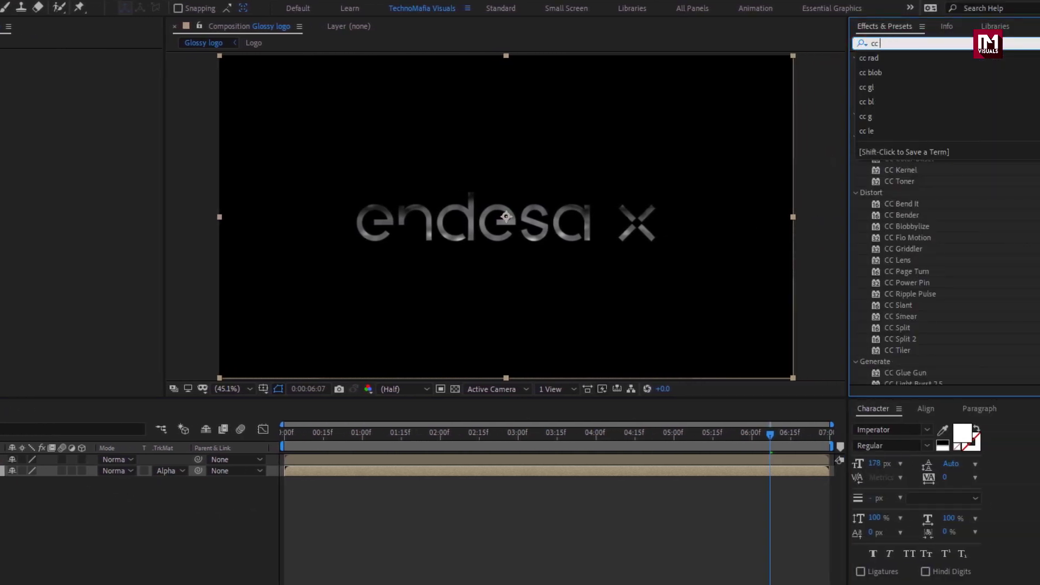
pyautogui.doubleClick(896, 92)
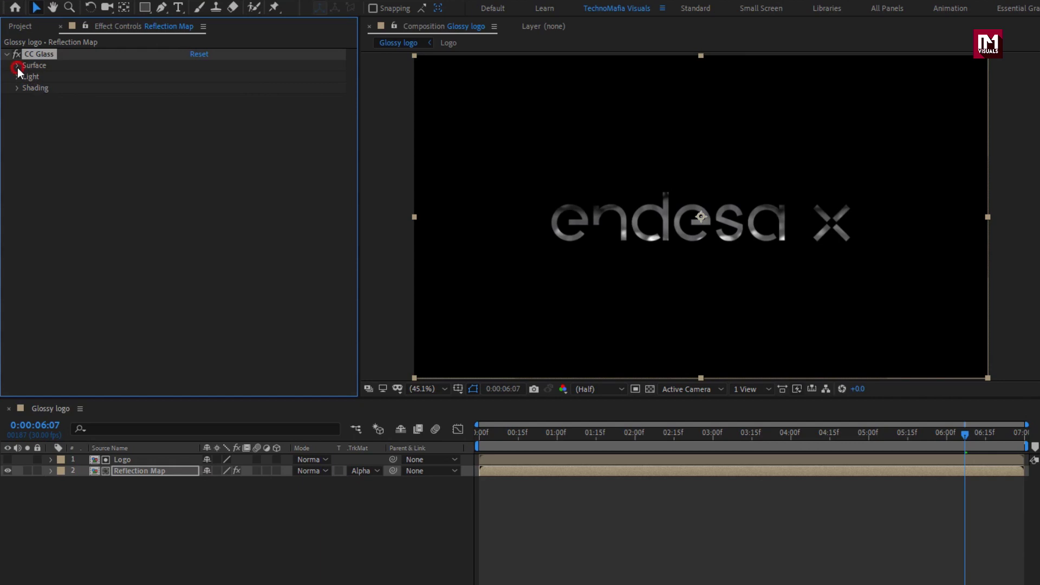
pyautogui.click(18, 67)
pyautogui.click(217, 76)
pyautogui.click(254, 108)
pyautogui.click(240, 88)
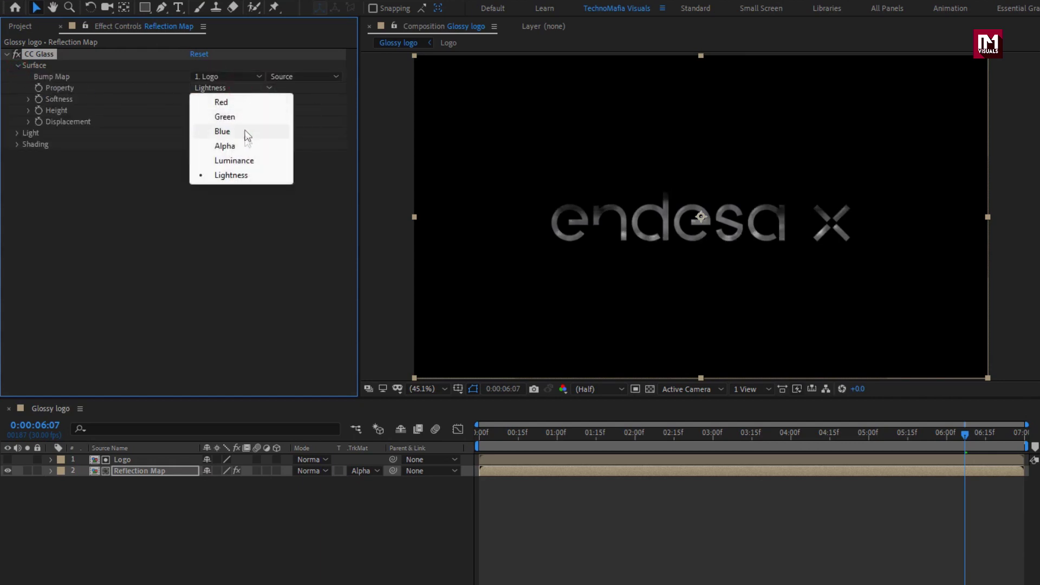
pyautogui.click(245, 145)
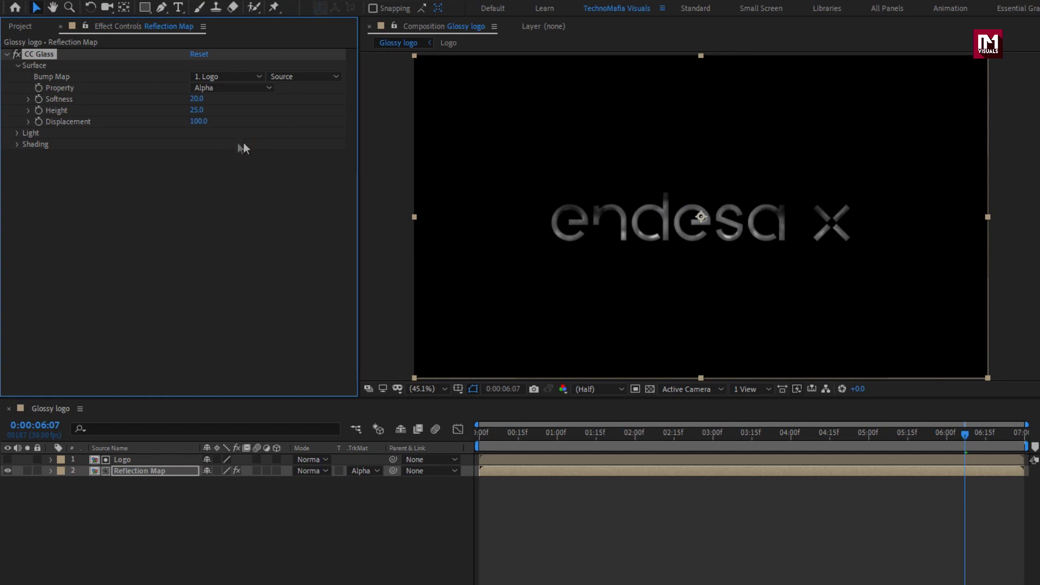
# Set the CC Glass softness to 100, height to 80 and displacement to -100, and preview the reflection over time
pyautogui.click(197, 99)
pyautogui.write('100')
pyautogui.press('Return')
pyautogui.click(196, 110)
pyautogui.write('80')
pyautogui.press('Return')
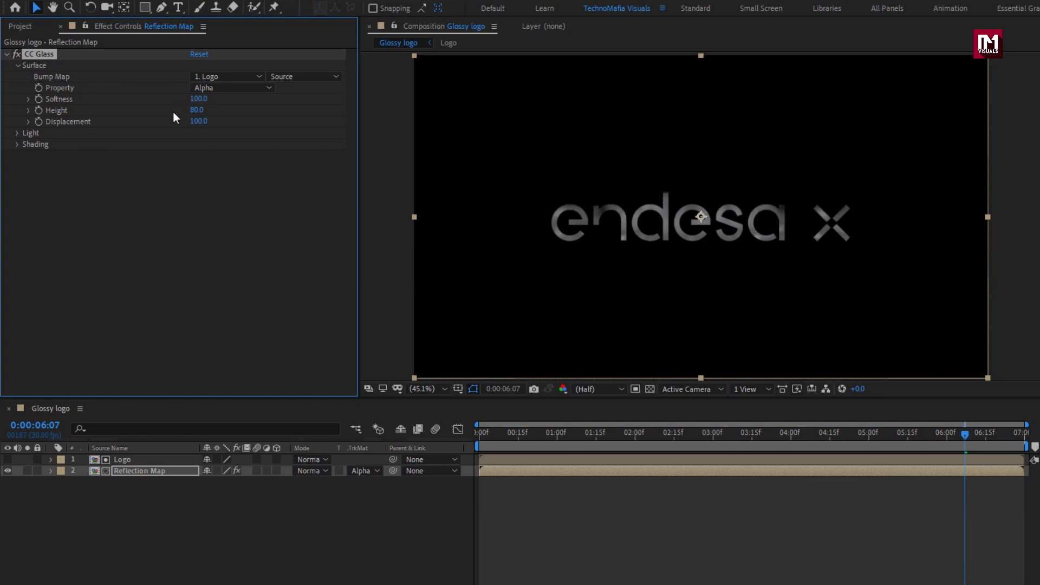
pyautogui.click(197, 122)
pyautogui.write('-1')
pyautogui.press('Return')
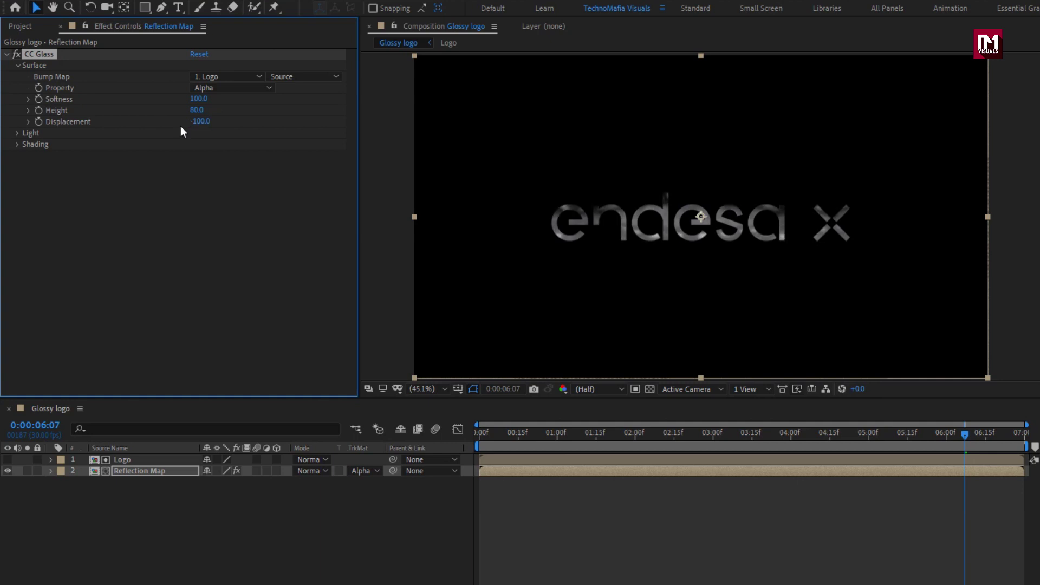
pyautogui.moveTo(518, 421); pyautogui.dragTo(708, 425)
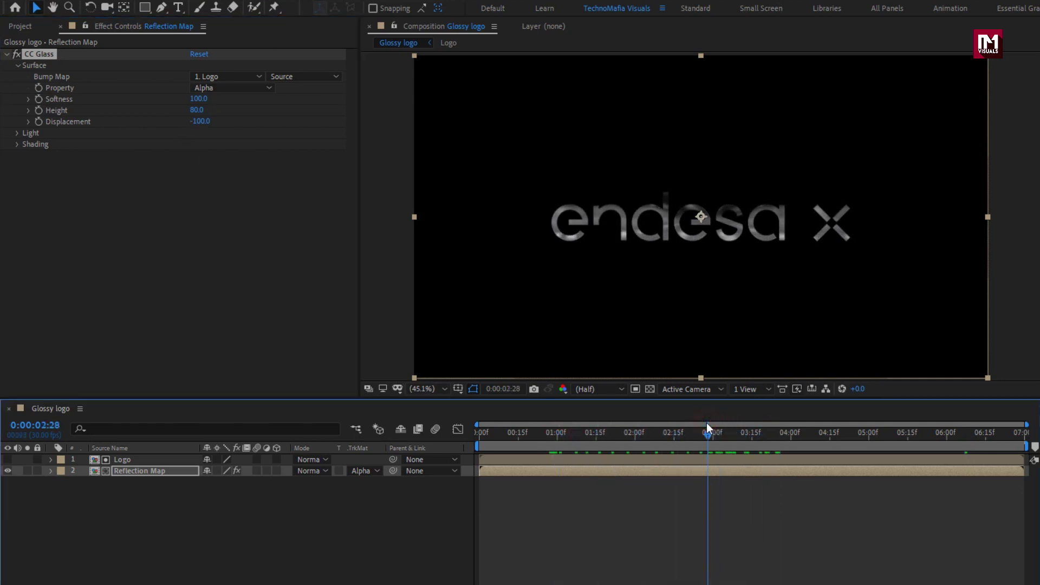
# Increase the light intensity of the CC Glass effect to brighten the logo
pyautogui.click(17, 133)
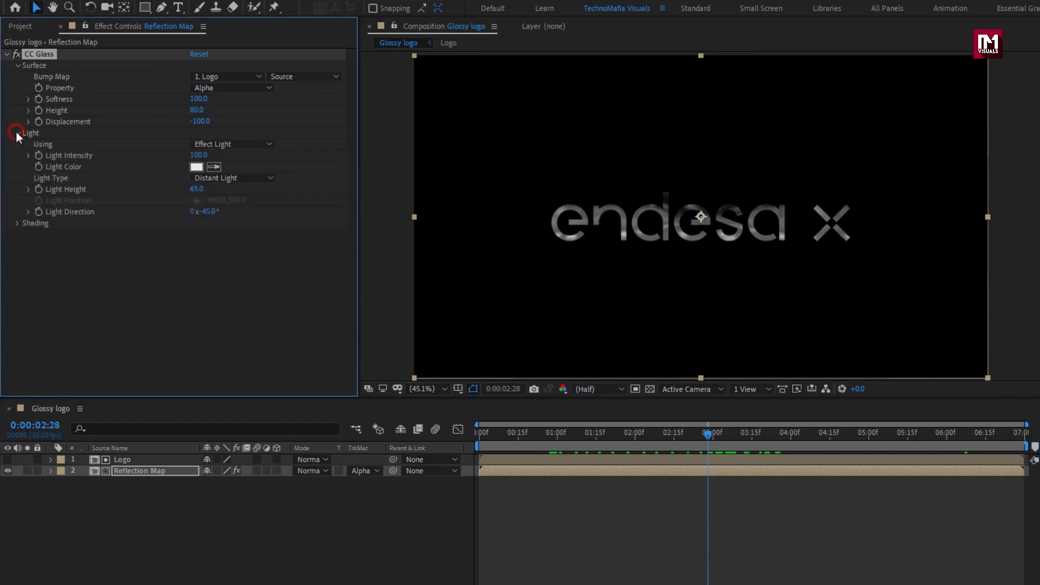
pyautogui.click(196, 156)
pyautogui.press('Return')
pyautogui.click(6, 54)
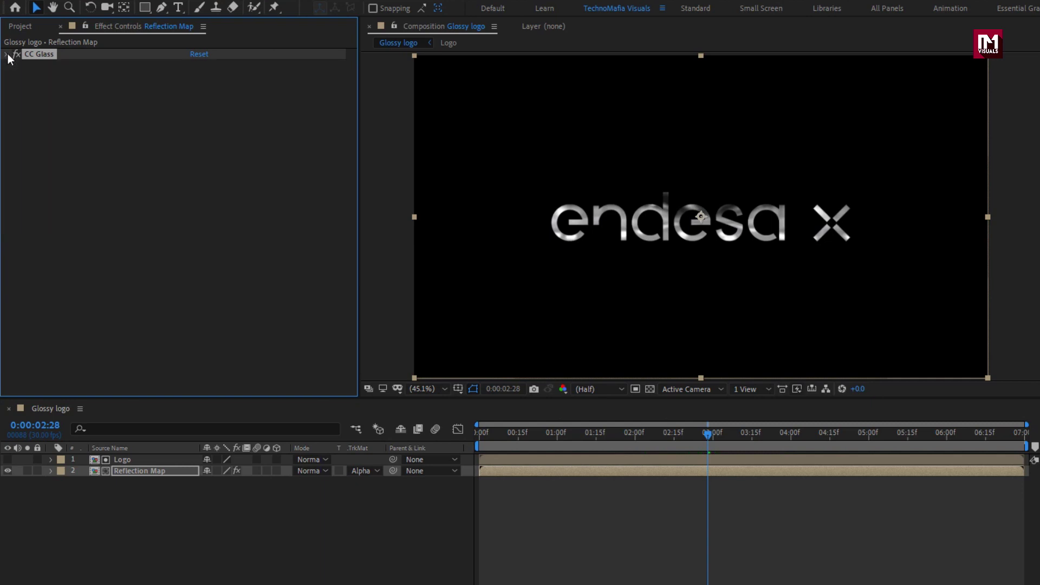
# Apply CC Blobbylize to the Reflection Map layer and choose the Logo layer as its blob layer
pyautogui.click(895, 43)
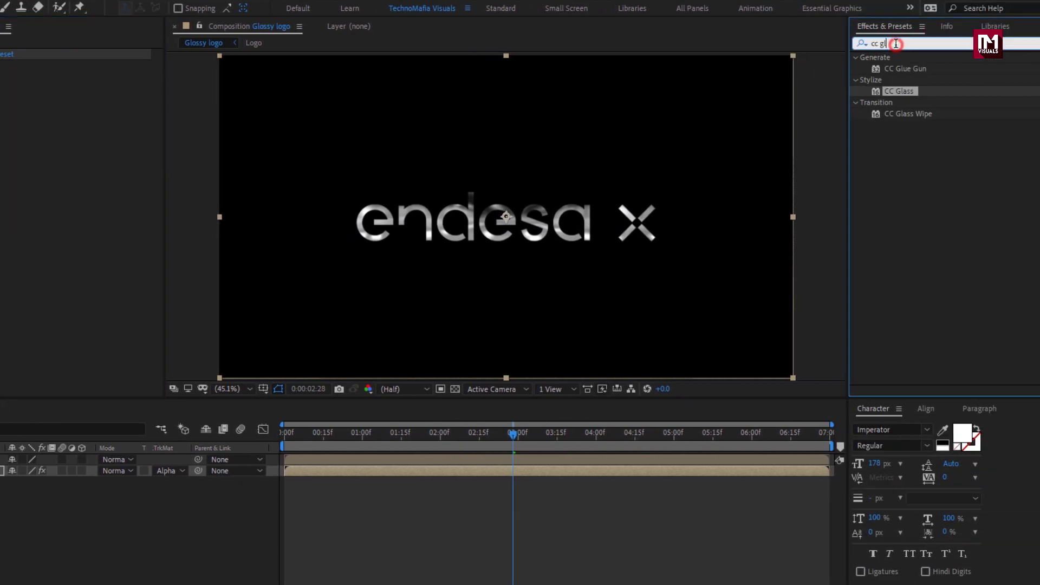
pyautogui.press('BackSpace')
pyautogui.press('BackSpace')
pyautogui.write('bl')
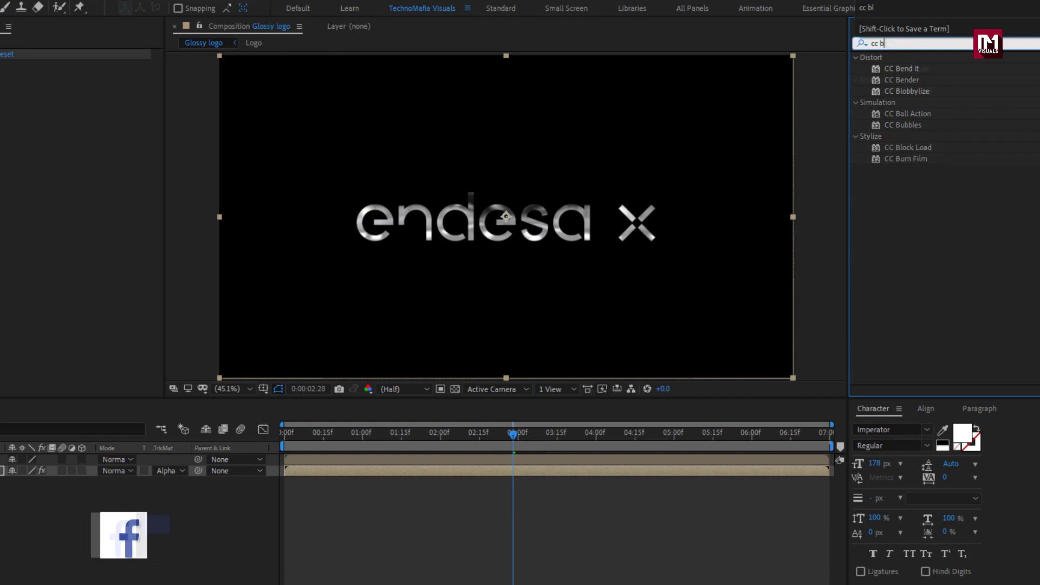
pyautogui.doubleClick(912, 67)
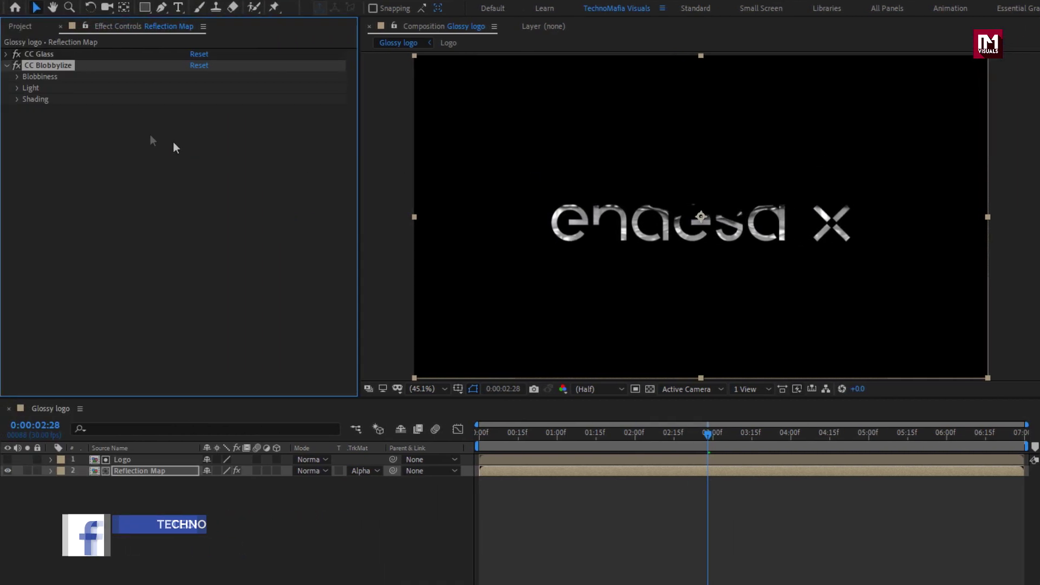
pyautogui.click(17, 77)
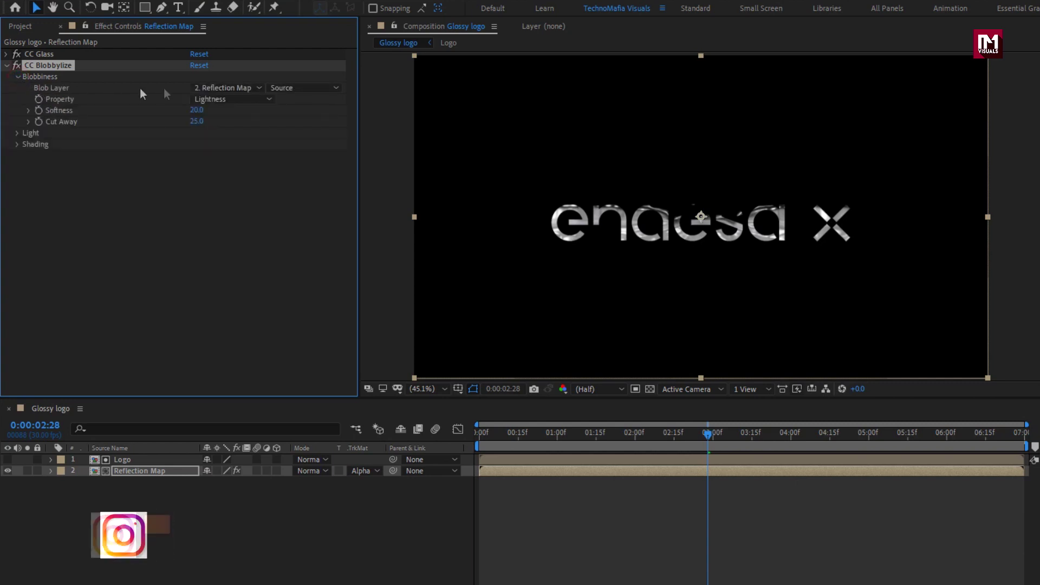
pyautogui.click(227, 88)
pyautogui.click(254, 126)
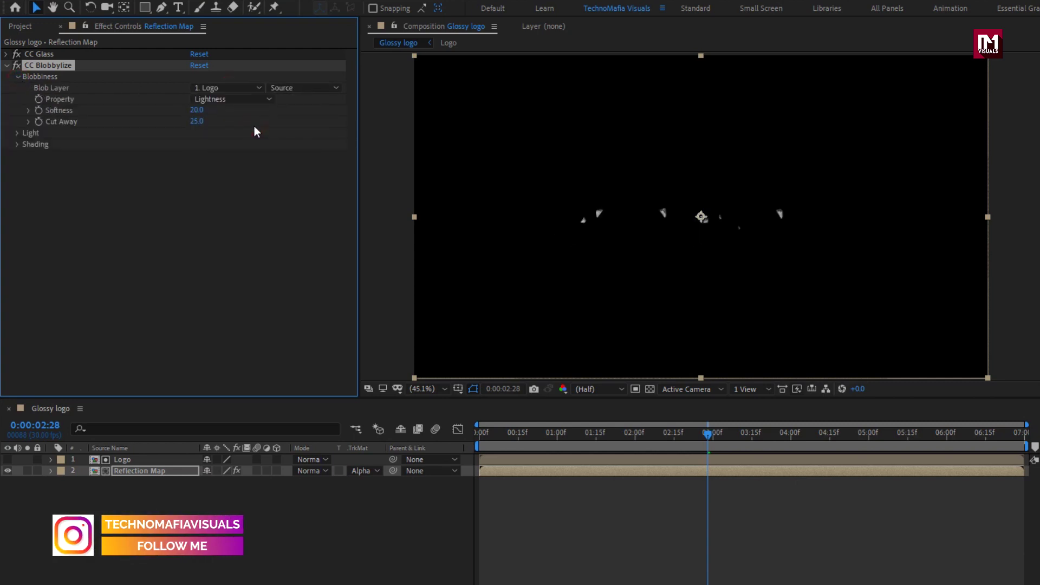
# Set the CC Blobbylize property to Alpha, with softness and cut away both at 10
pyautogui.click(223, 99)
pyautogui.click(233, 158)
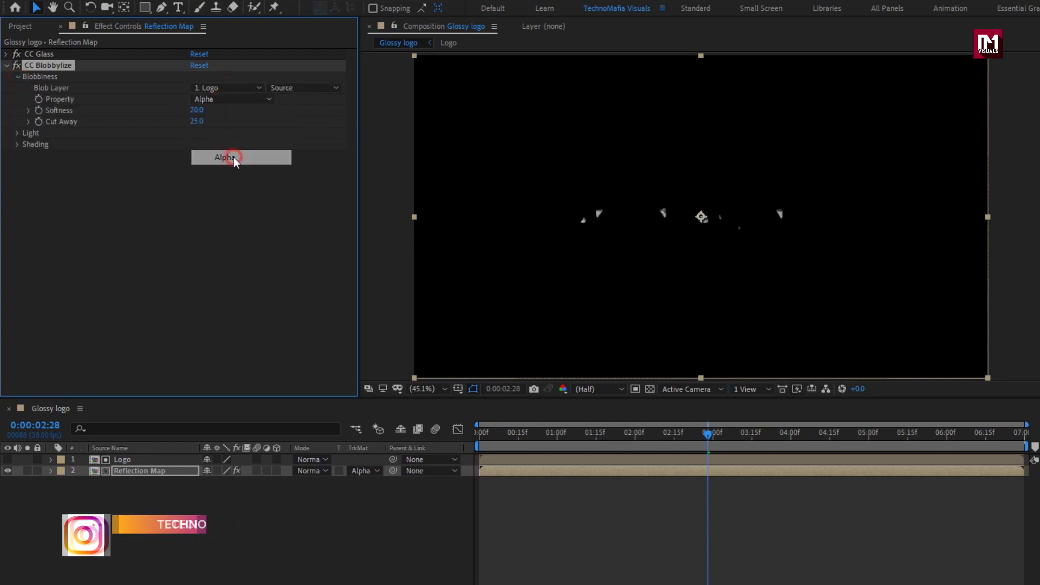
pyautogui.click(196, 110)
pyautogui.write('1')
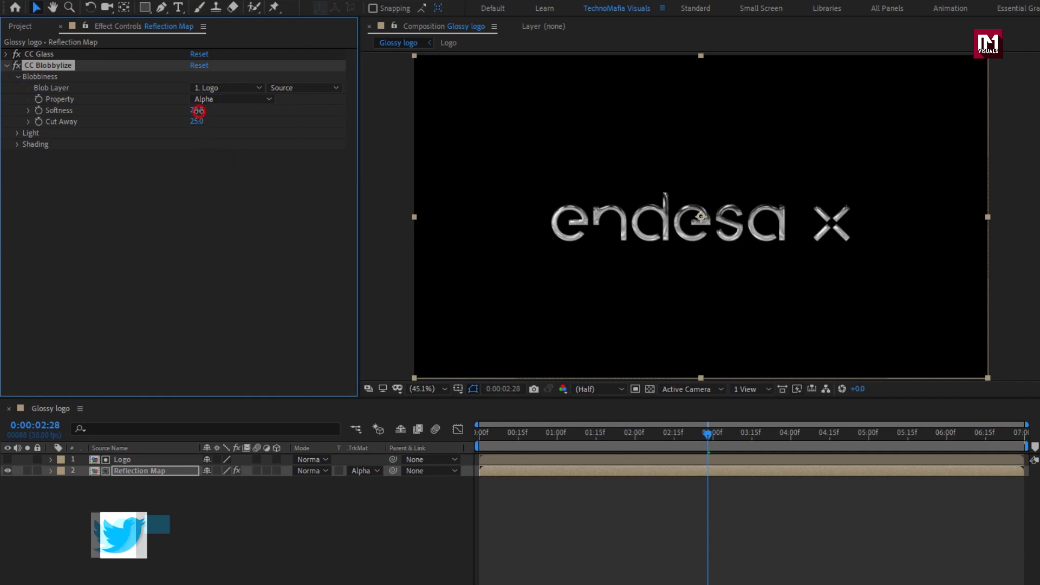
pyautogui.write('0')
pyautogui.press('Return')
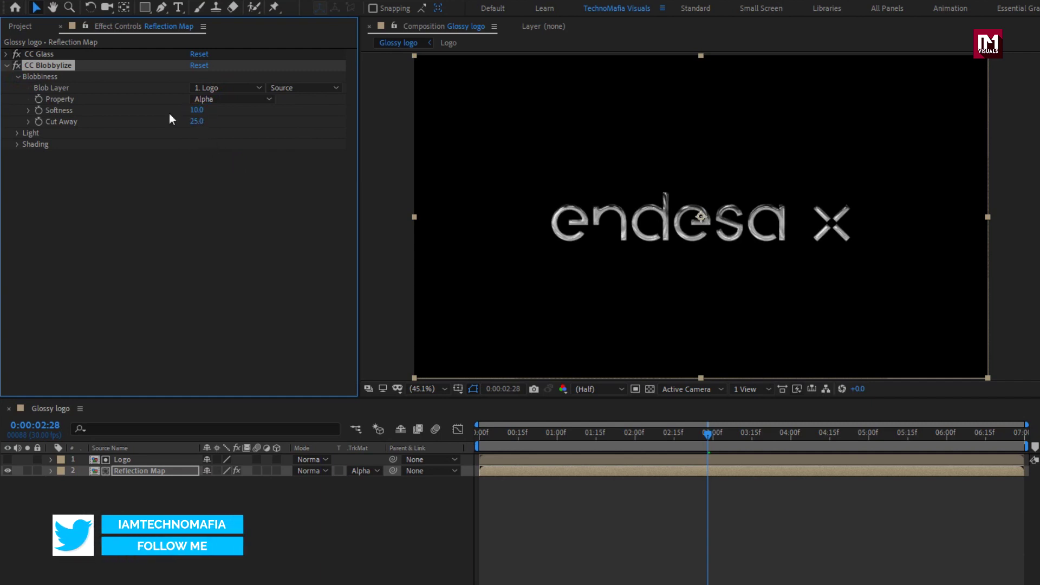
pyautogui.click(195, 122)
pyautogui.write('10')
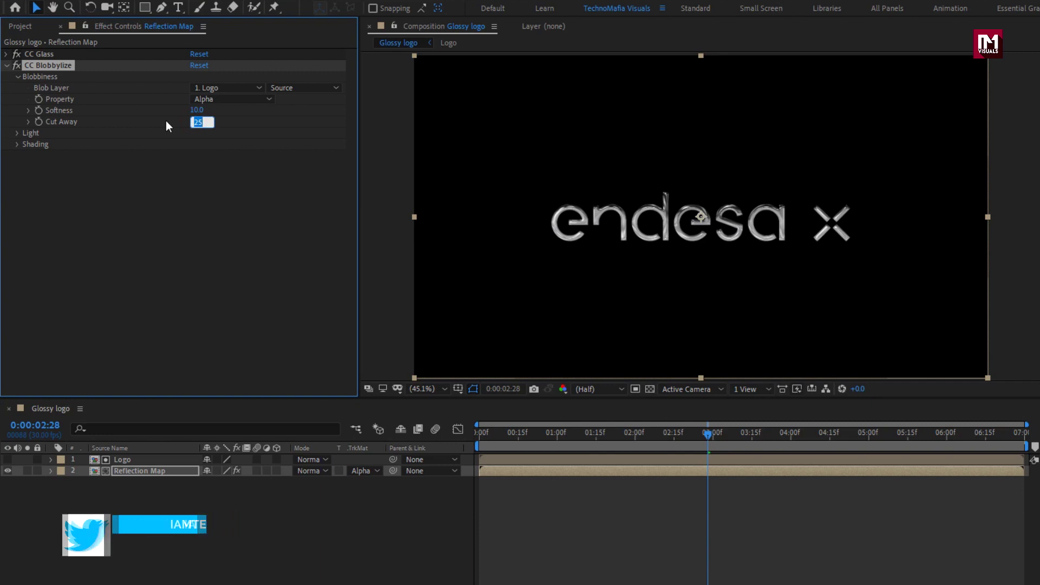
pyautogui.press('Return')
# Set the CC Blobbylize light intensity to 250 and preview the glossy logo over time
pyautogui.click(16, 135)
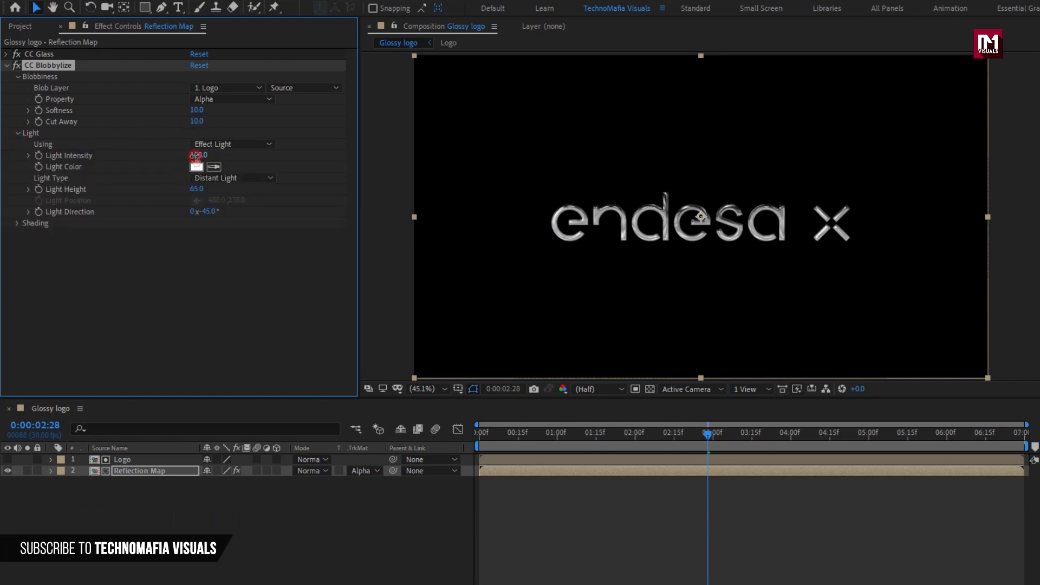
pyautogui.write('250')
pyautogui.press('Return')
pyautogui.moveTo(489, 434); pyautogui.dragTo(548, 434)
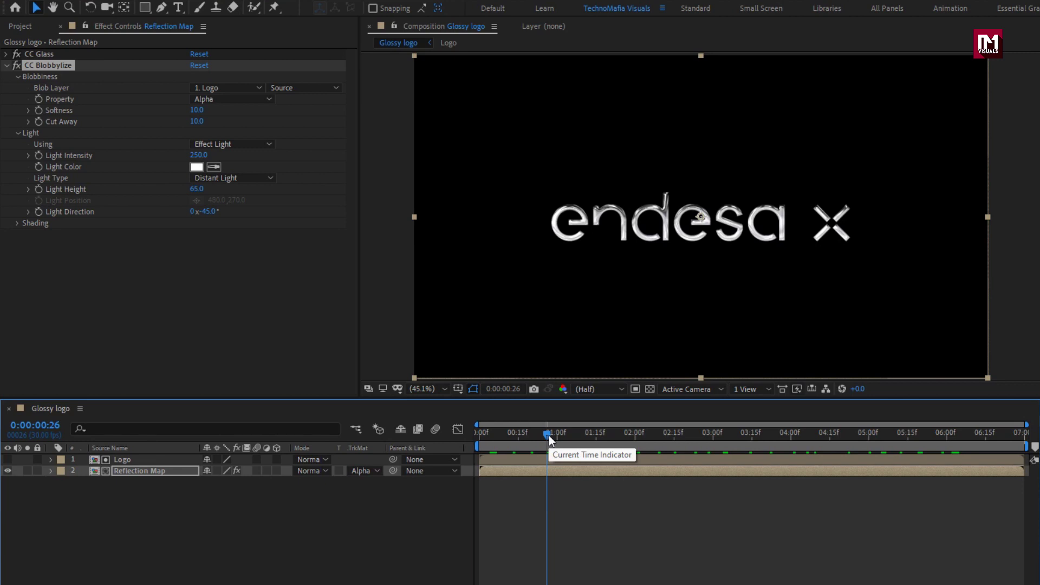
# Create a new composition named Logo reveal with the existing 1920 x 1080, 30 fps, 7-second settings
pyautogui.hotkey('ctrl', 'n')
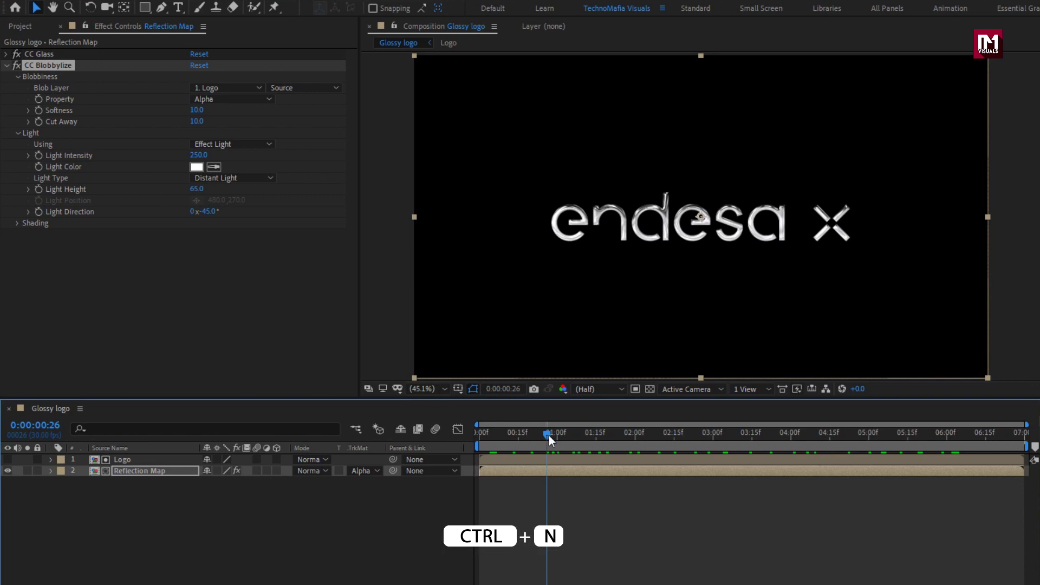
pyautogui.write('Logo')
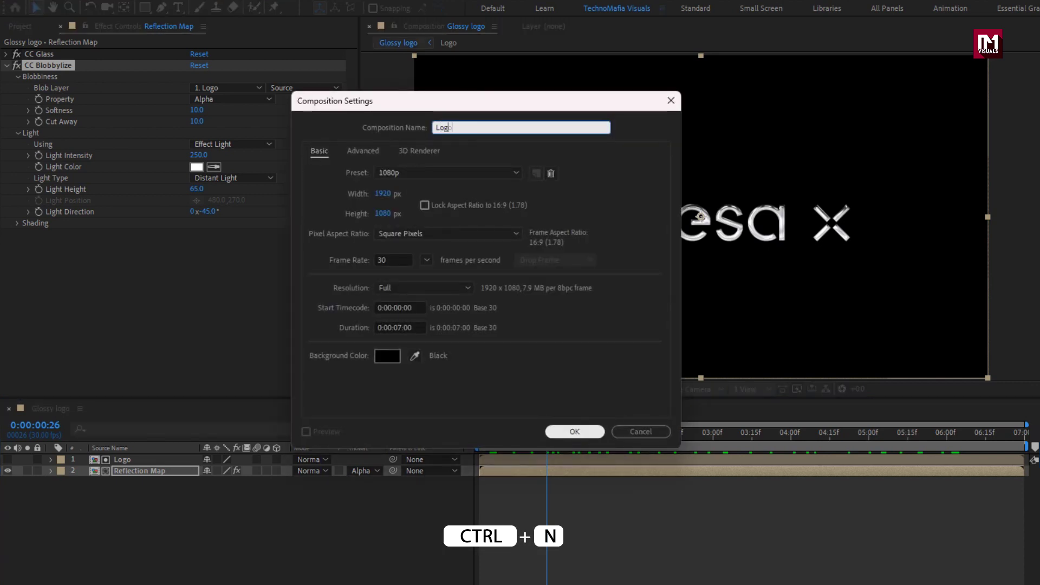
pyautogui.write(' rev')
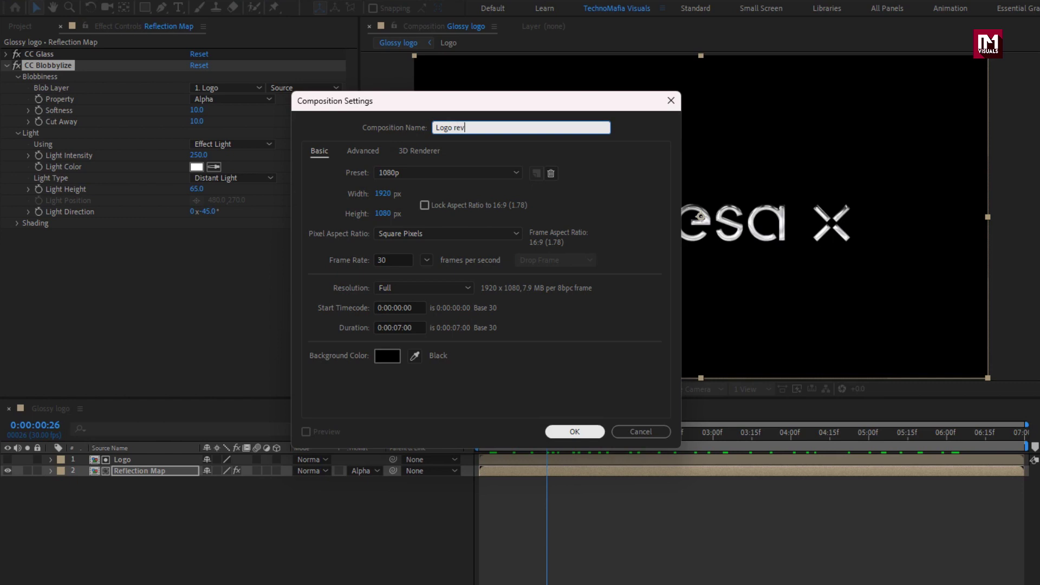
pyautogui.write('eal')
pyautogui.click(567, 432)
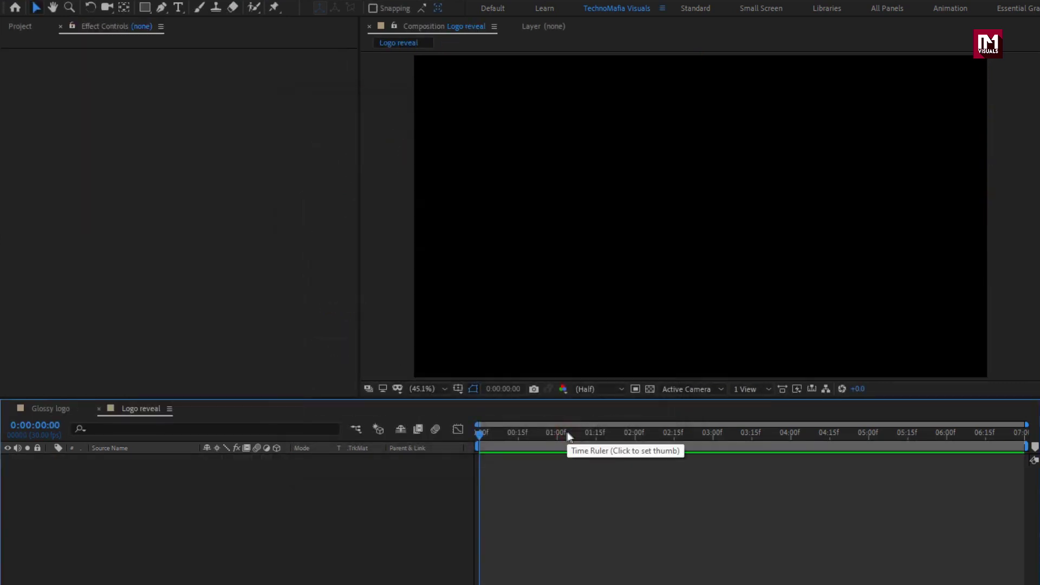
# Add the Logo composition to the Logo reveal timeline and apply the Vegas effect to it
pyautogui.click(28, 32)
pyautogui.moveTo(32, 170); pyautogui.dragTo(149, 510)
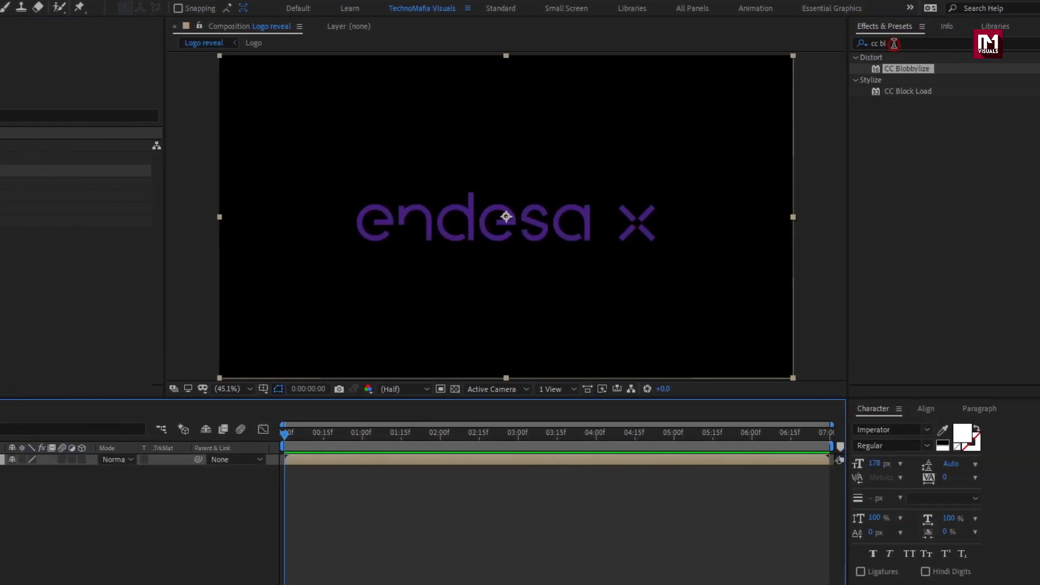
pyautogui.click(860, 45)
pyautogui.write('veg')
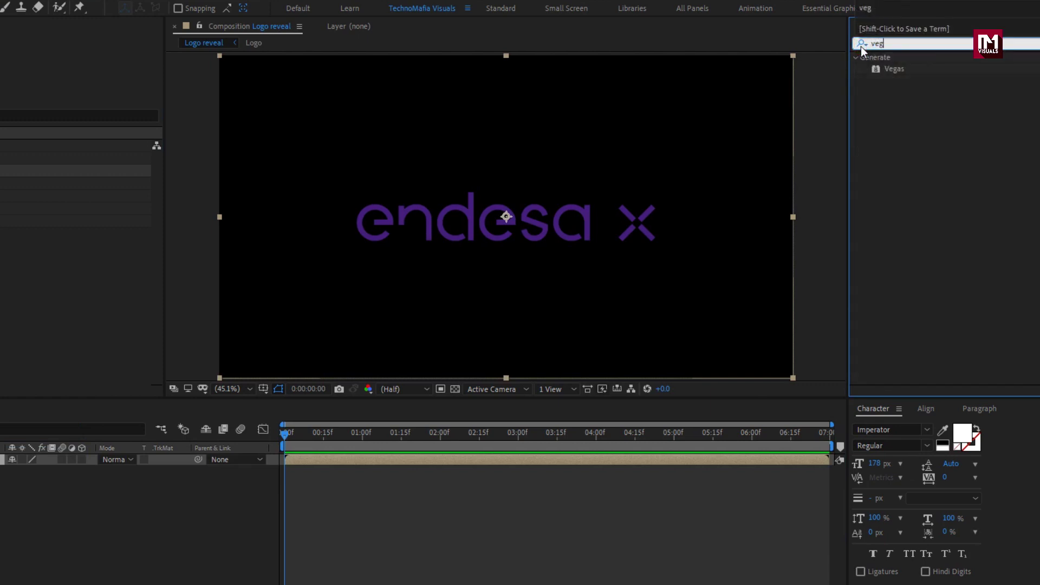
pyautogui.doubleClick(900, 69)
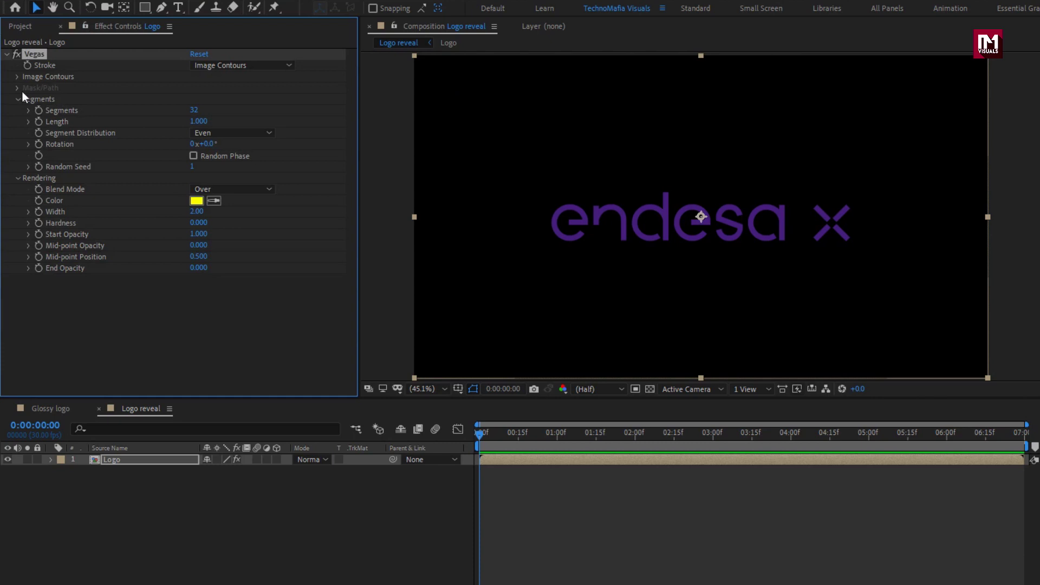
# Set the Vegas image contour channel to Alpha, with 1 segment and a length of 0.25
pyautogui.click(17, 77)
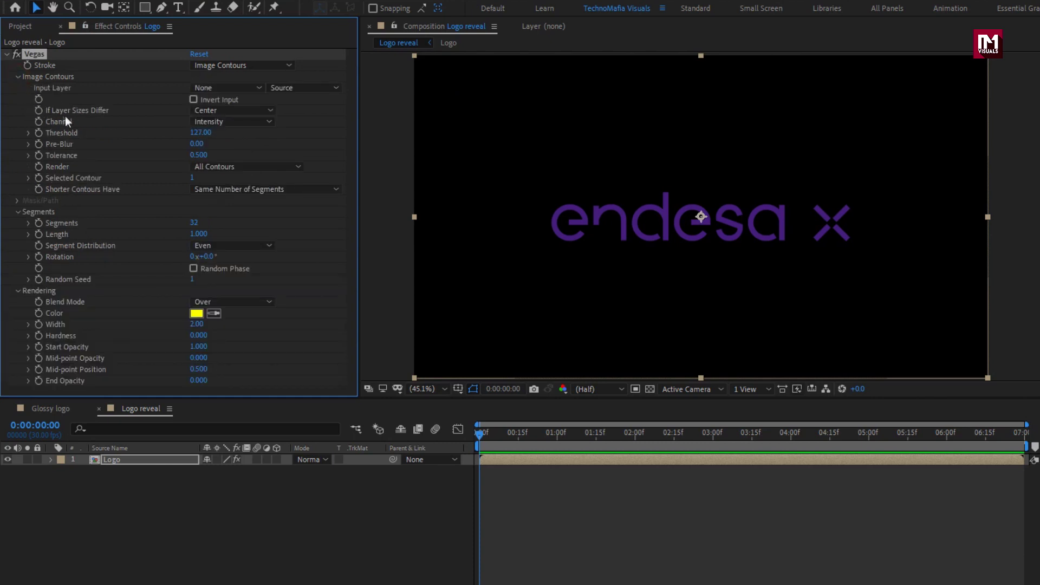
pyautogui.click(233, 121)
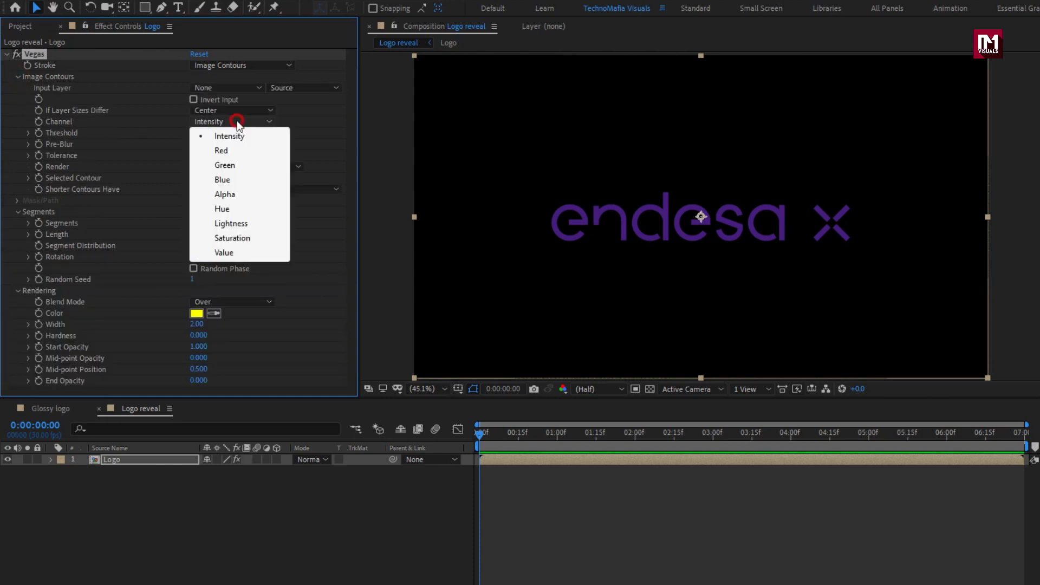
pyautogui.click(248, 196)
pyautogui.click(193, 240)
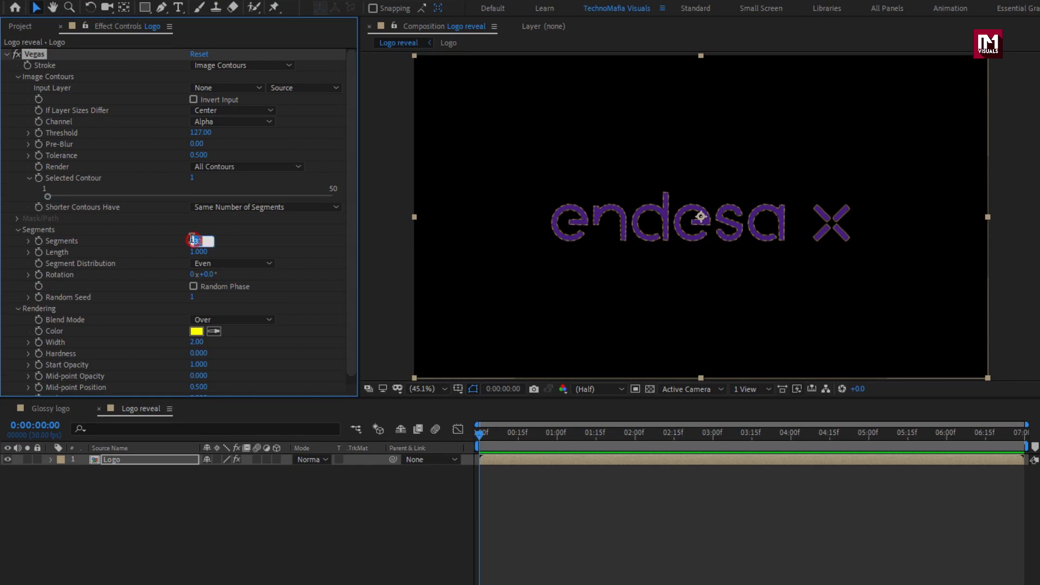
pyautogui.press('Return')
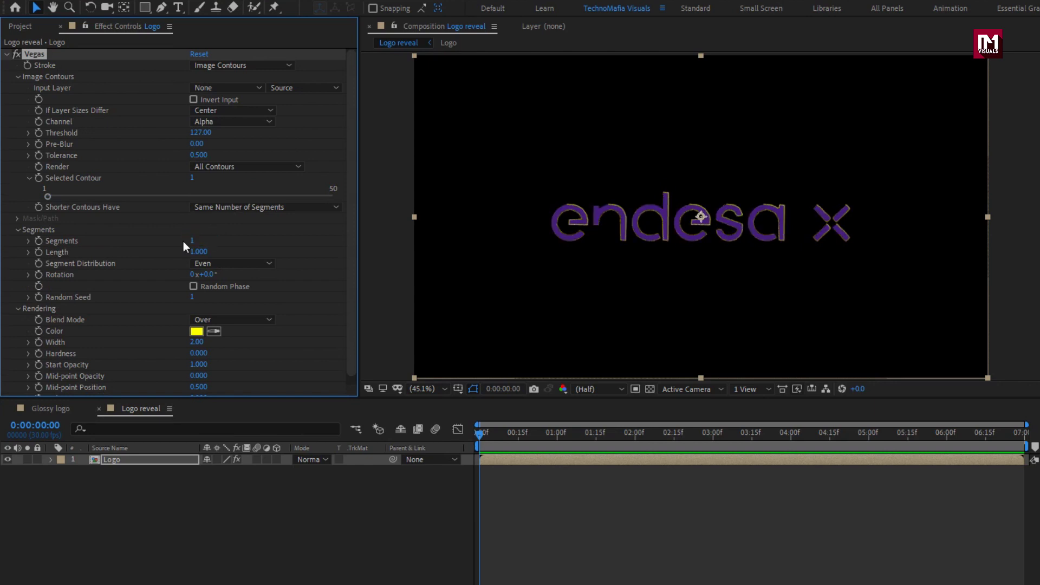
pyautogui.click(192, 252)
pyautogui.write('.25')
pyautogui.press('Return')
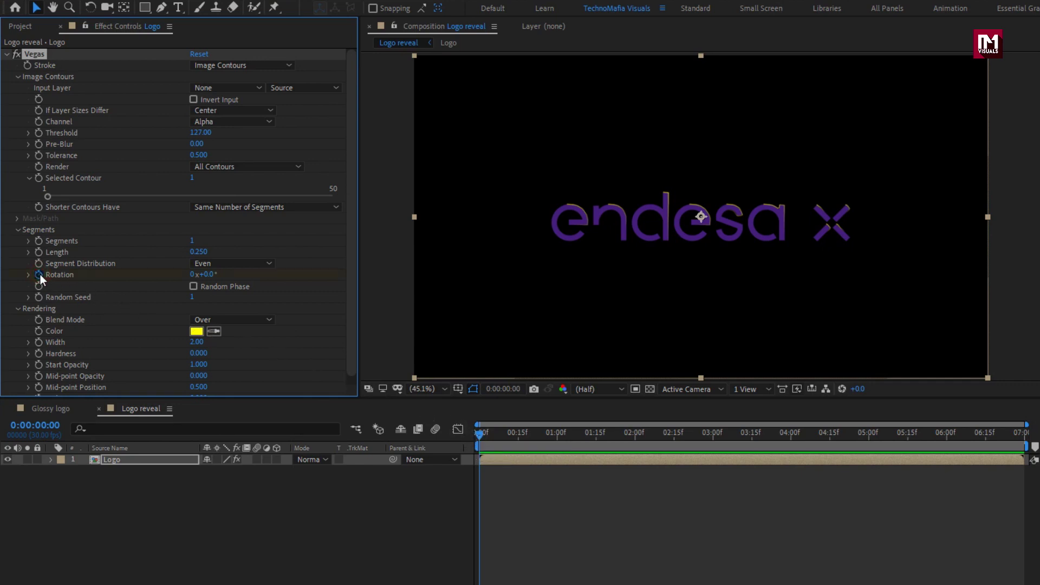
# Animate the Vegas rotation from 0° at the start to 100° at 2 seconds, returning to the first frame
pyautogui.moveTo(628, 438); pyautogui.dragTo(636, 437)
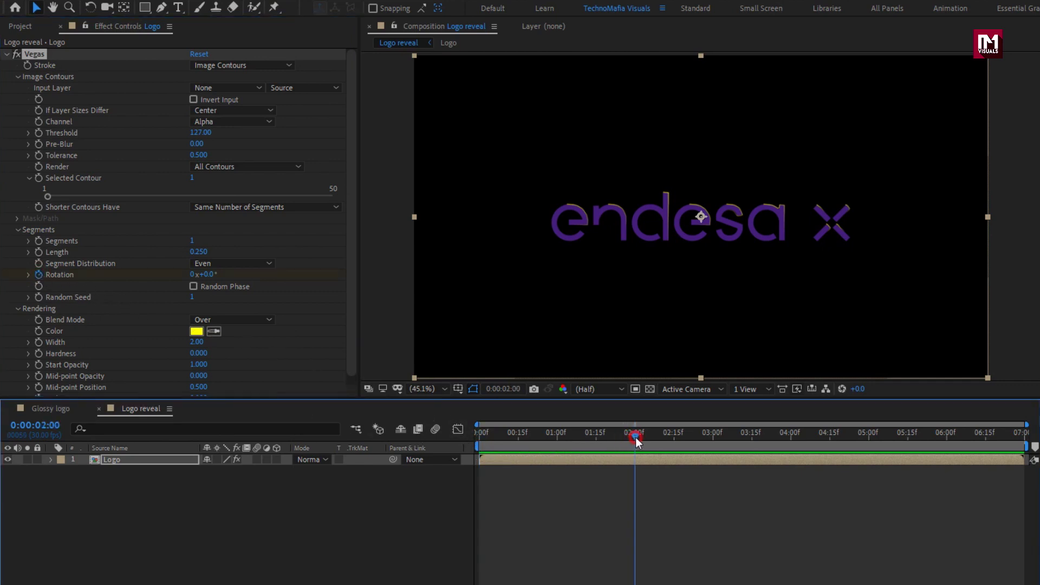
pyautogui.click(209, 274)
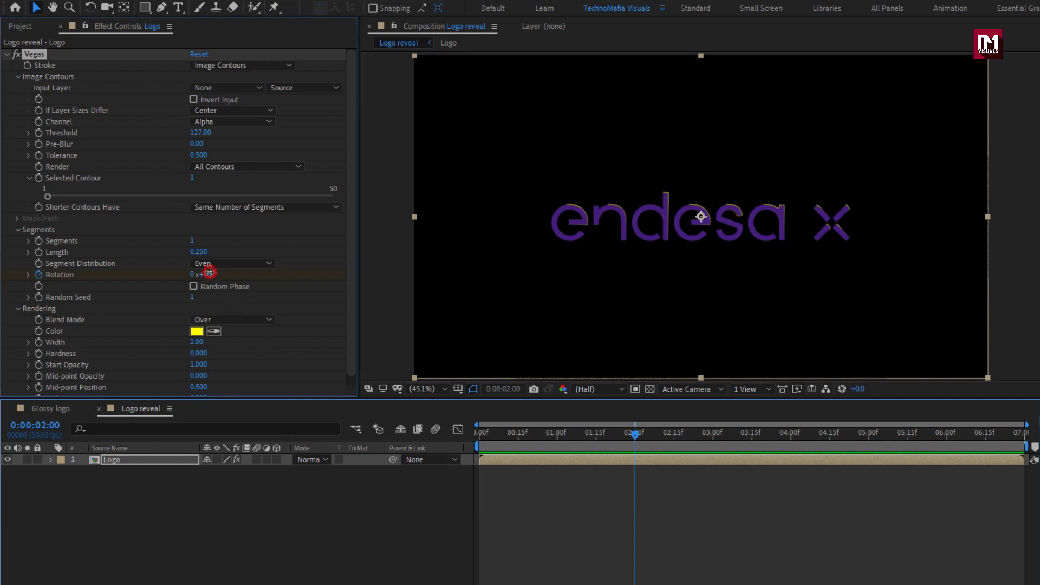
pyautogui.write('100')
pyautogui.press('Return')
pyautogui.moveTo(476, 433)
pyautogui.mouseDown()
pyautogui.moveTo(696, 438)
pyautogui.moveTo(477, 439)
pyautogui.mouseUp()
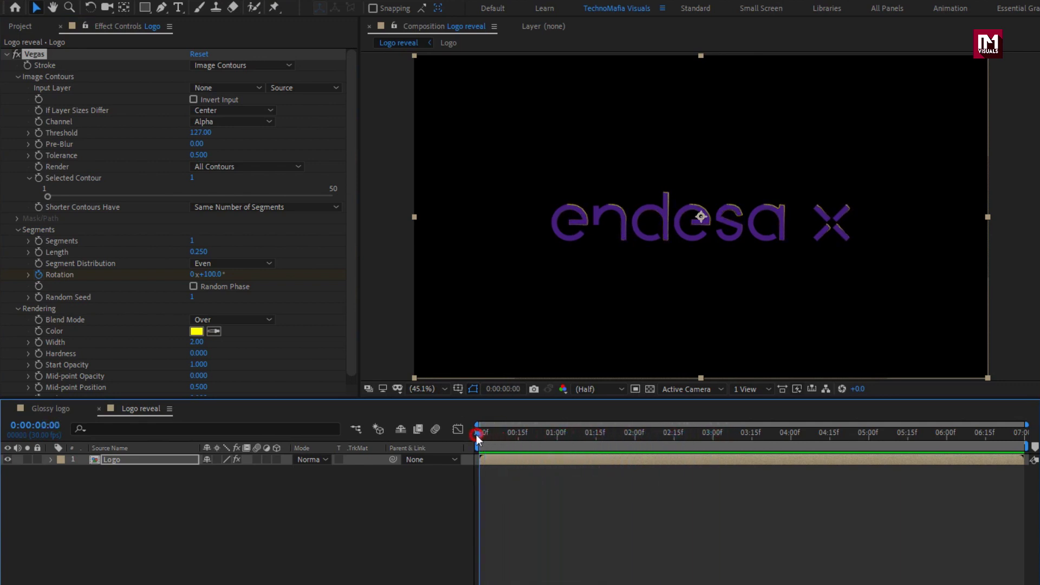
# Set the Vegas blend mode to Transparent and preview the moving outline over time
pyautogui.click(238, 319)
pyautogui.click(250, 334)
pyautogui.moveTo(483, 441); pyautogui.dragTo(698, 430)
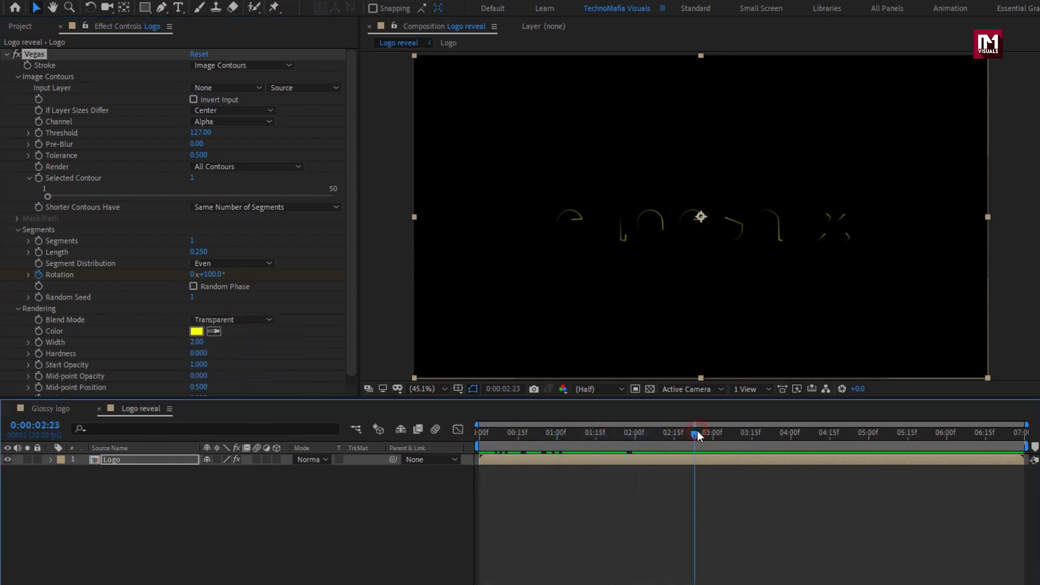
# Change the Vegas stroke color to white and set its width to 4
pyautogui.click(196, 332)
pyautogui.moveTo(174, 318); pyautogui.dragTo(74, 223)
pyautogui.click(421, 261)
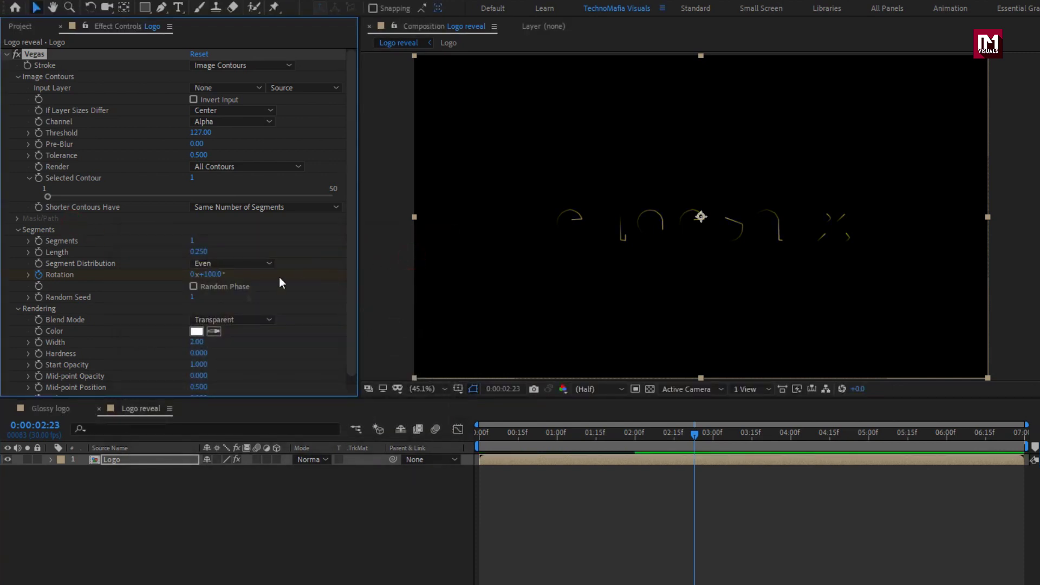
pyautogui.click(196, 342)
pyautogui.write('4')
pyautogui.press('Return')
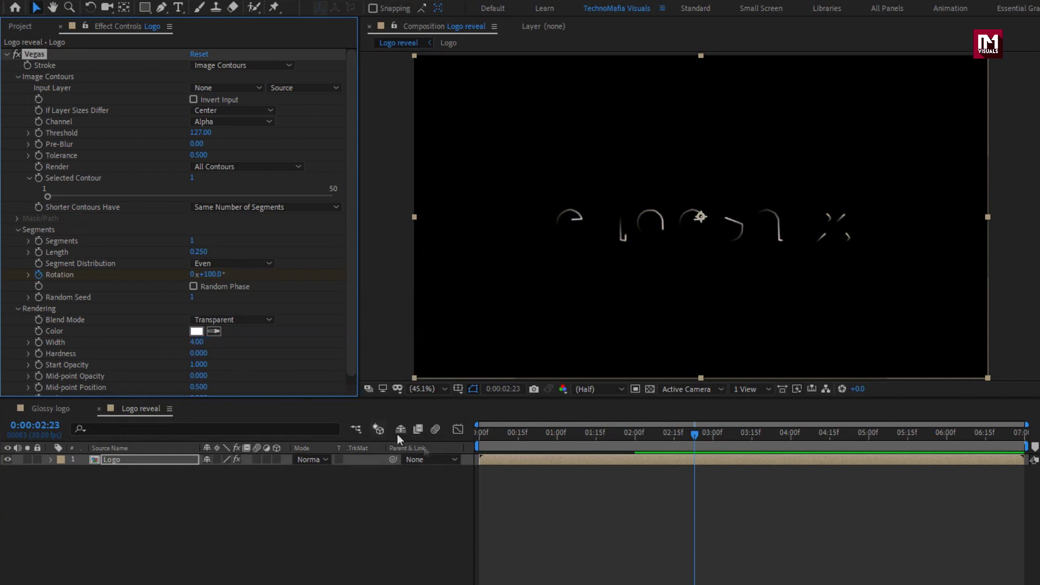
# Keyframe the Vegas start opacity from 0 at the first frame to 1 at 0:00:00:15
pyautogui.click(477, 435)
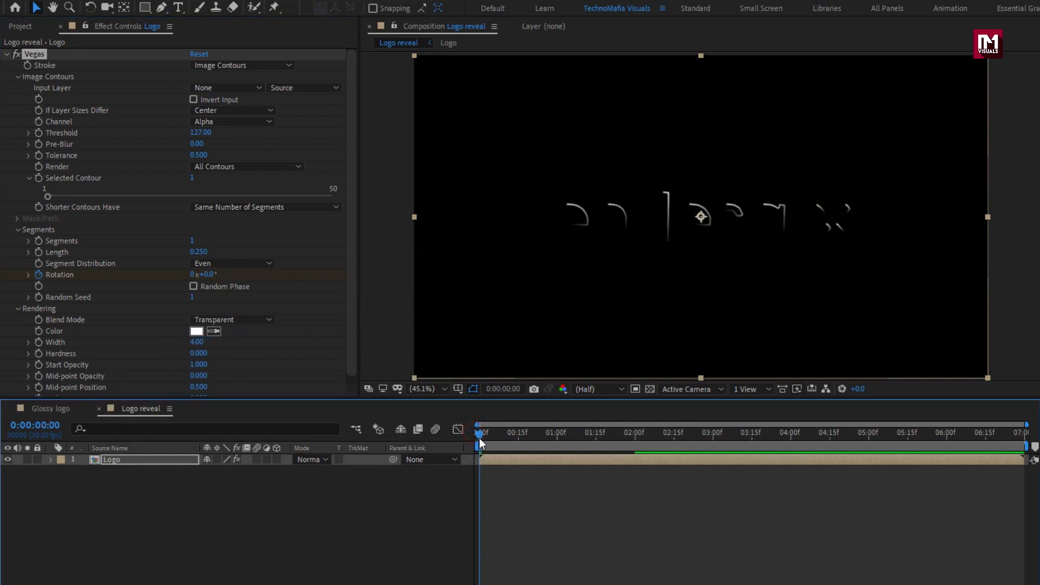
pyautogui.click(38, 366)
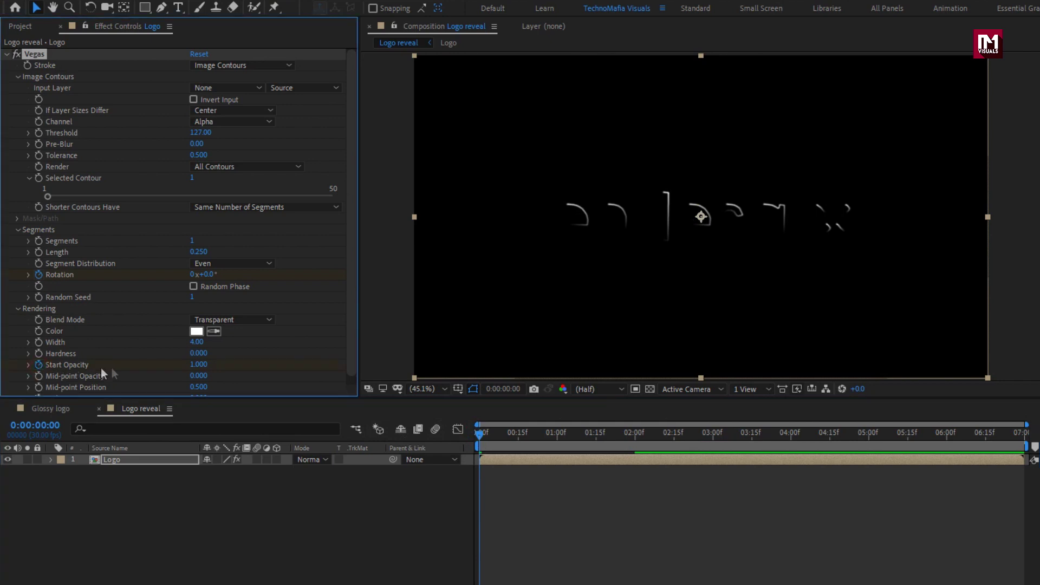
pyautogui.moveTo(201, 366); pyautogui.dragTo(173, 363)
pyautogui.moveTo(547, 436); pyautogui.dragTo(518, 437)
pyautogui.click(198, 365)
pyautogui.write('1')
pyautogui.press('Return')
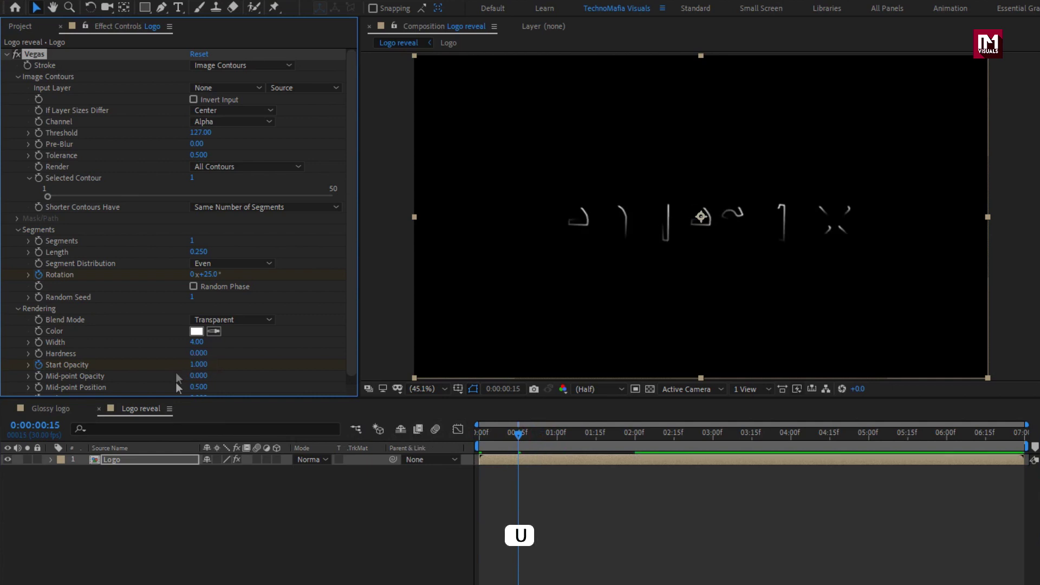
# Reveal the Logo layer's keyframes, hold start opacity at 1 at 0:00:01:15, and set it to 0 at 2 seconds
pyautogui.click(154, 460)
pyautogui.press('u')
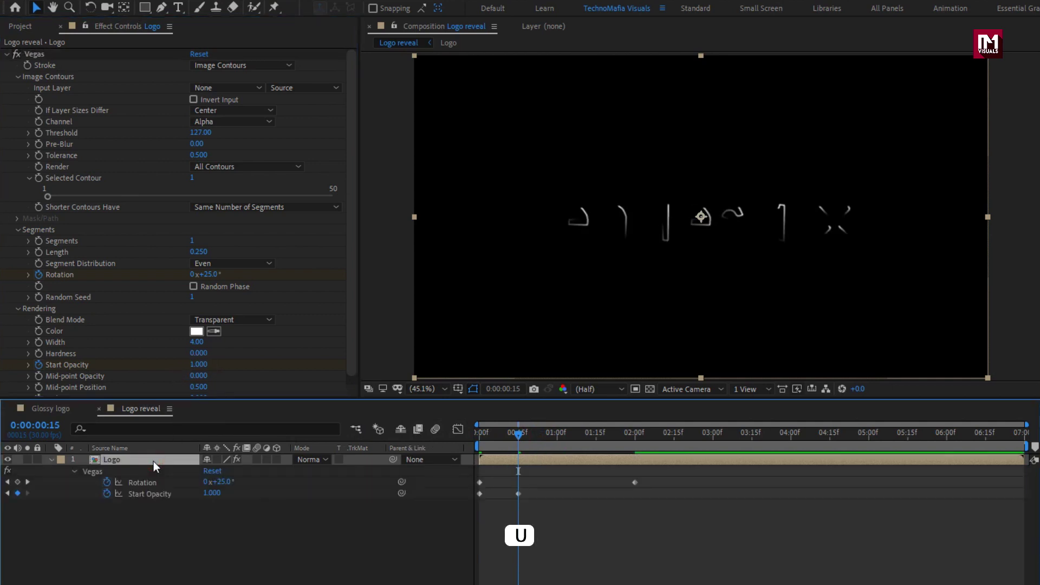
pyautogui.moveTo(546, 436); pyautogui.dragTo(597, 439)
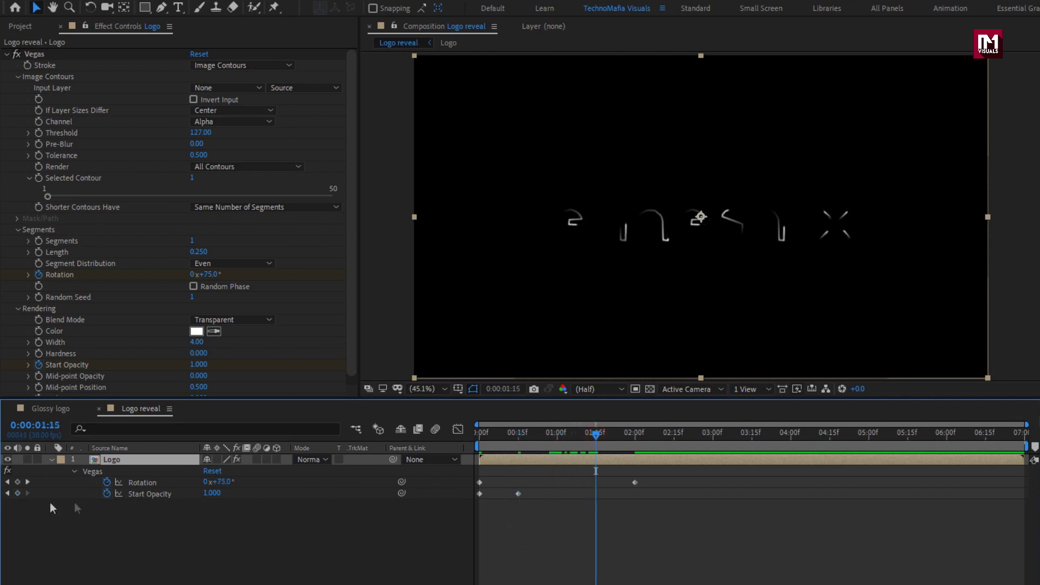
pyautogui.click(17, 494)
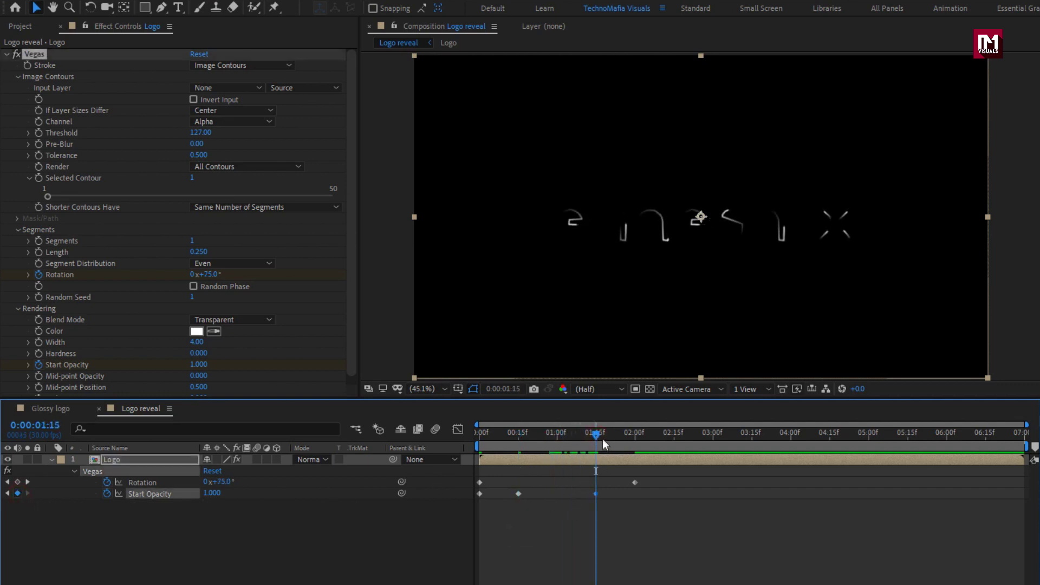
pyautogui.moveTo(597, 434); pyautogui.dragTo(634, 436)
pyautogui.click(212, 493)
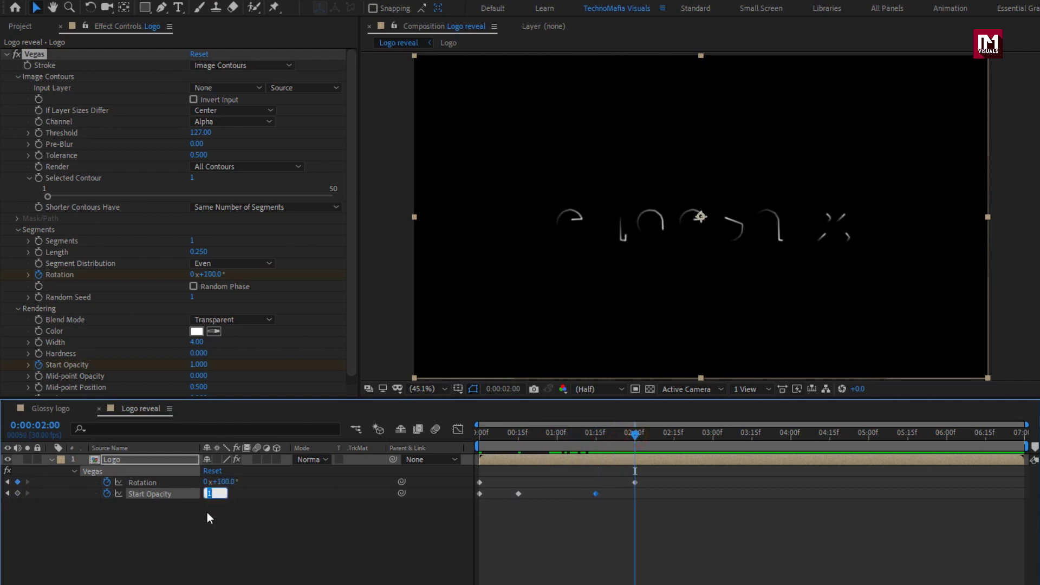
pyautogui.press('Return')
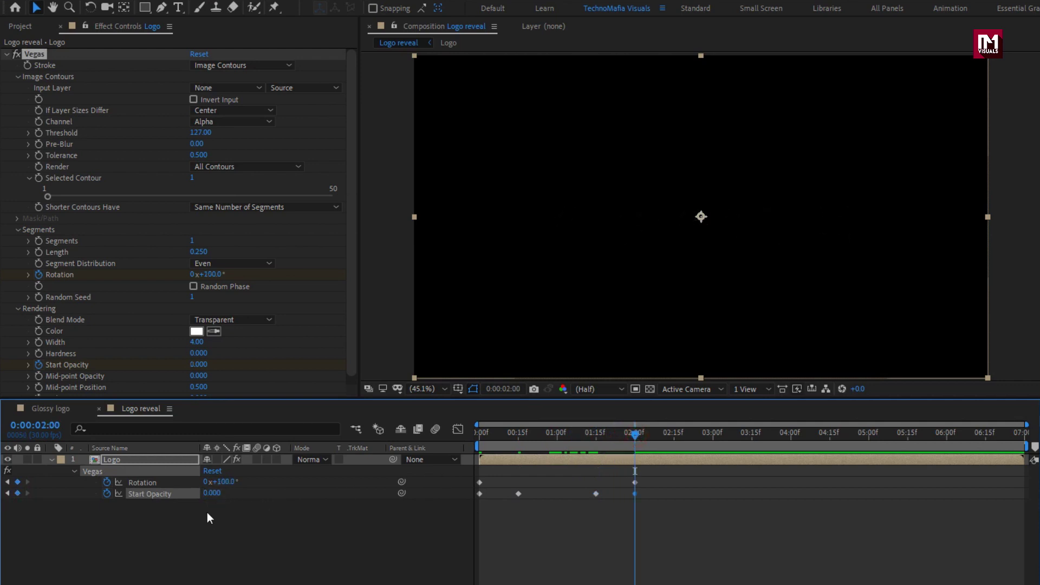
# Apply Easy Ease to the first and last Start Opacity keyframes of the Vegas effect
pyautogui.moveTo(478, 435)
pyautogui.mouseDown()
pyautogui.moveTo(639, 432)
pyautogui.moveTo(479, 434)
pyautogui.mouseUp()
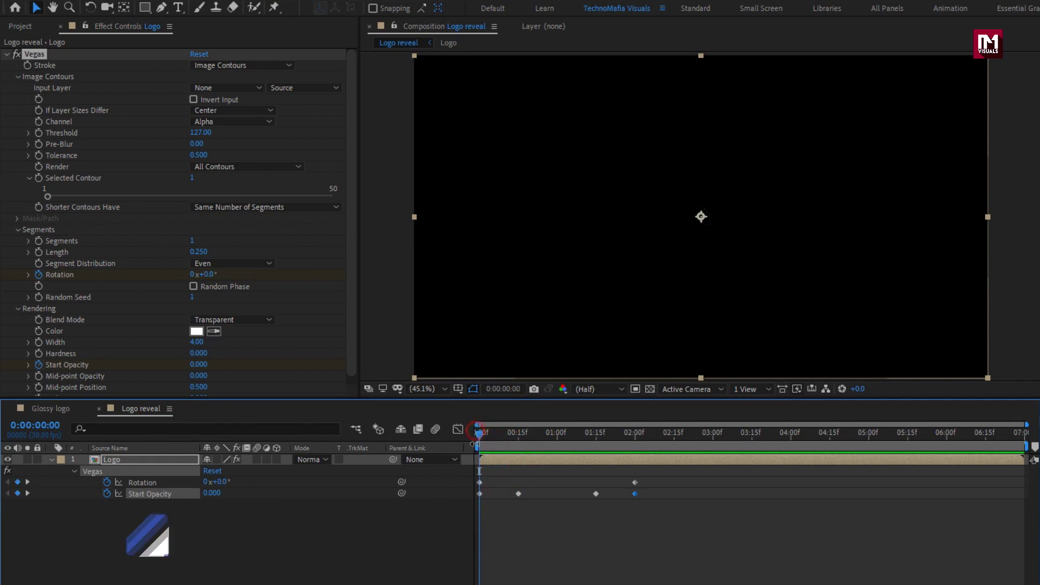
pyautogui.rightClick(480, 493)
pyautogui.moveTo(541, 484)
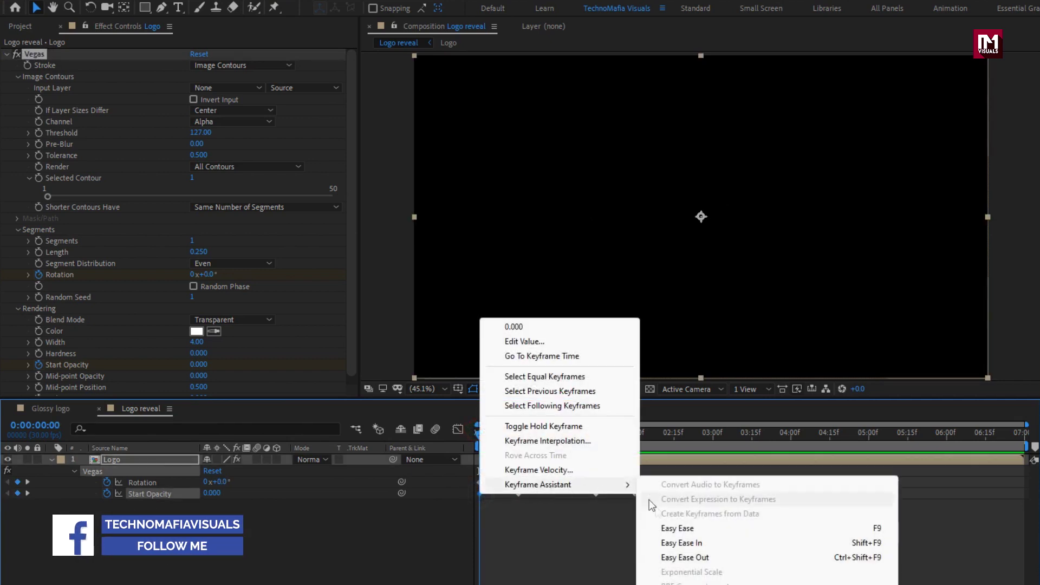
pyautogui.click(618, 525)
pyautogui.rightClick(635, 494)
pyautogui.moveTo(676, 490)
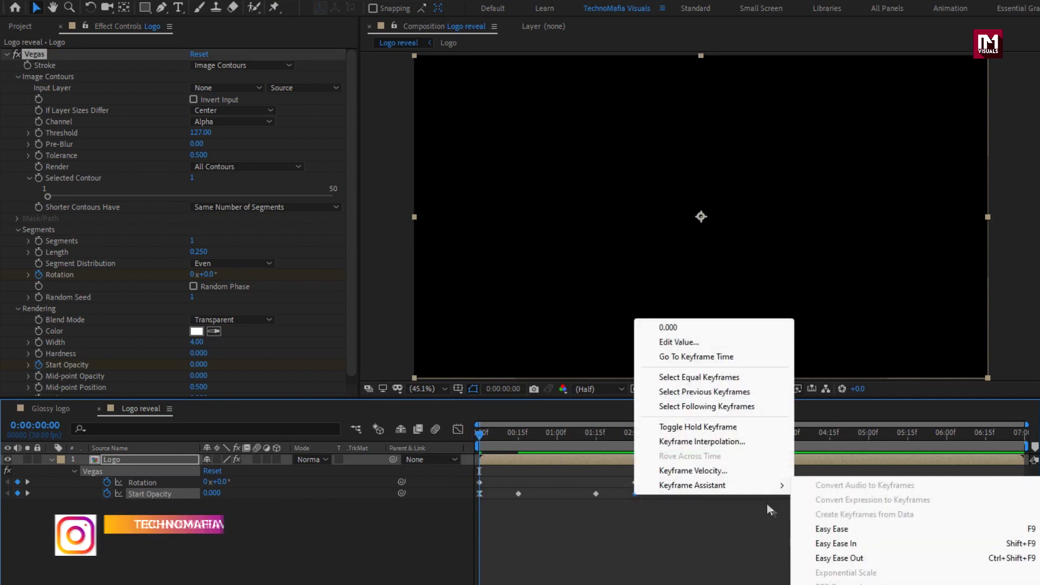
pyautogui.click(808, 524)
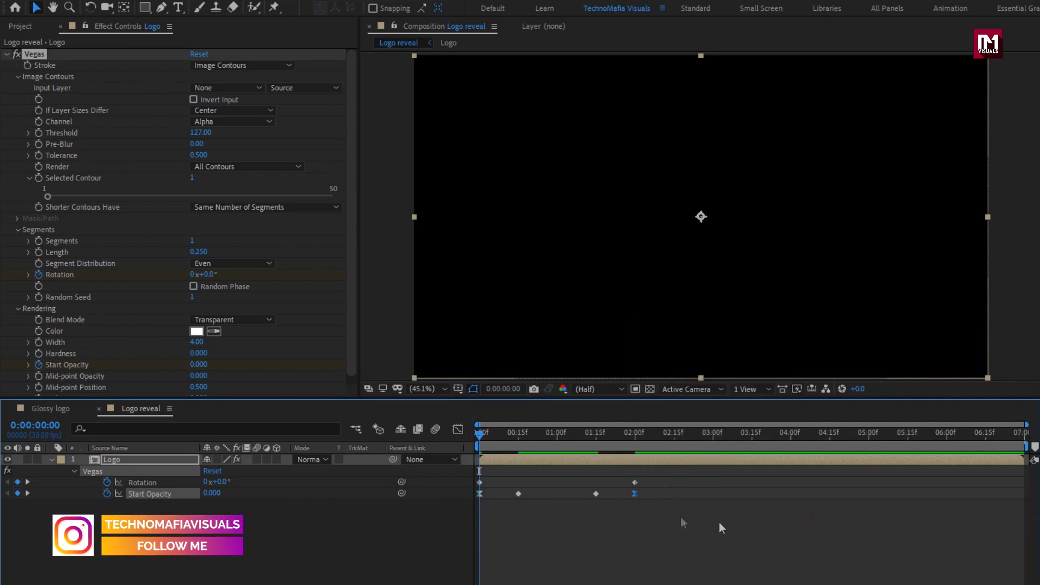
# Apply Easy Ease to both Vegas Rotation keyframes on the Logo layer
pyautogui.moveTo(479, 433)
pyautogui.mouseDown()
pyautogui.moveTo(645, 433)
pyautogui.moveTo(477, 440)
pyautogui.mouseUp()
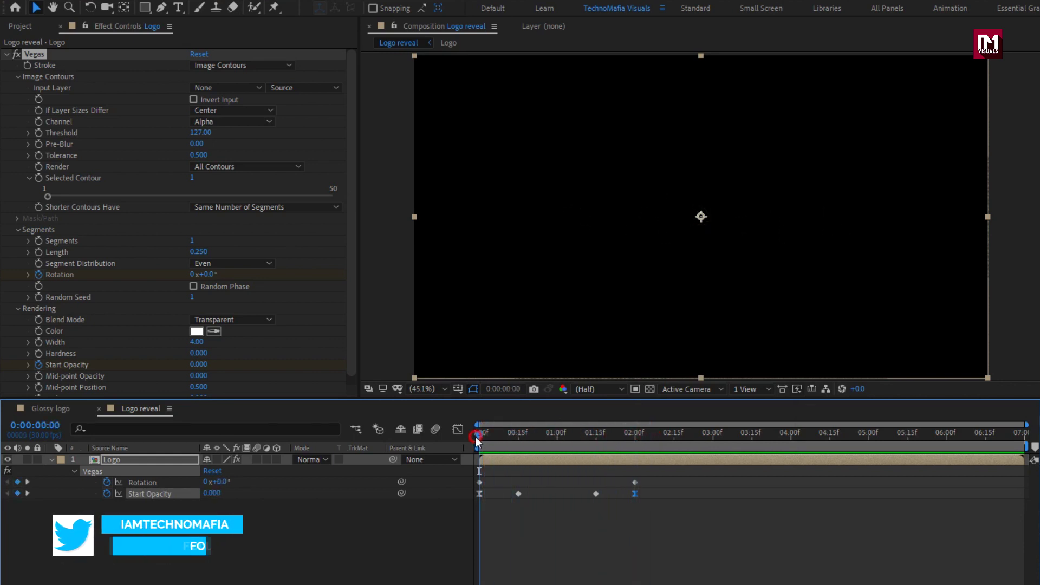
pyautogui.moveTo(655, 479); pyautogui.dragTo(476, 485)
pyautogui.rightClick(479, 484)
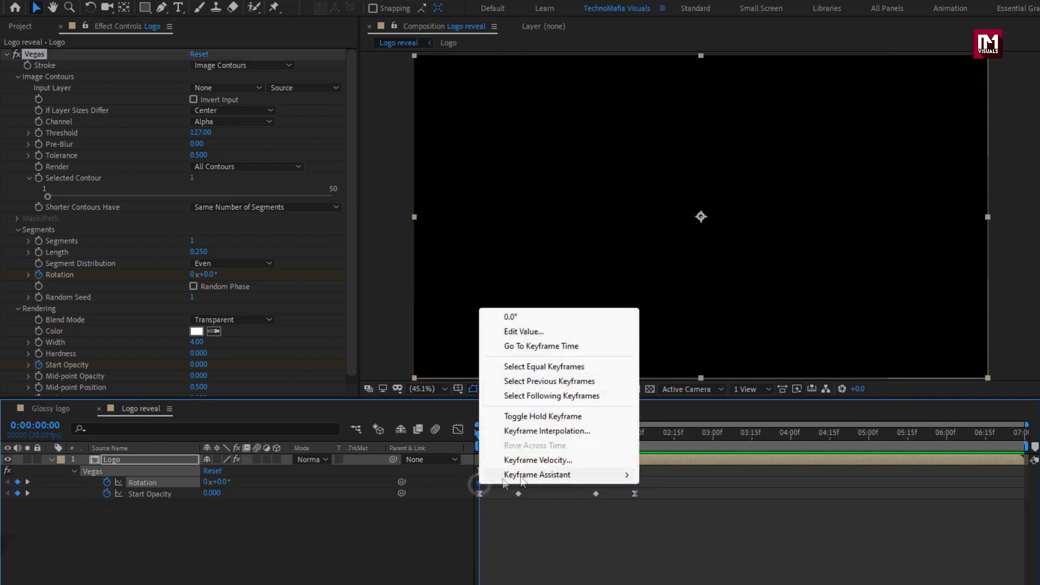
pyautogui.moveTo(521, 475)
pyautogui.click(666, 517)
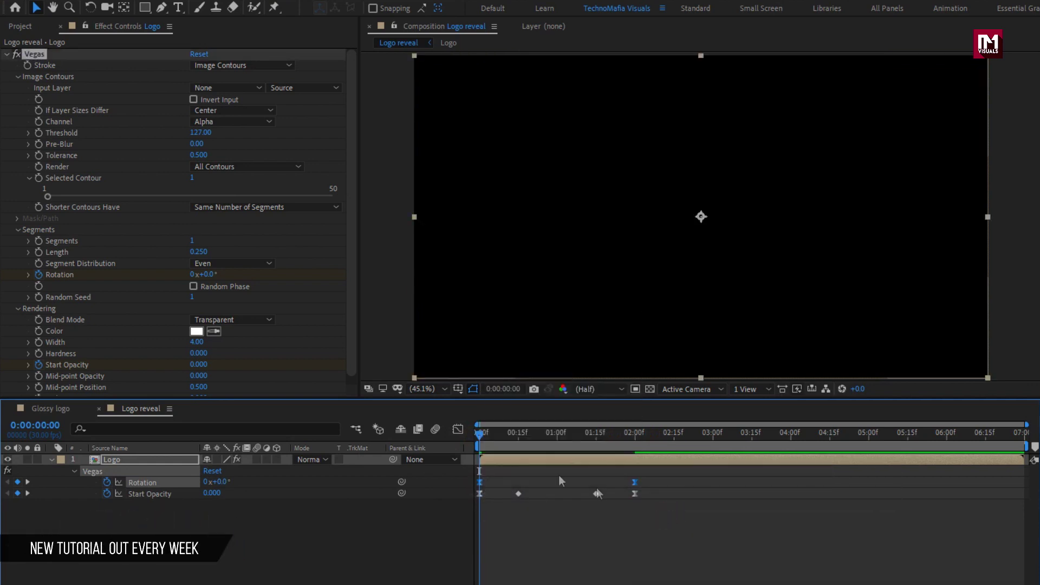
# Check the outline at about one second and set the Vegas mid-point opacity to -0.42
pyautogui.moveTo(510, 436)
pyautogui.mouseDown()
pyautogui.moveTo(626, 439)
pyautogui.moveTo(561, 440)
pyautogui.mouseUp()
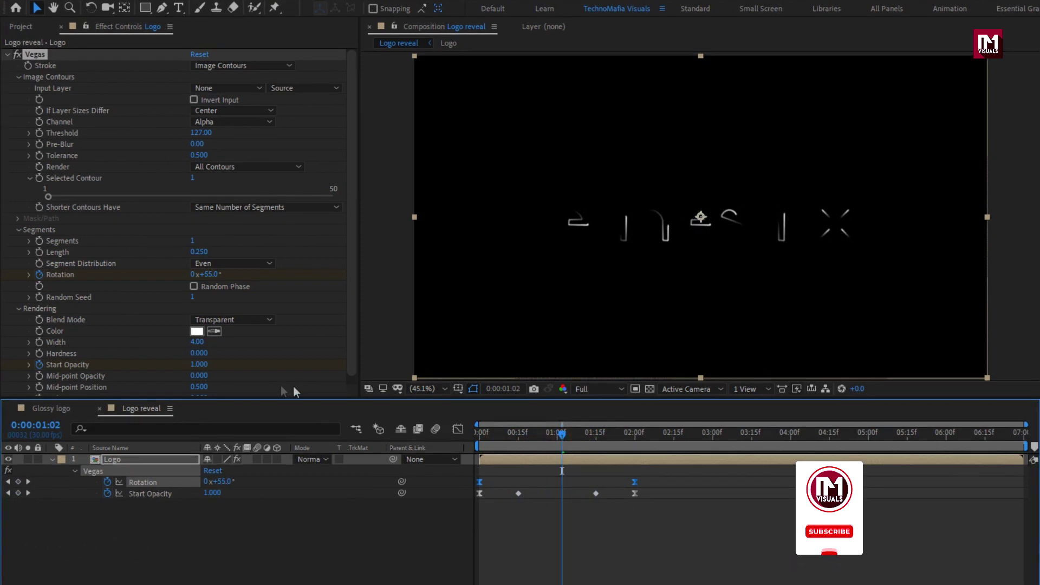
pyautogui.click(199, 375)
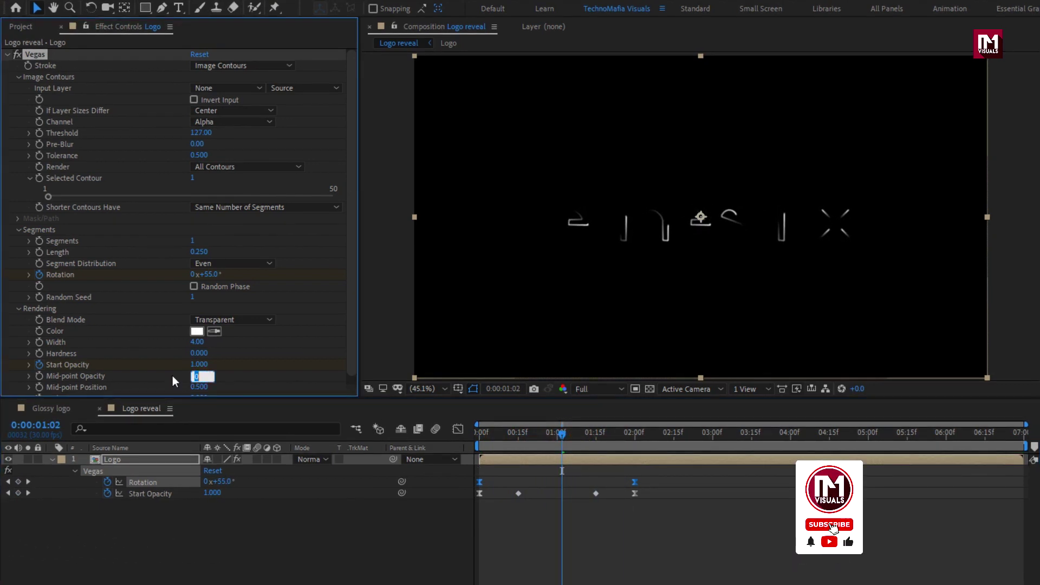
pyautogui.write('-0')
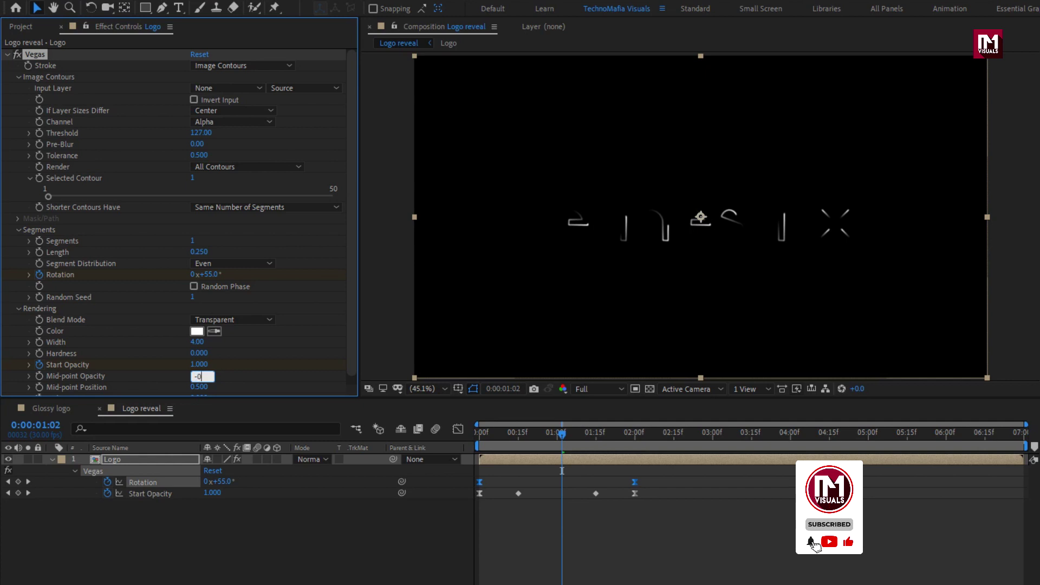
pyautogui.write('.42')
pyautogui.press('Return')
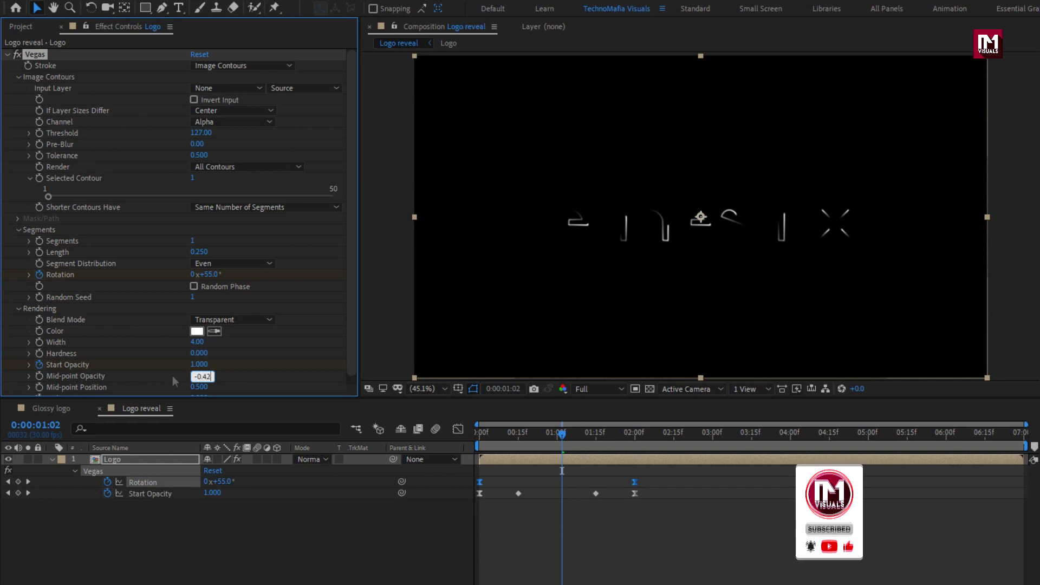
pyautogui.press('pagedown')
# Find the Stylize Glow effect and apply it to the Logo layer
pyautogui.click(8, 54)
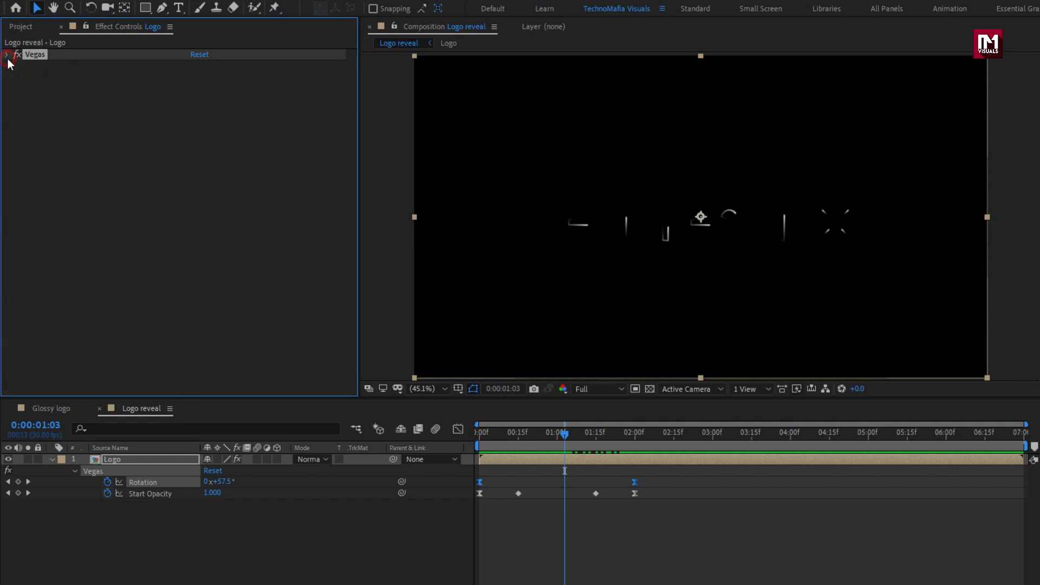
pyautogui.click(817, 47)
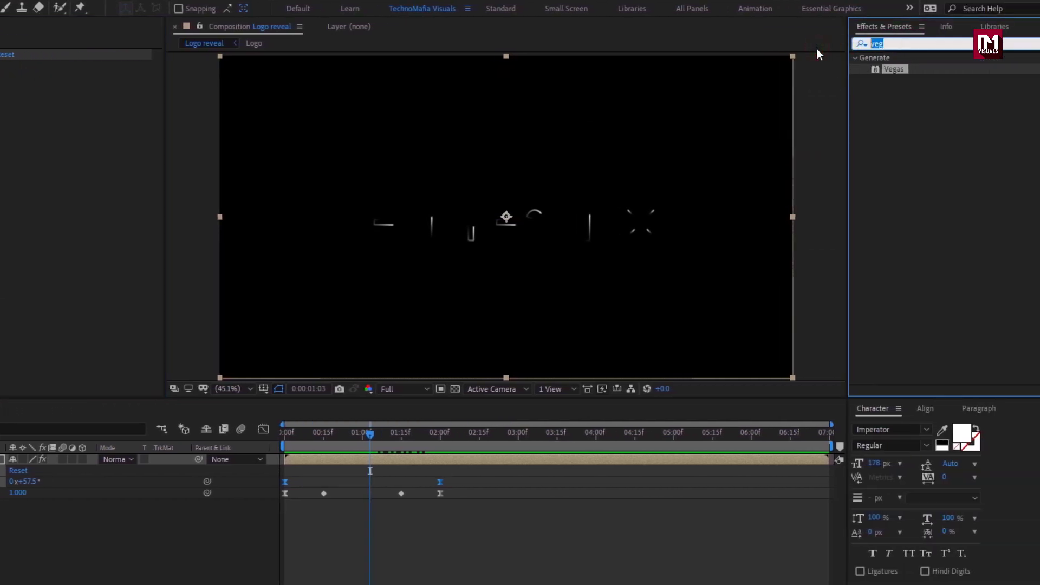
pyautogui.write('glow')
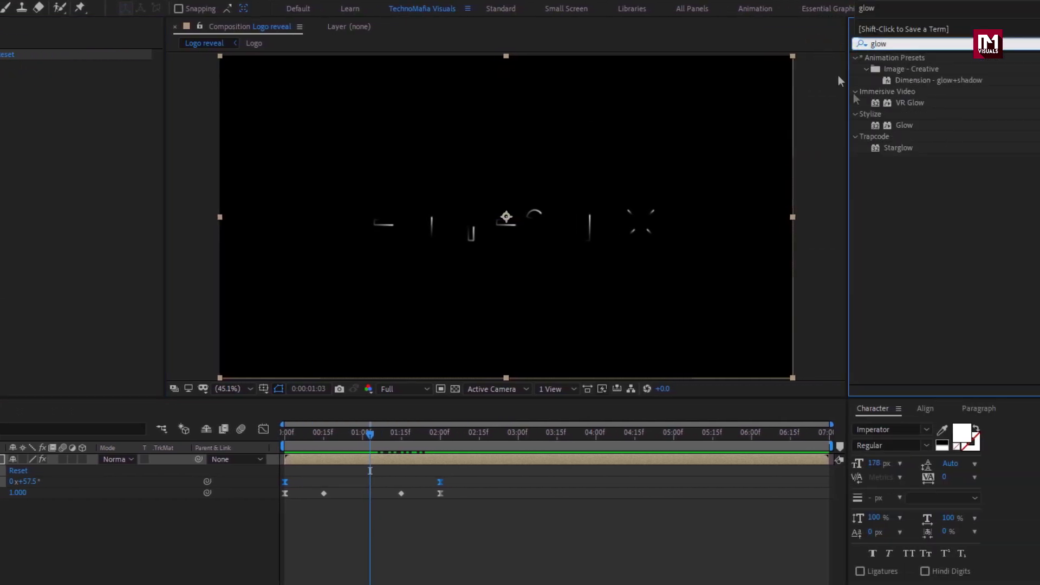
pyautogui.doubleClick(901, 125)
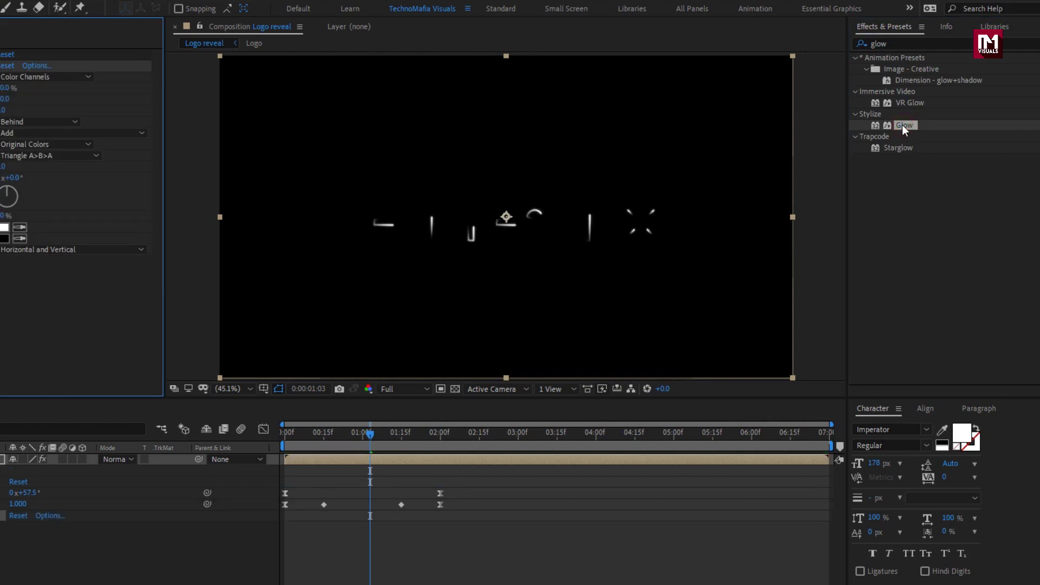
# Set the Glow radius to 98 and intensity to 2, and preview the outline over time
pyautogui.click(4, 99)
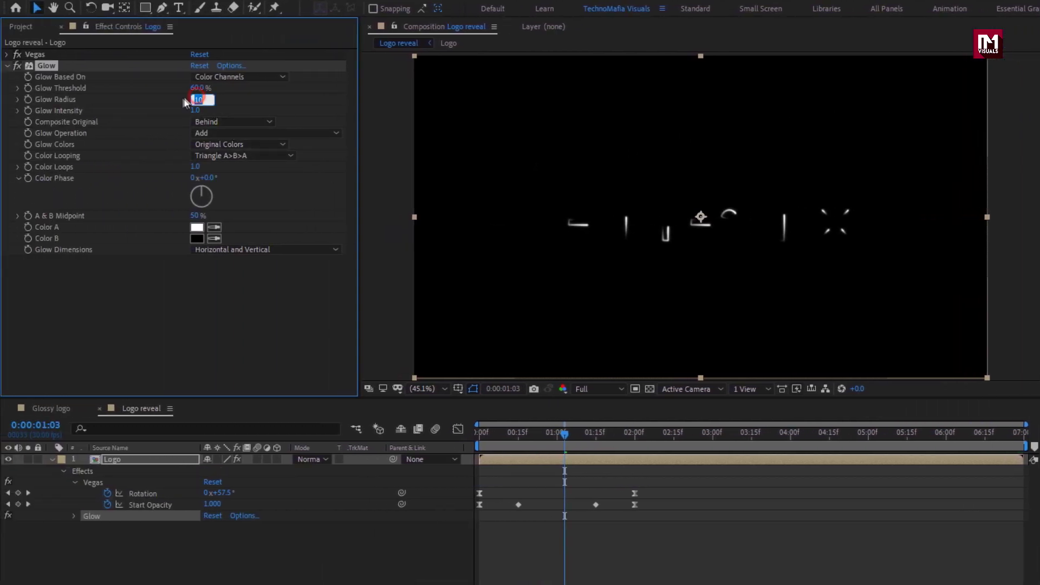
pyautogui.write('98')
pyautogui.press('Return')
pyautogui.click(196, 110)
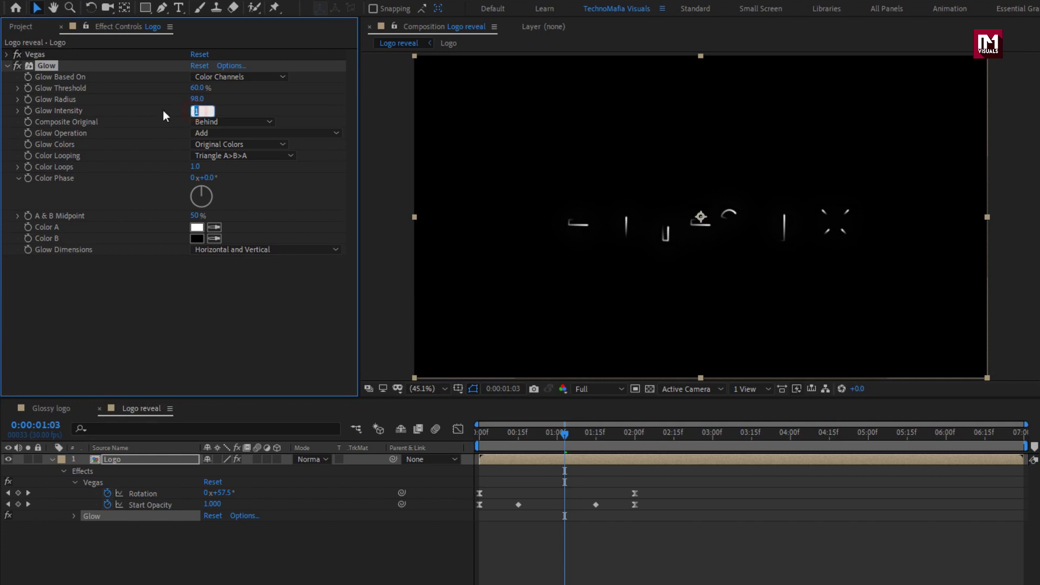
pyautogui.write('2')
pyautogui.press('Return')
pyautogui.moveTo(524, 433); pyautogui.dragTo(623, 433)
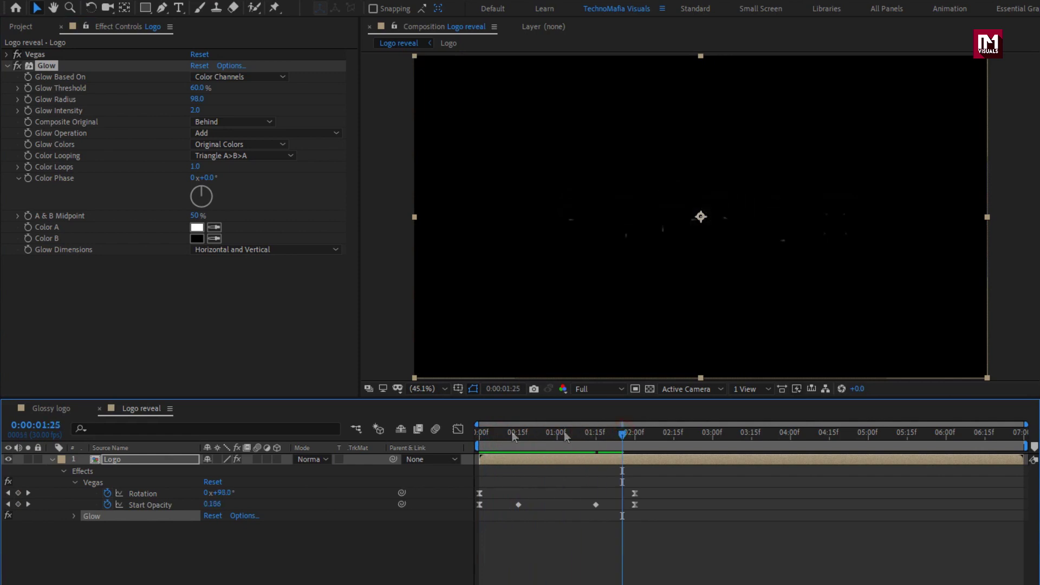
# Duplicate the Logo layer and collapse the original layer's properties in the timeline
pyautogui.click(124, 462)
pyautogui.hotkey('ctrl', 'd')
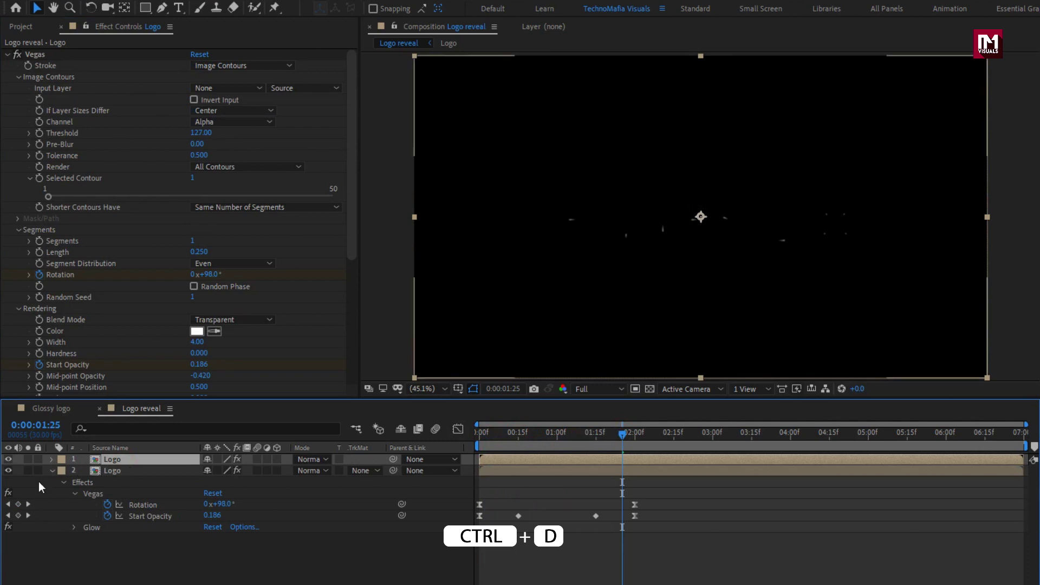
pyautogui.click(51, 471)
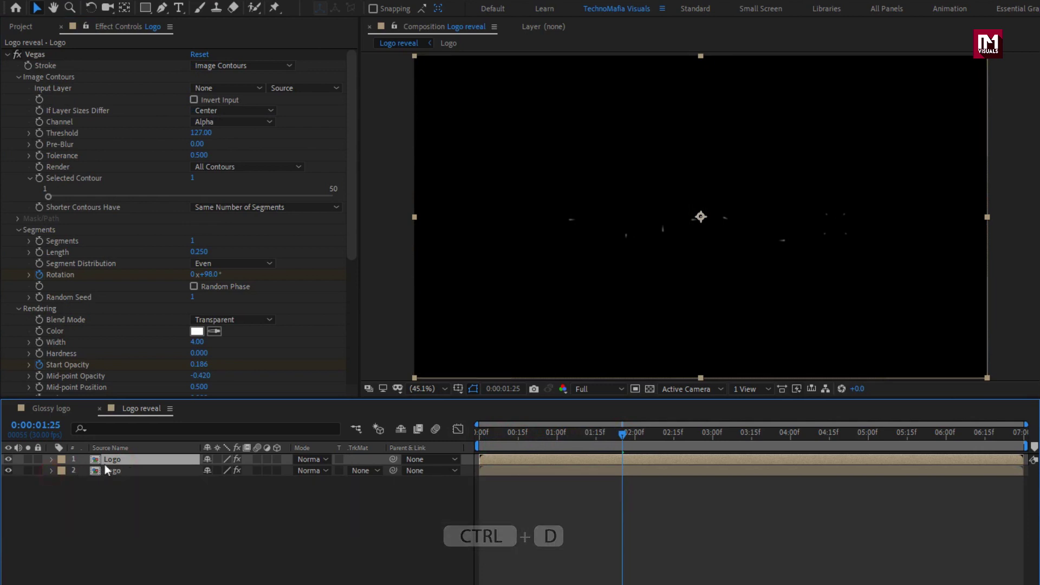
# Change the duplicate layer's Vegas stroke color to a saturated blue and set its segment length to 1
pyautogui.click(197, 331)
pyautogui.moveTo(310, 357); pyautogui.dragTo(317, 325)
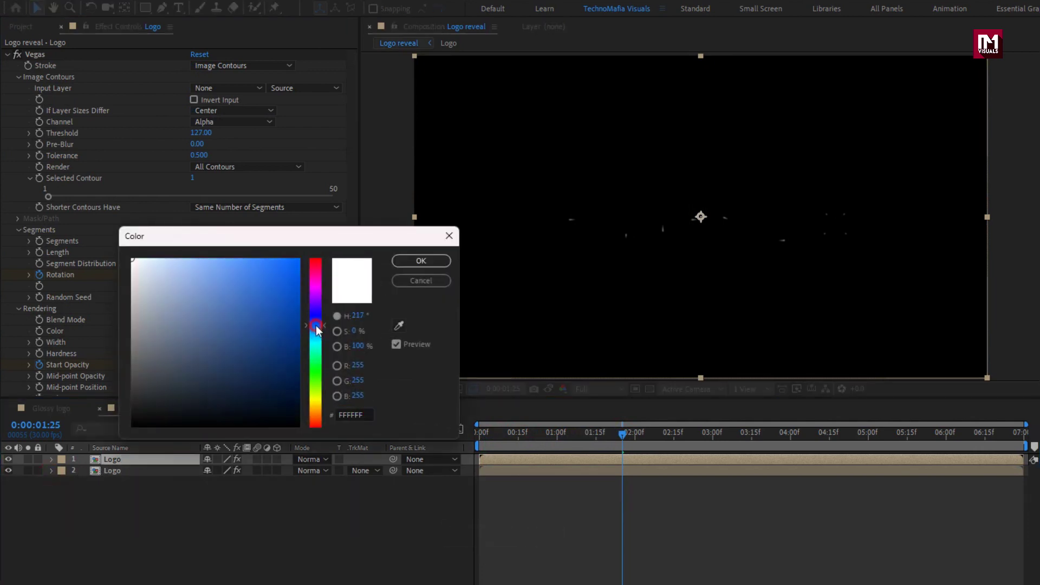
pyautogui.click(261, 264)
pyautogui.moveTo(261, 264); pyautogui.dragTo(286, 264)
pyautogui.click(398, 263)
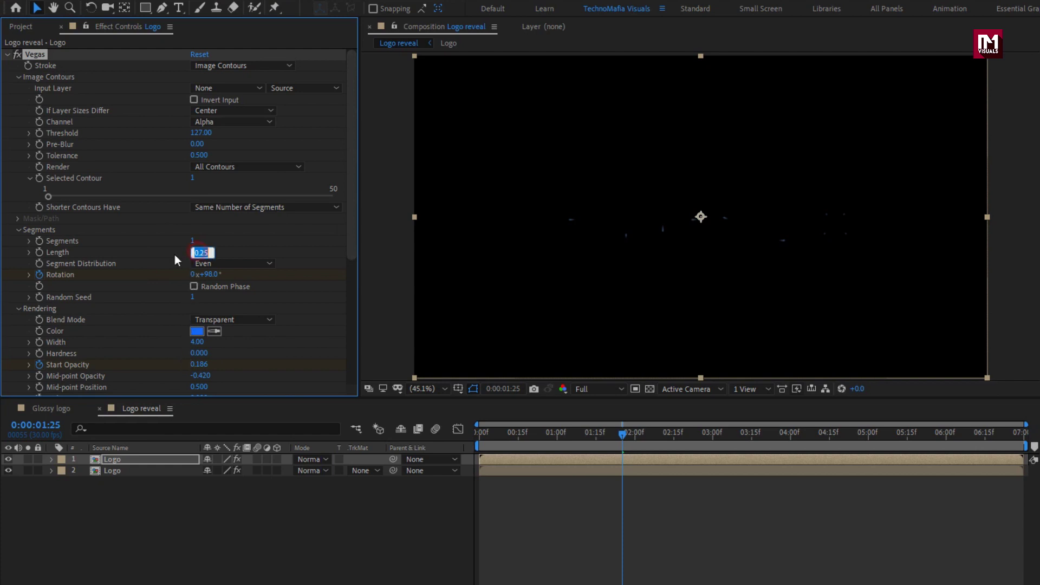
pyautogui.write('1')
pyautogui.press('Return')
# Shift the blue Logo layer to start at 0:00:00:10, set its blending mode to Add, and preview the result
pyautogui.moveTo(486, 435)
pyautogui.mouseDown()
pyautogui.moveTo(505, 435)
pyautogui.moveTo(513, 461)
pyautogui.mouseUp()
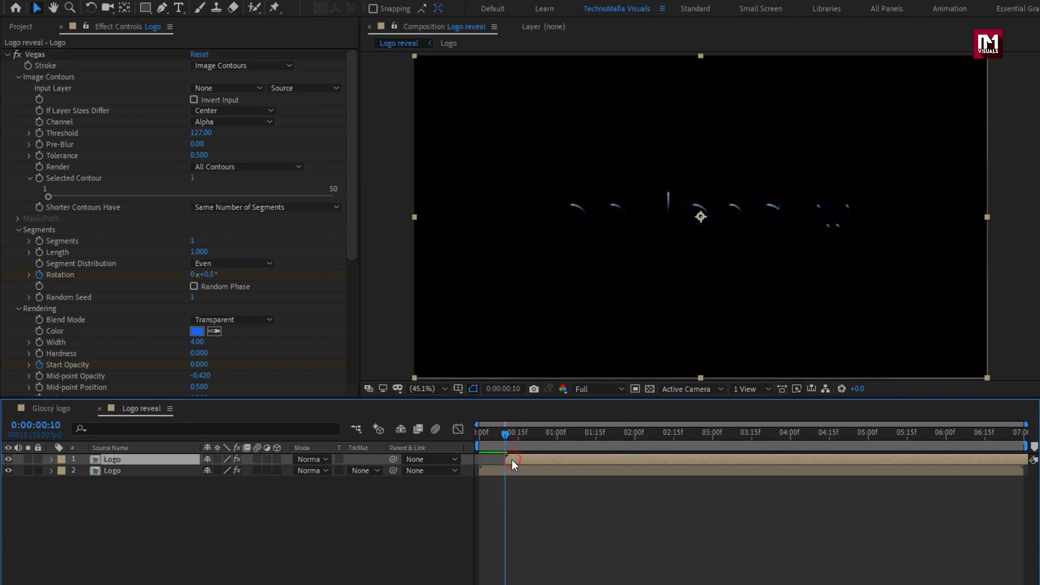
pyautogui.moveTo(521, 436)
pyautogui.mouseDown()
pyautogui.moveTo(562, 435)
pyautogui.moveTo(543, 435)
pyautogui.mouseUp()
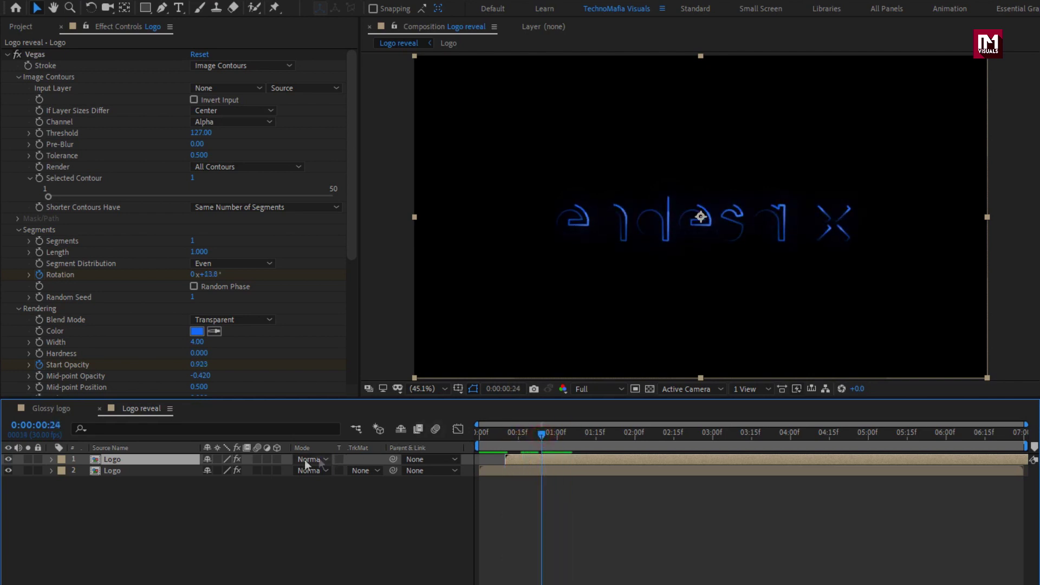
pyautogui.click(319, 459)
pyautogui.click(352, 208)
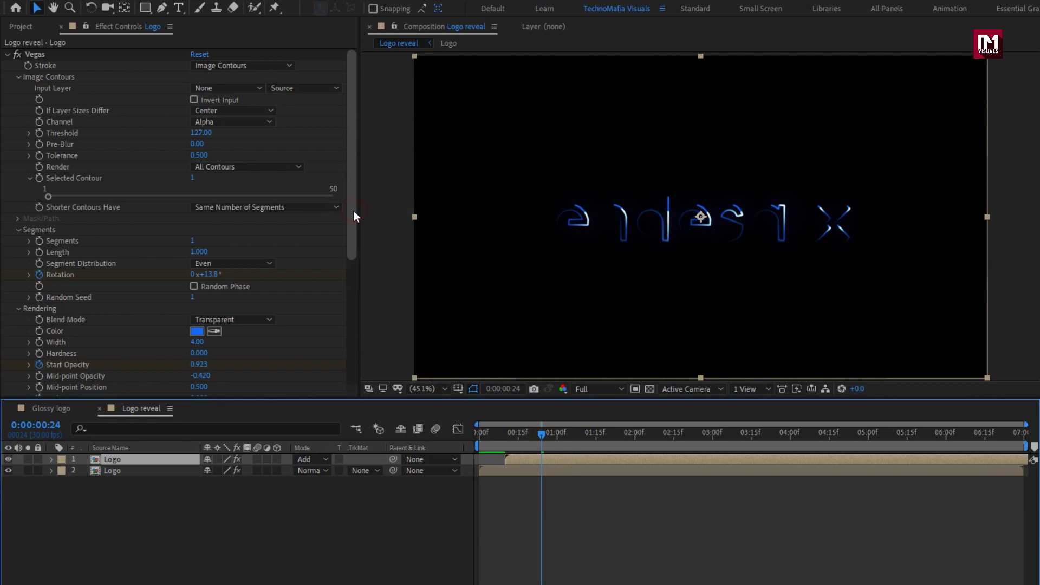
pyautogui.moveTo(521, 433)
pyautogui.mouseDown()
pyautogui.moveTo(486, 436)
pyautogui.moveTo(678, 425)
pyautogui.moveTo(534, 422)
pyautogui.moveTo(570, 422)
pyautogui.mouseUp()
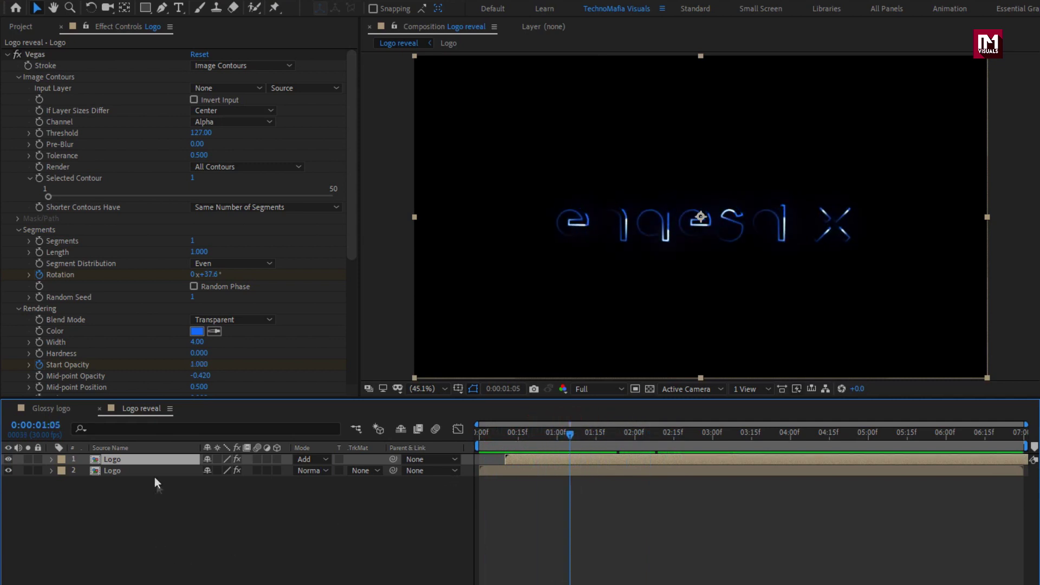
# Set the blue Logo layer's Glow radius to 140
pyautogui.click(8, 56)
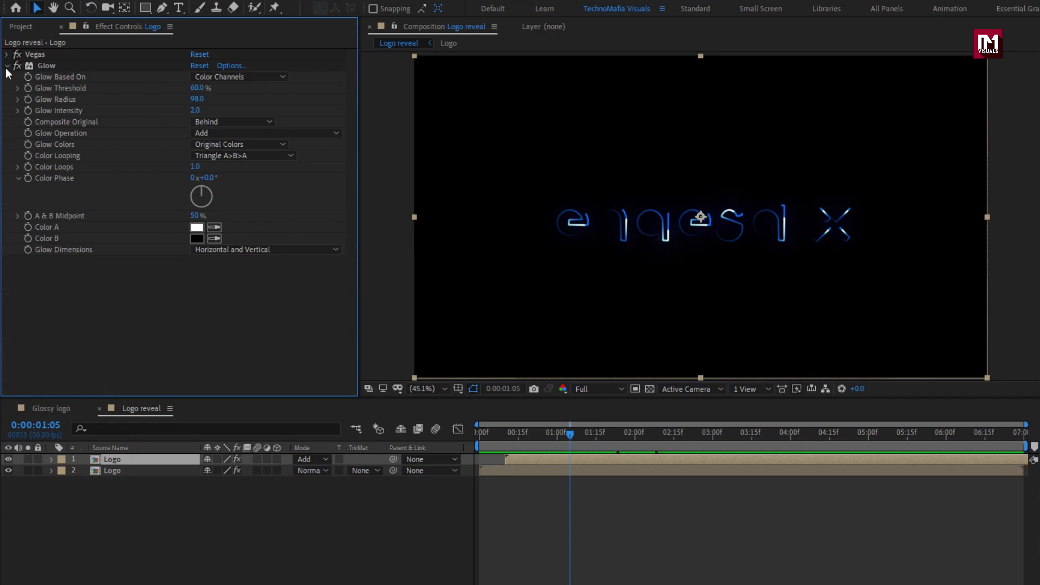
pyautogui.click(196, 100)
pyautogui.write('140')
pyautogui.press('Return')
# Duplicate the blue Logo layer and, at 0:00:01:12, draw a rectangular mask over the tops of the fourth to sixth letters
pyautogui.click(135, 461)
pyautogui.hotkey('ctrl', 'd')
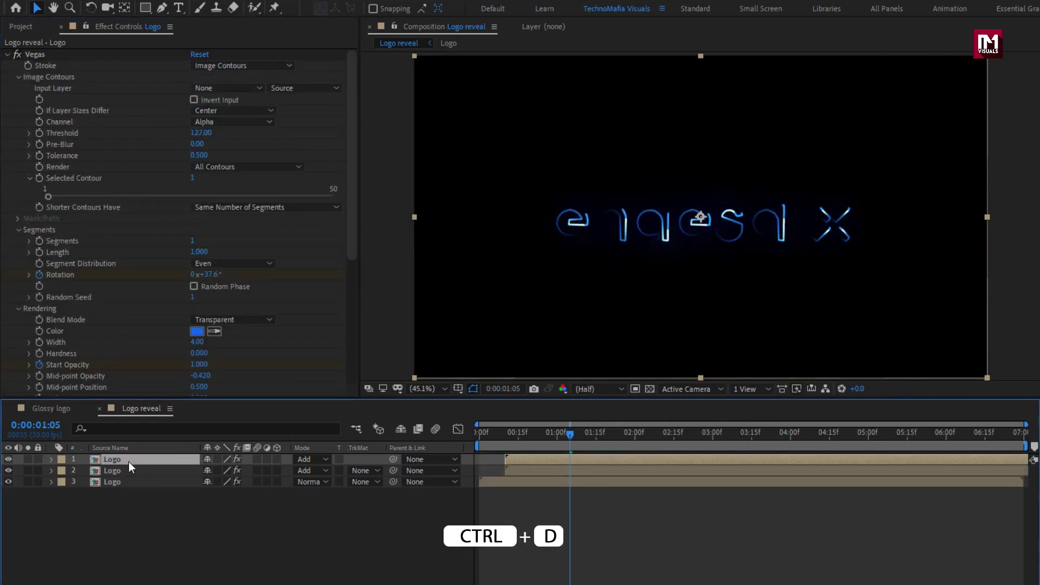
pyautogui.click(144, 8)
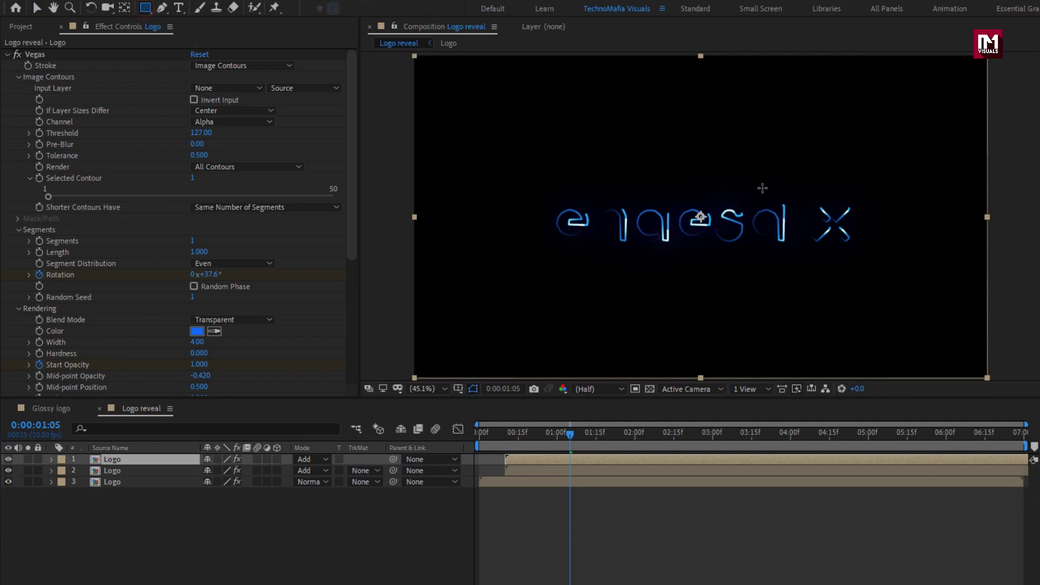
pyautogui.moveTo(625, 436)
pyautogui.mouseDown()
pyautogui.moveTo(640, 437)
pyautogui.moveTo(588, 437)
pyautogui.mouseUp()
pyautogui.moveTo(794, 190); pyautogui.dragTo(689, 215)
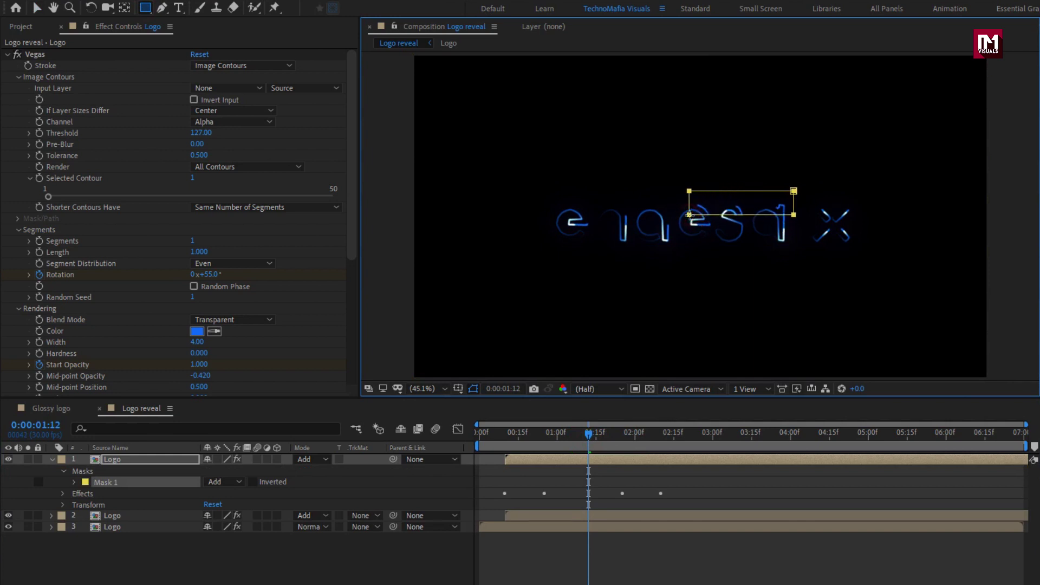
# Feather the new mask by 50 pixels and set the masked layer's Vegas hardness to 1
pyautogui.click(74, 482)
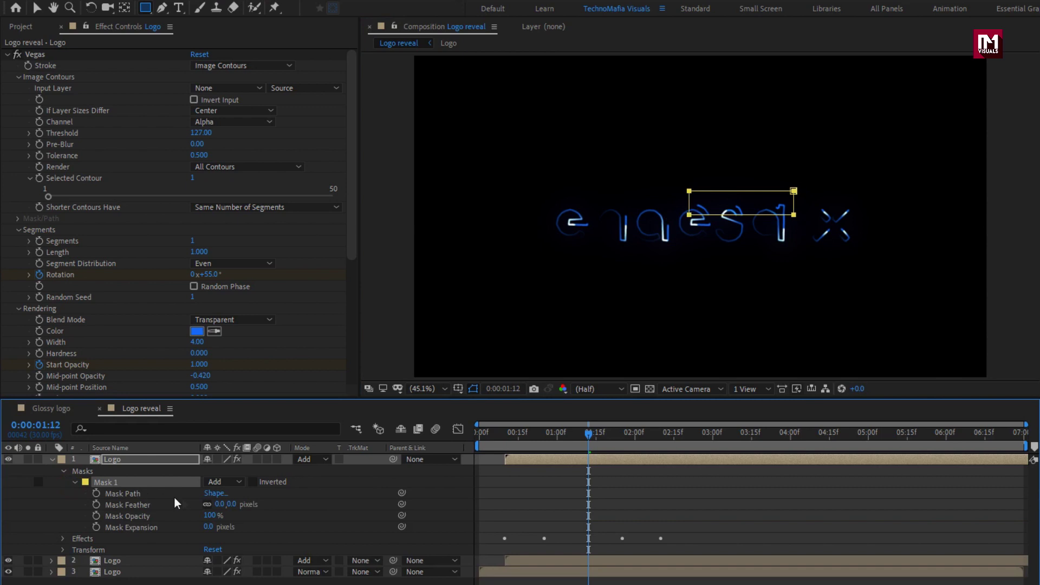
pyautogui.click(233, 504)
pyautogui.write('50')
pyautogui.click(191, 504)
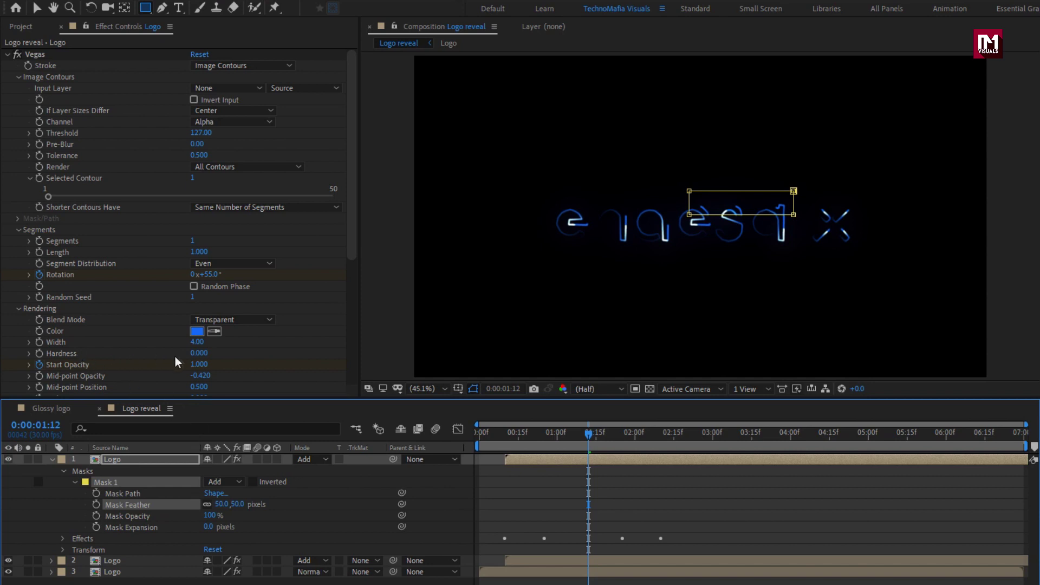
pyautogui.click(196, 353)
pyautogui.press('Return')
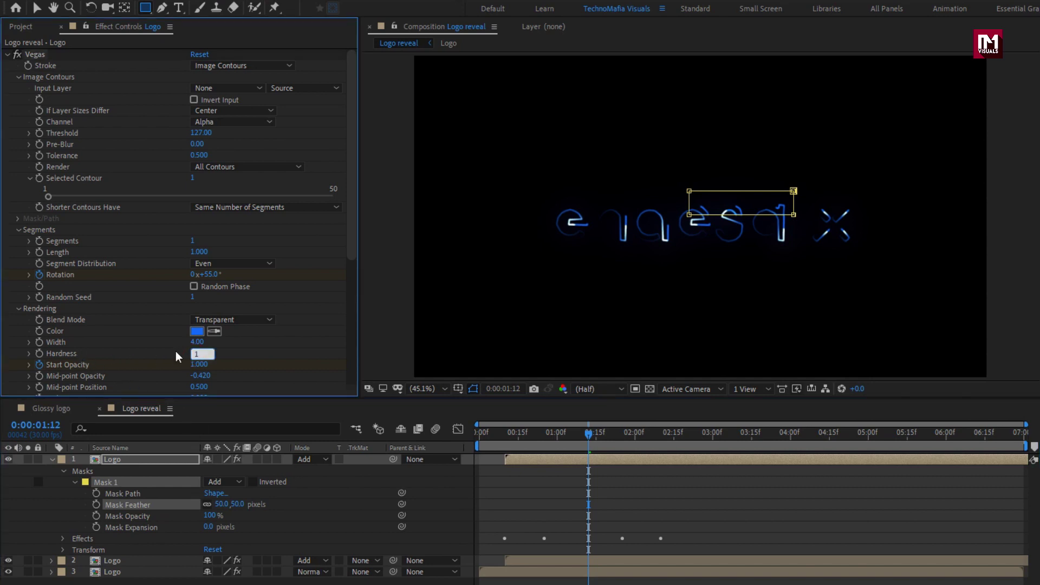
# Apply Gaussian Blur (Legacy) to the masked Logo layer with 70 blurriness and horizontal blur dimensions
pyautogui.click(7, 54)
pyautogui.click(6, 65)
pyautogui.click(894, 46)
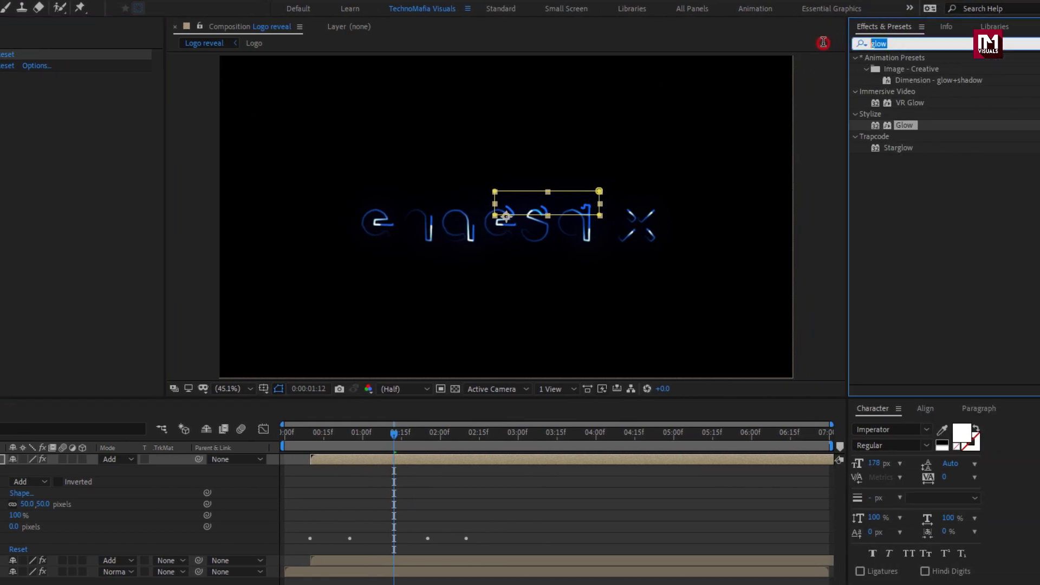
pyautogui.write('gaus')
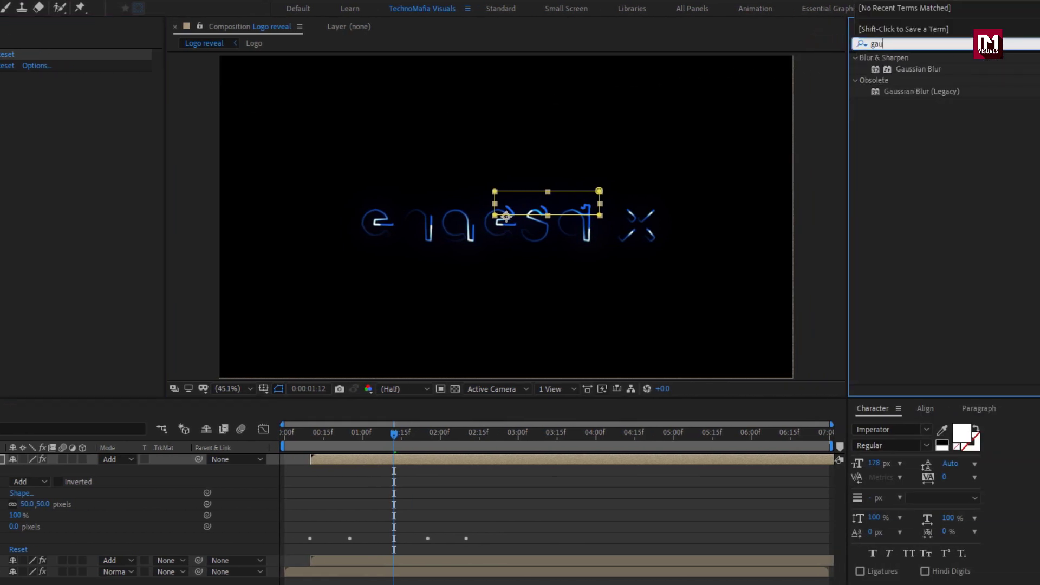
pyautogui.doubleClick(912, 91)
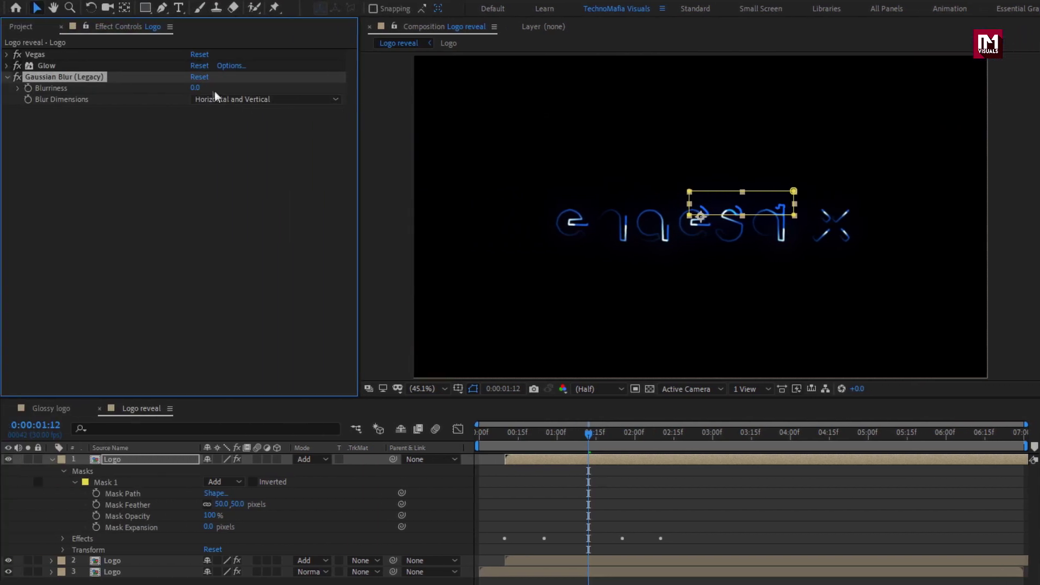
pyautogui.click(196, 88)
pyautogui.write('70')
pyautogui.press('Return')
pyautogui.click(212, 101)
pyautogui.click(216, 130)
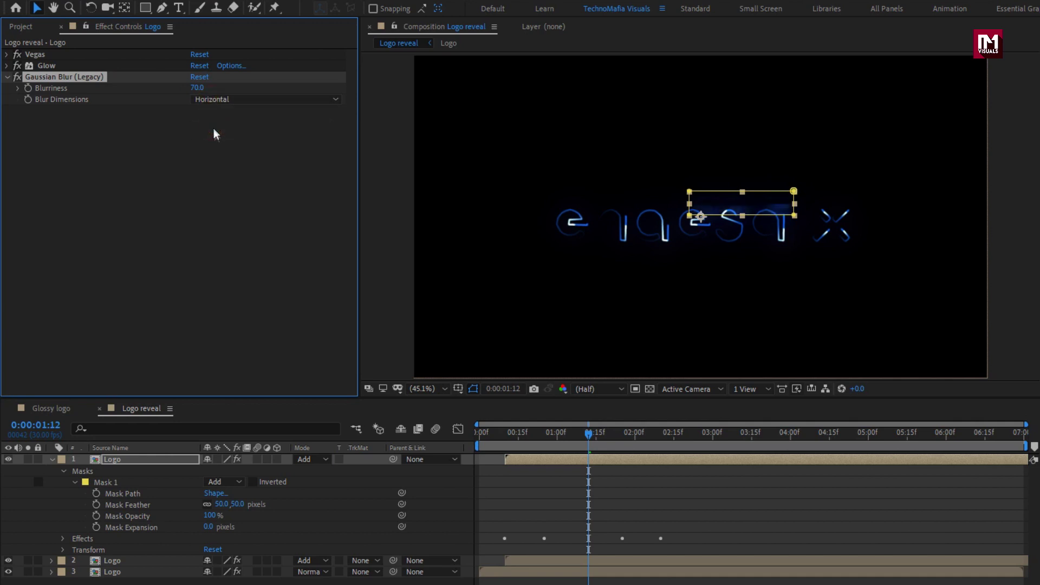
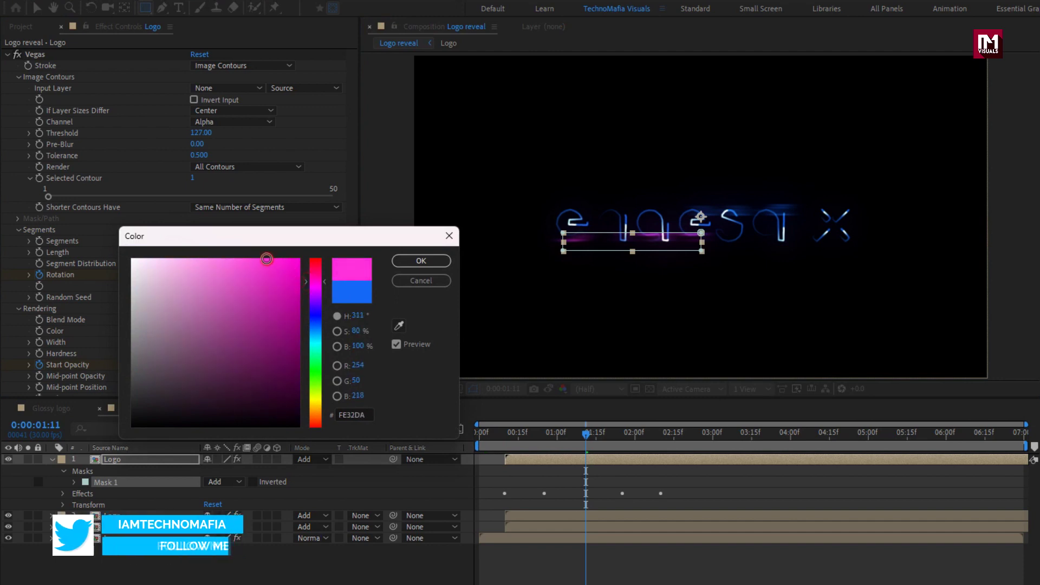
# Set the Vegas color of the lower-masked Logo layer to pink FE32DA and preview the animation
pyautogui.click(421, 260)
pyautogui.click(511, 433)
pyautogui.moveTo(515, 436); pyautogui.dragTo(580, 432)
# Duplicate the pink masked Logo layer to strengthen its streak and preview the result
pyautogui.hotkey('ctrl', 'd')
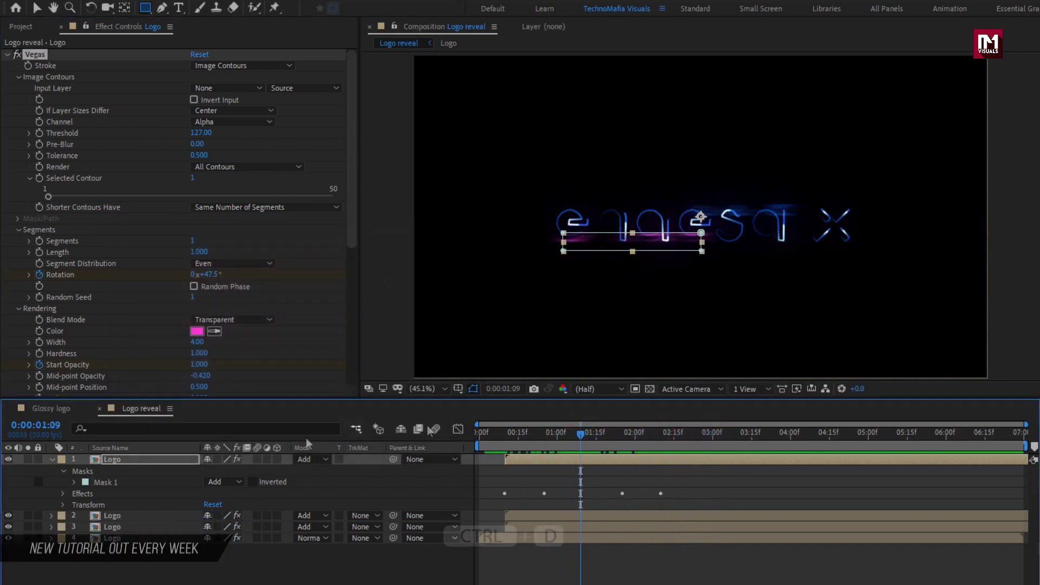
pyautogui.click(51, 459)
pyautogui.click(112, 460)
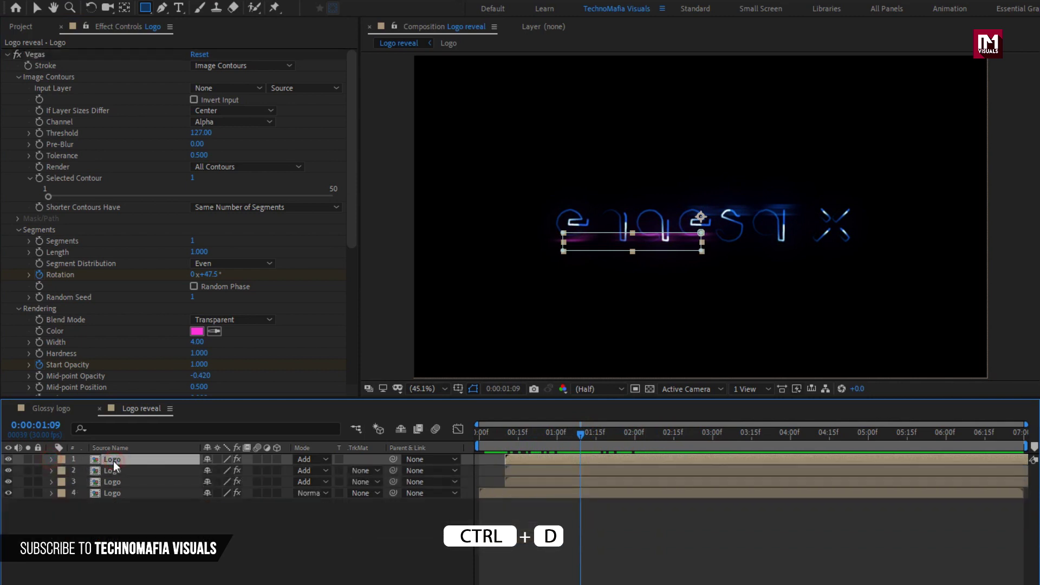
pyautogui.hotkey('ctrl', 'd')
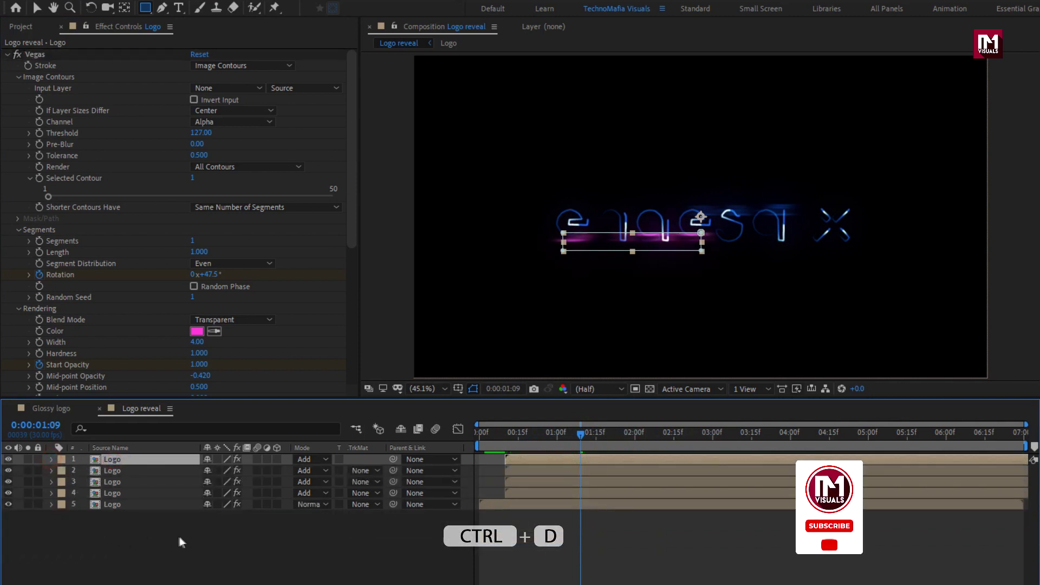
pyautogui.click(179, 541)
pyautogui.moveTo(507, 434); pyautogui.dragTo(548, 418)
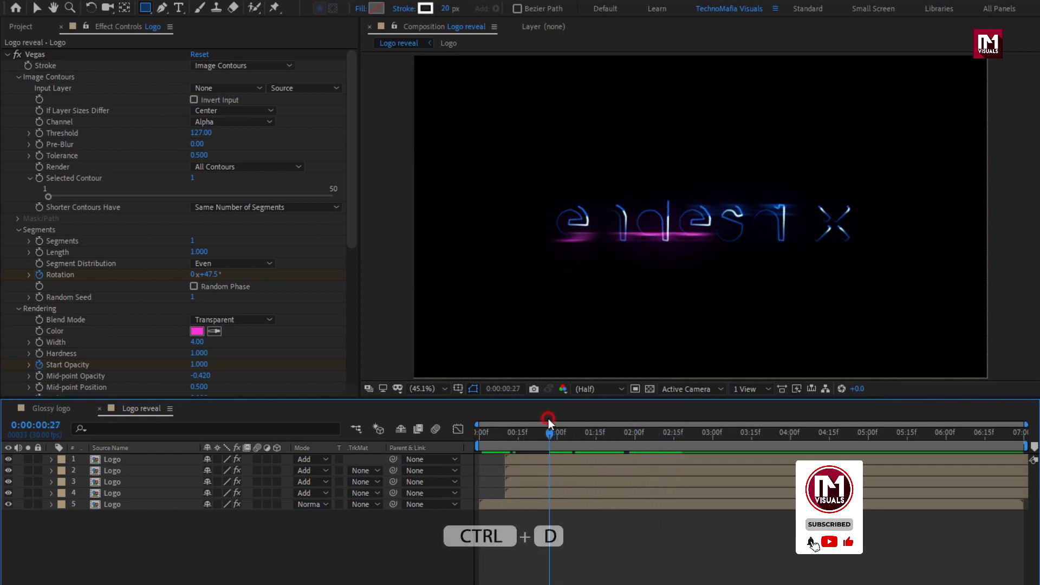
# Duplicate the pink Logo layer again and replace the copy's mask with a wide, thin rectangle above the letters
pyautogui.click(142, 459)
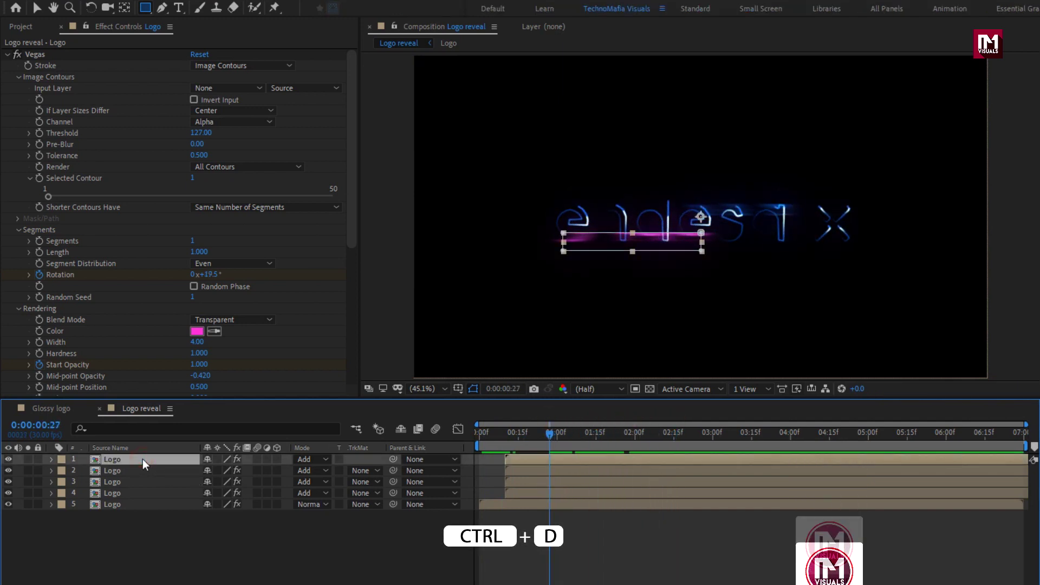
pyautogui.hotkey('ctrl', 'd')
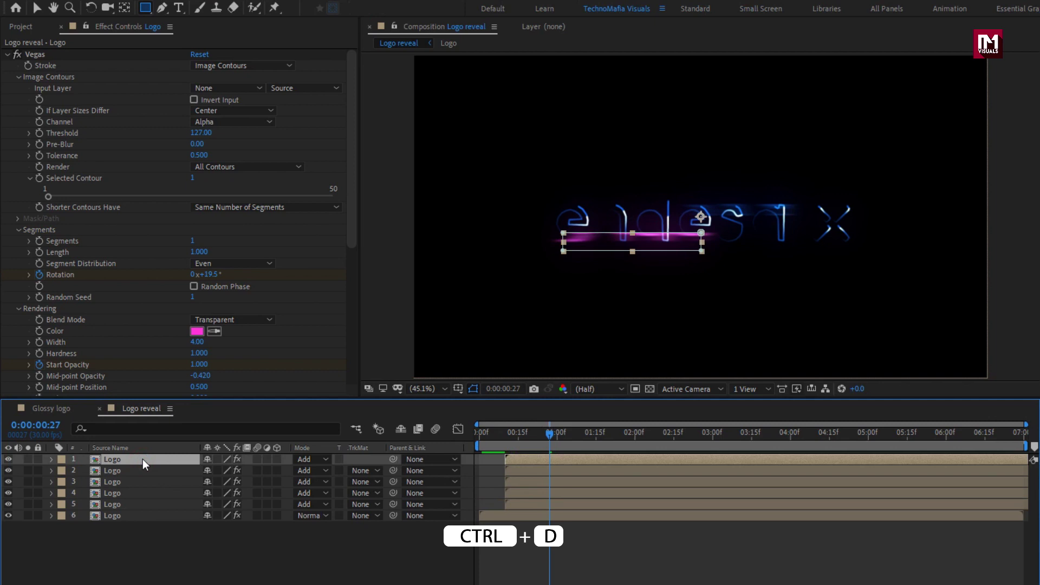
pyautogui.click(52, 460)
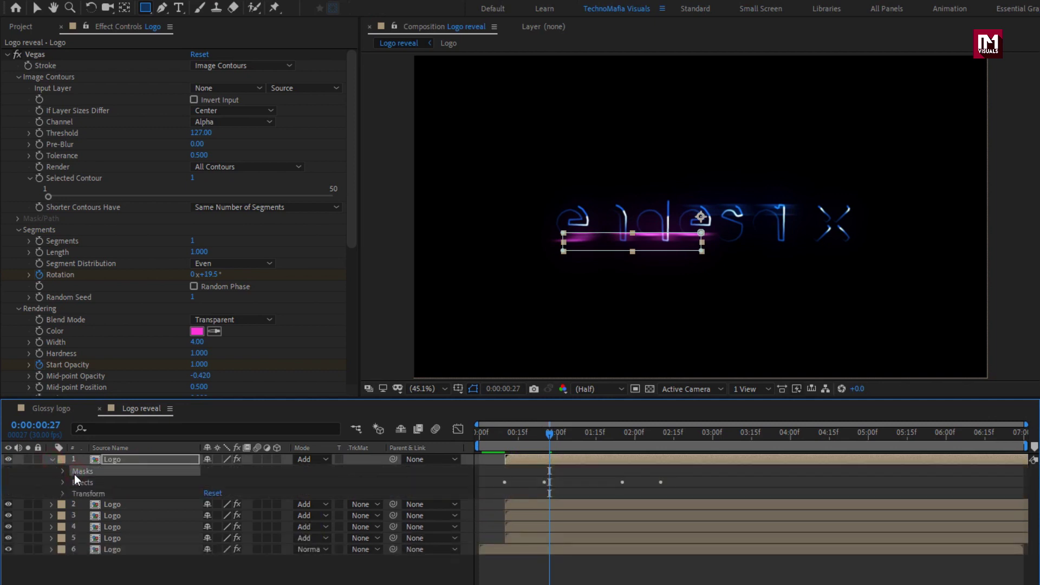
pyautogui.press('Delete')
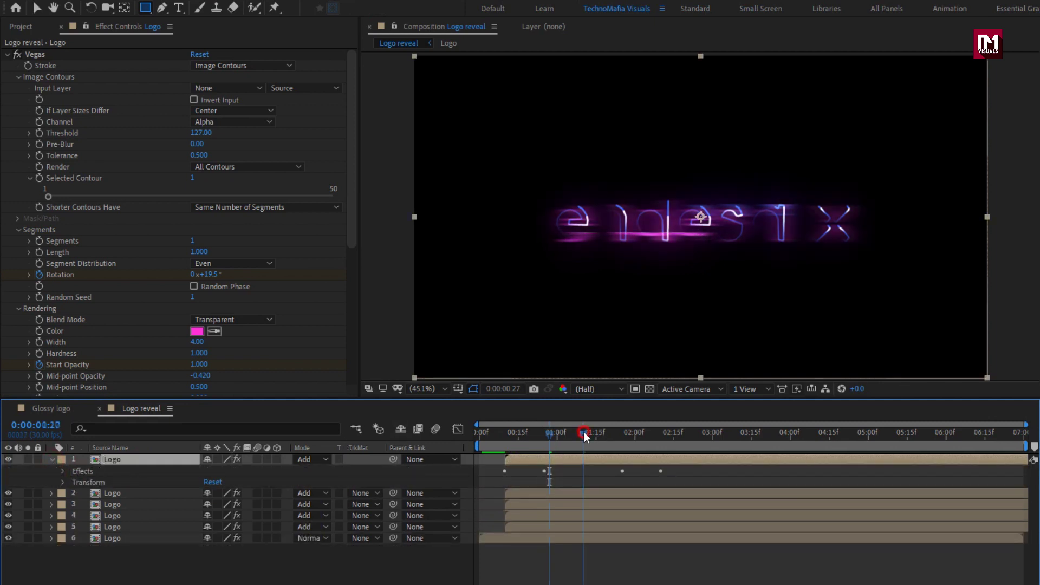
pyautogui.moveTo(584, 435); pyautogui.dragTo(587, 436)
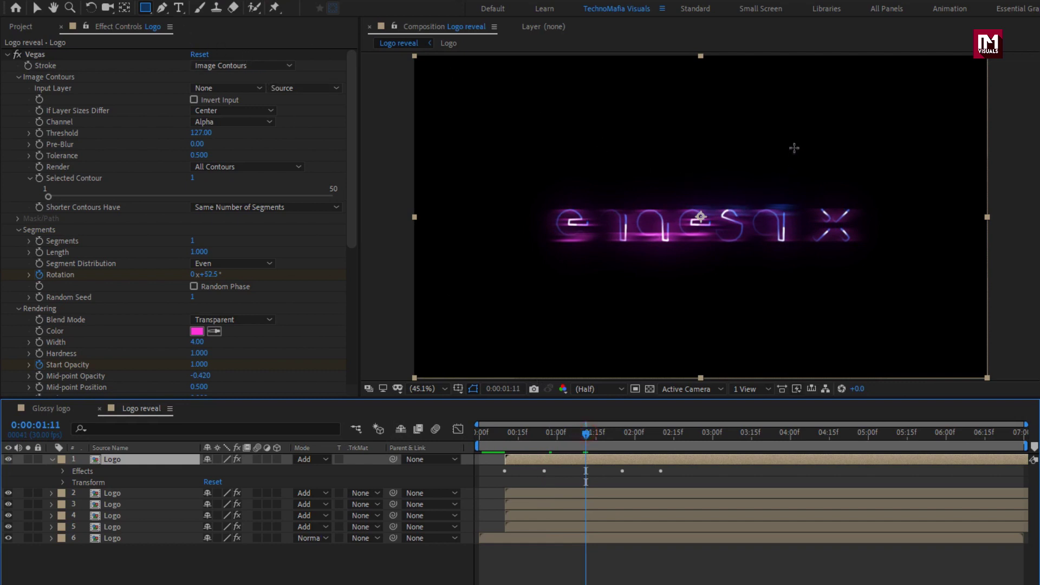
pyautogui.moveTo(807, 147); pyautogui.dragTo(576, 168)
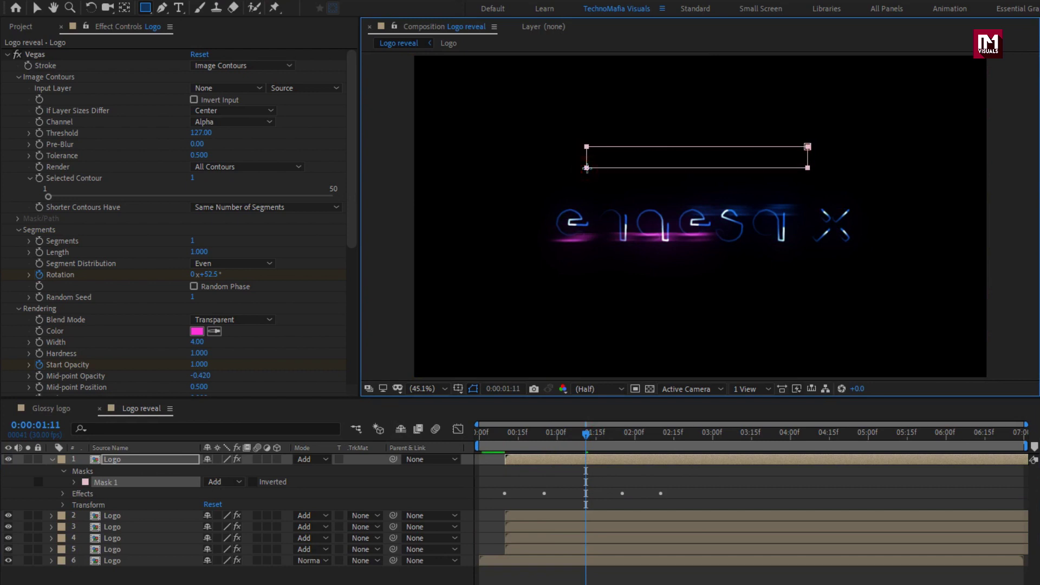
# Animate the new mask's path from above the logo at 0:00:01:00 to below it at 0:00:03:00
pyautogui.click(74, 482)
pyautogui.moveTo(545, 433); pyautogui.dragTo(558, 437)
pyautogui.click(96, 493)
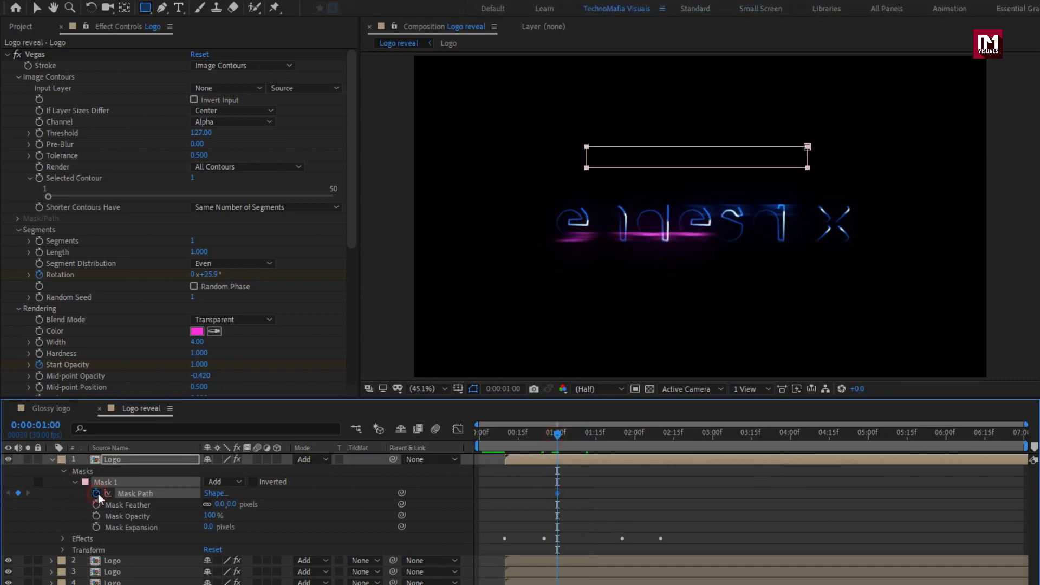
pyautogui.moveTo(642, 438); pyautogui.dragTo(714, 440)
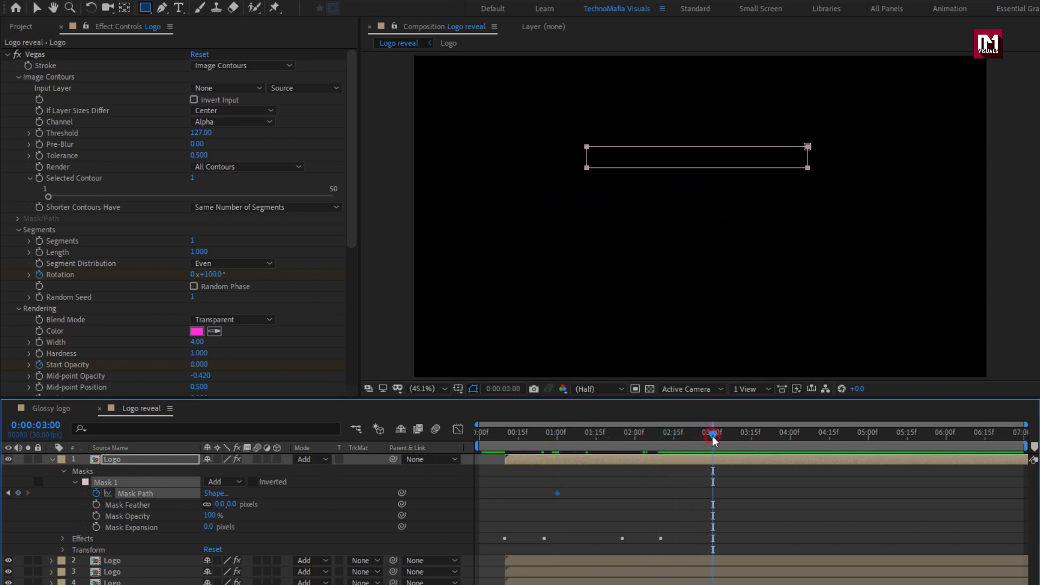
pyautogui.press('v')
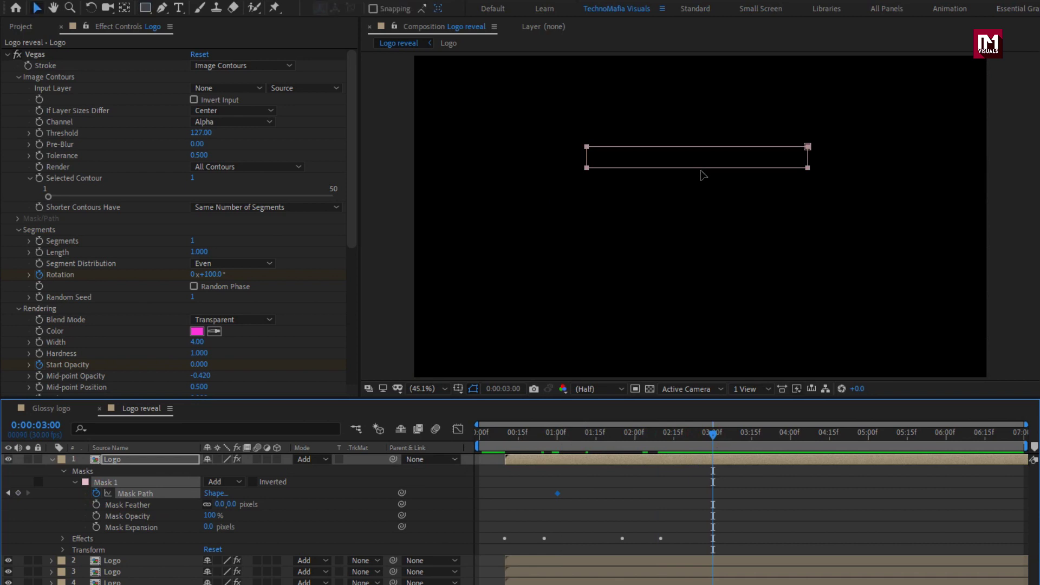
pyautogui.doubleClick(699, 147)
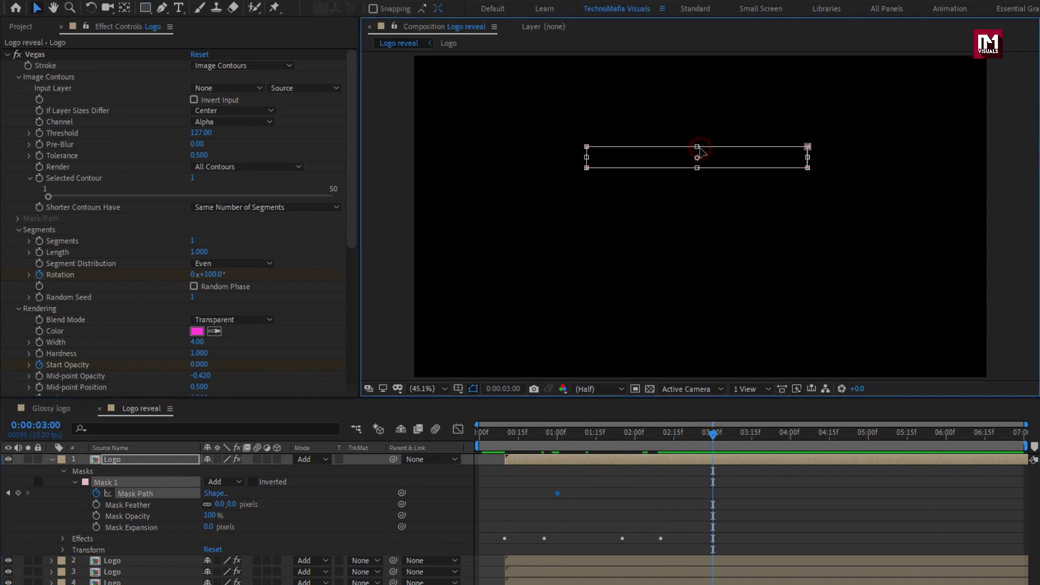
pyautogui.moveTo(686, 162); pyautogui.dragTo(690, 263)
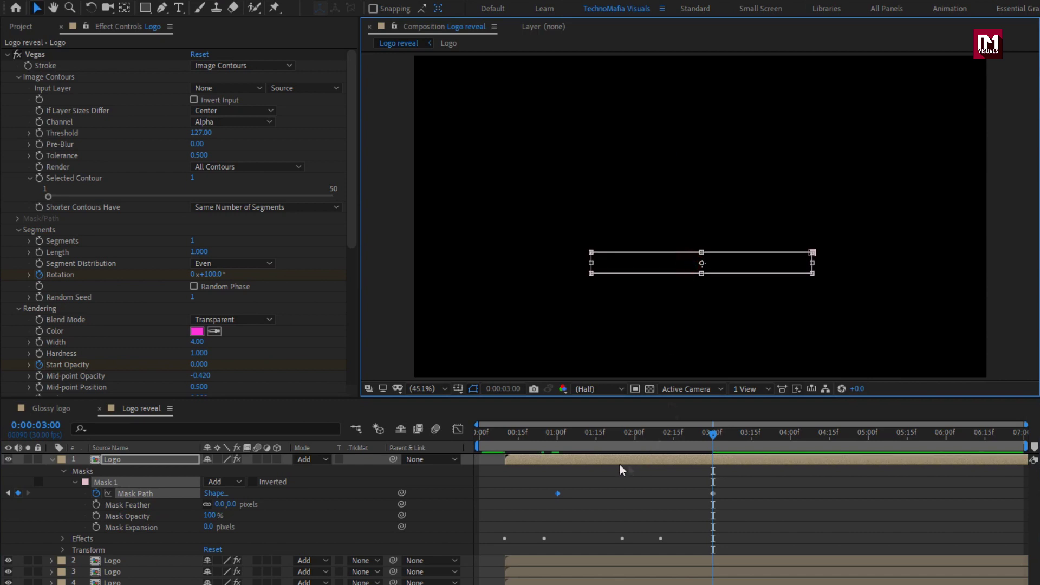
# Move the last Mask Path keyframe earlier, to shortly after 0:00:02:15, and preview the sweeping pink streak
pyautogui.moveTo(522, 432); pyautogui.dragTo(635, 426)
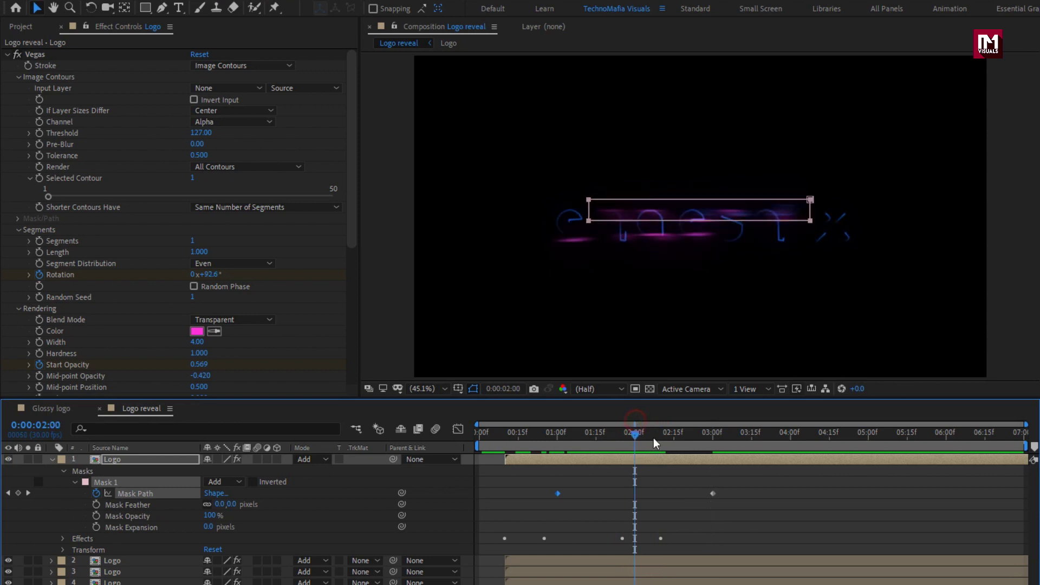
pyautogui.moveTo(712, 493); pyautogui.dragTo(689, 493)
pyautogui.moveTo(627, 432)
pyautogui.mouseDown()
pyautogui.moveTo(553, 432)
pyautogui.moveTo(657, 441)
pyautogui.moveTo(588, 442)
pyautogui.moveTo(633, 442)
pyautogui.mouseUp()
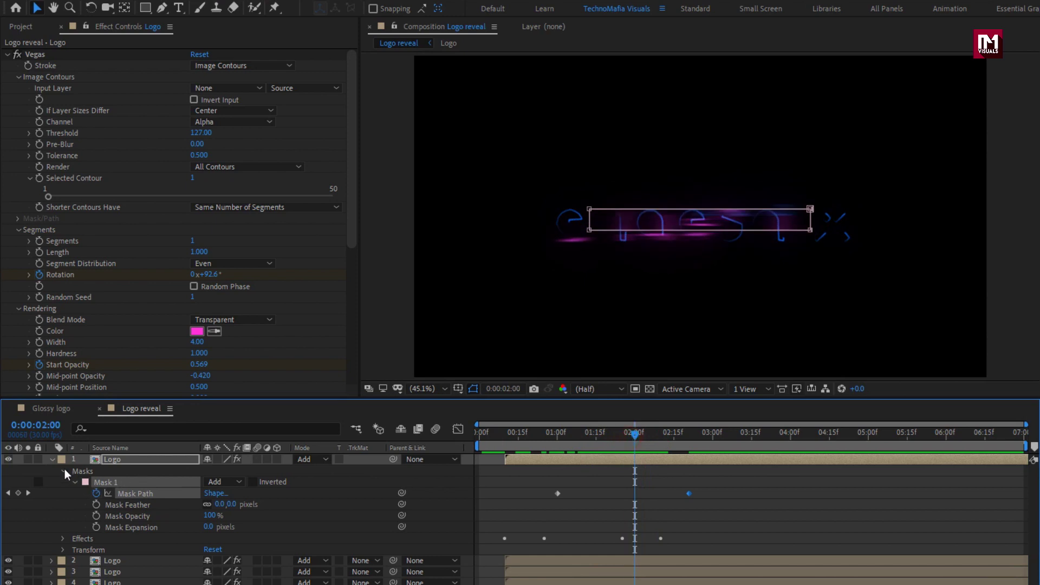
pyautogui.click(53, 459)
pyautogui.click(190, 562)
pyautogui.moveTo(526, 440); pyautogui.dragTo(614, 427)
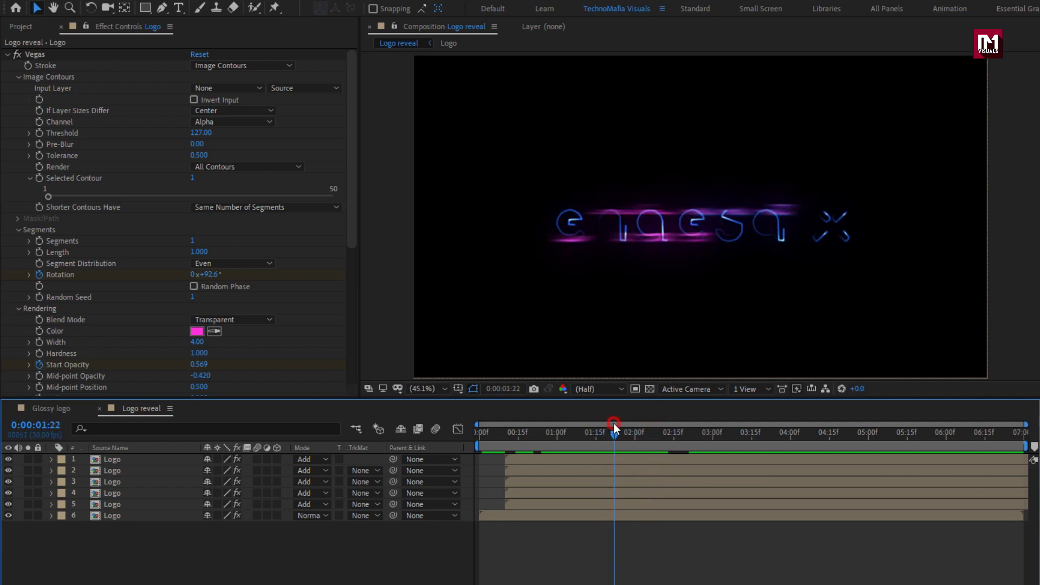
# Duplicate the top pink Logo layer and remove Gaussian Blur (Legacy) from the copy
pyautogui.hotkey('ctrl', 'd')
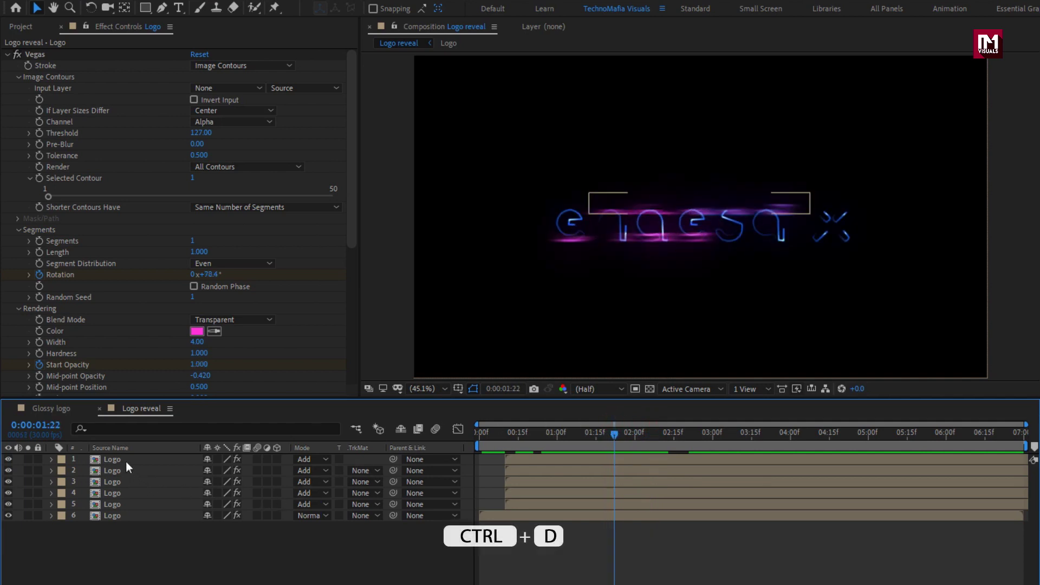
pyautogui.click(126, 459)
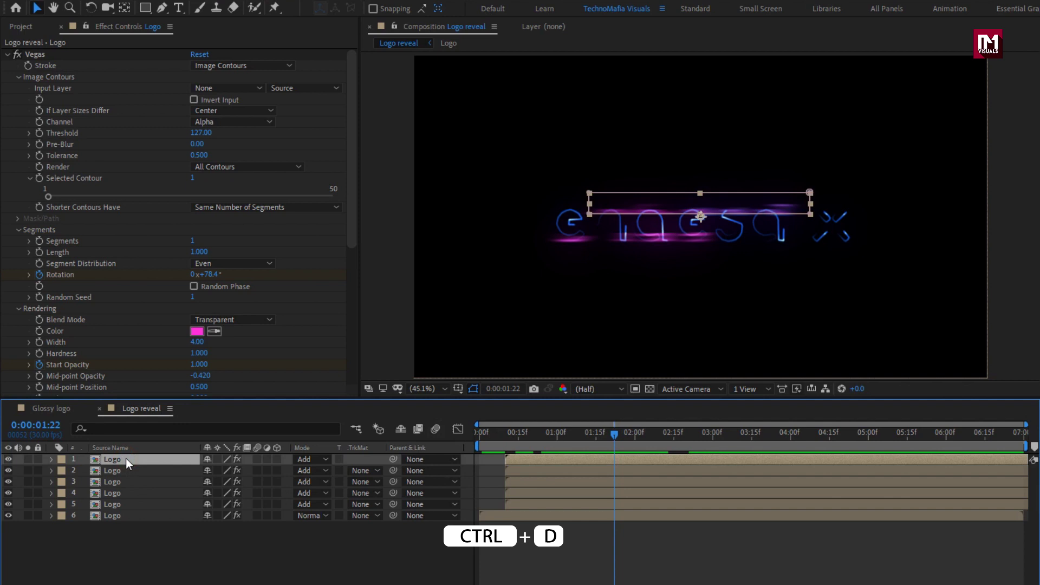
pyautogui.hotkey('ctrl', 'd')
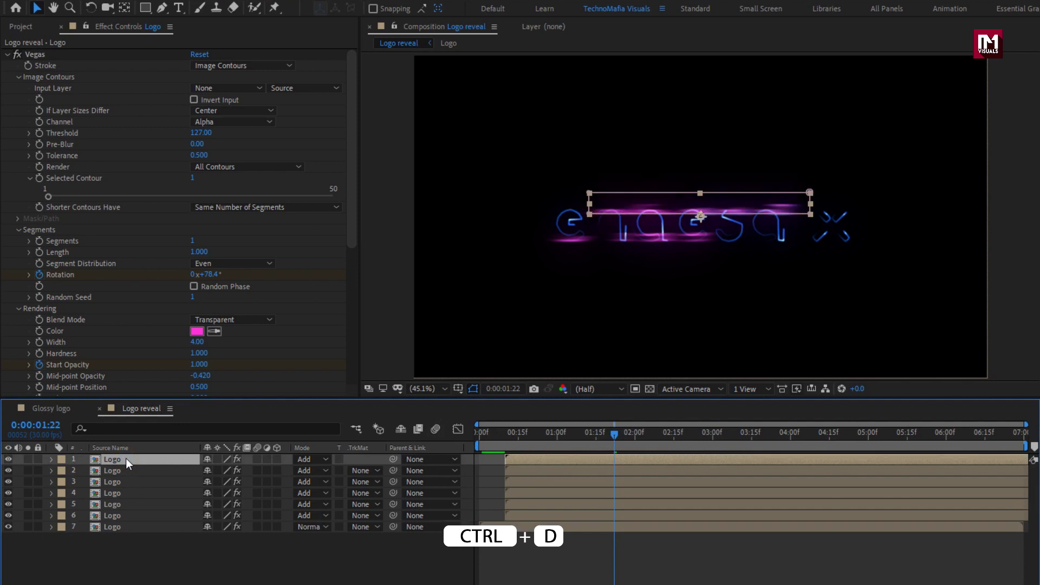
pyautogui.click(8, 55)
pyautogui.click(47, 262)
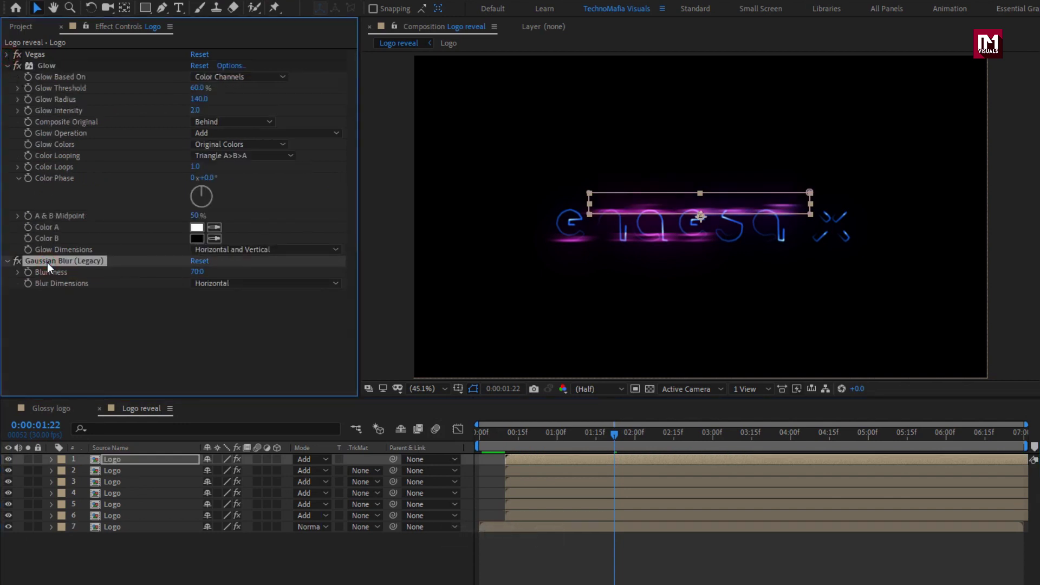
pyautogui.press('Delete')
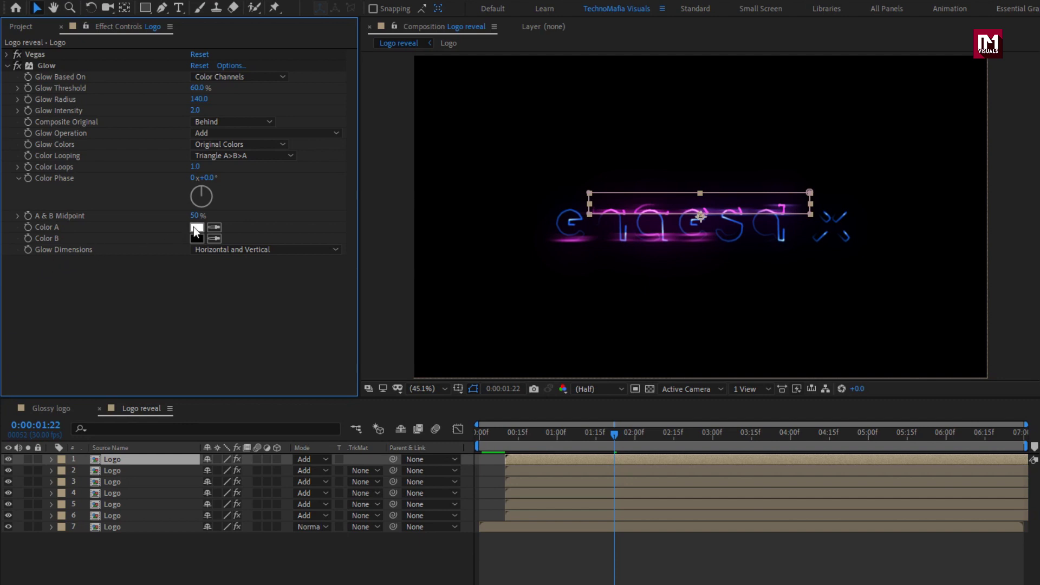
# Delete the new copy's mask and set its Vegas width to 3
pyautogui.click(6, 66)
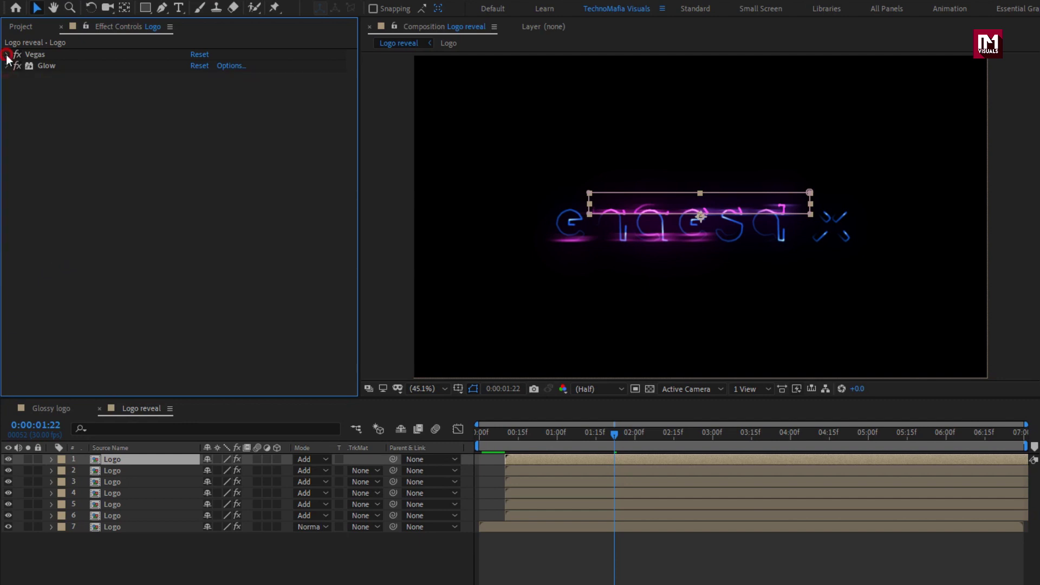
pyautogui.click(7, 54)
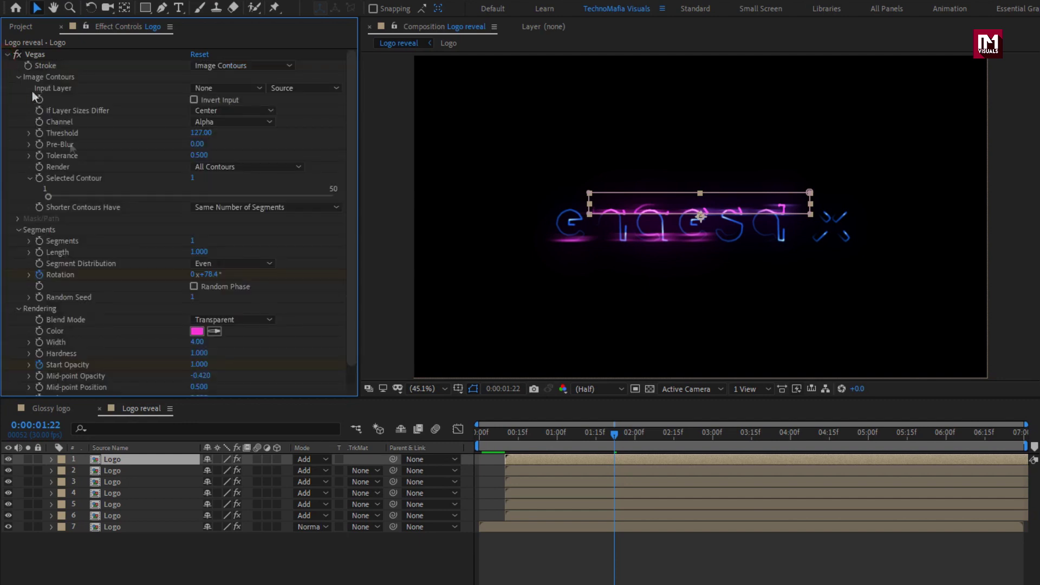
pyautogui.click(51, 459)
pyautogui.click(83, 472)
pyautogui.press('Delete')
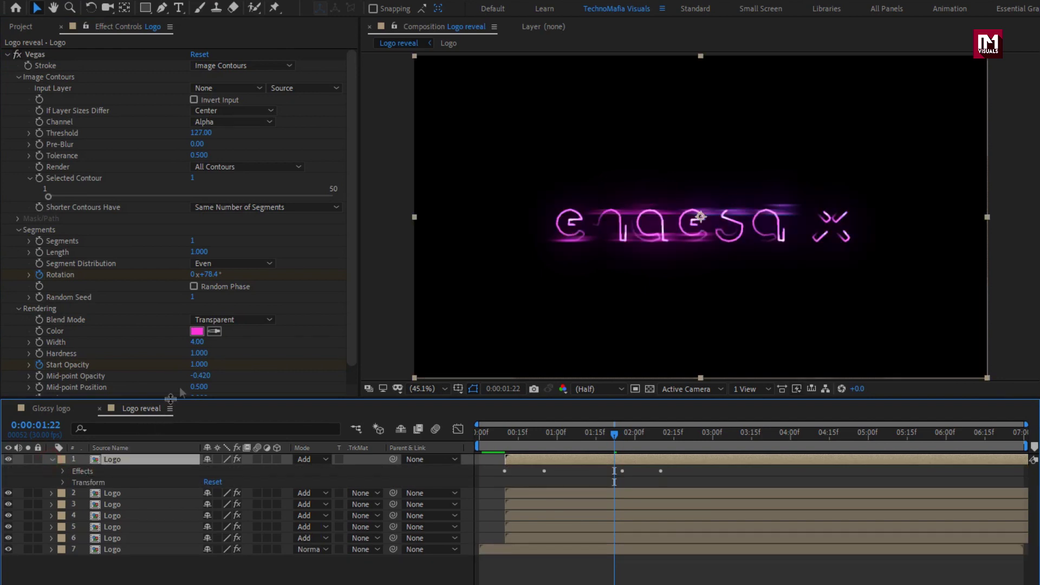
pyautogui.click(195, 342)
pyautogui.write('3')
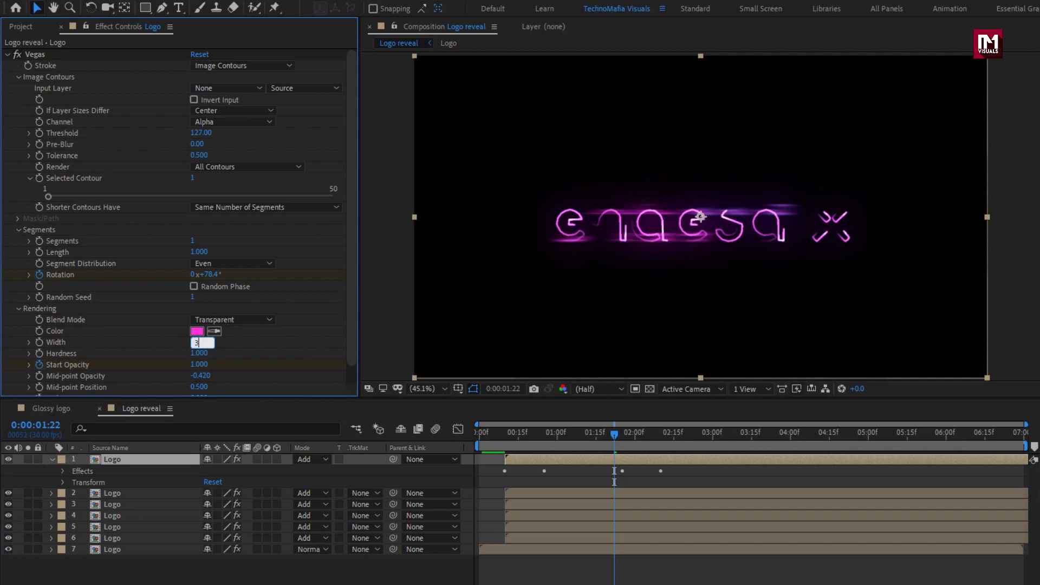
pyautogui.press('Return')
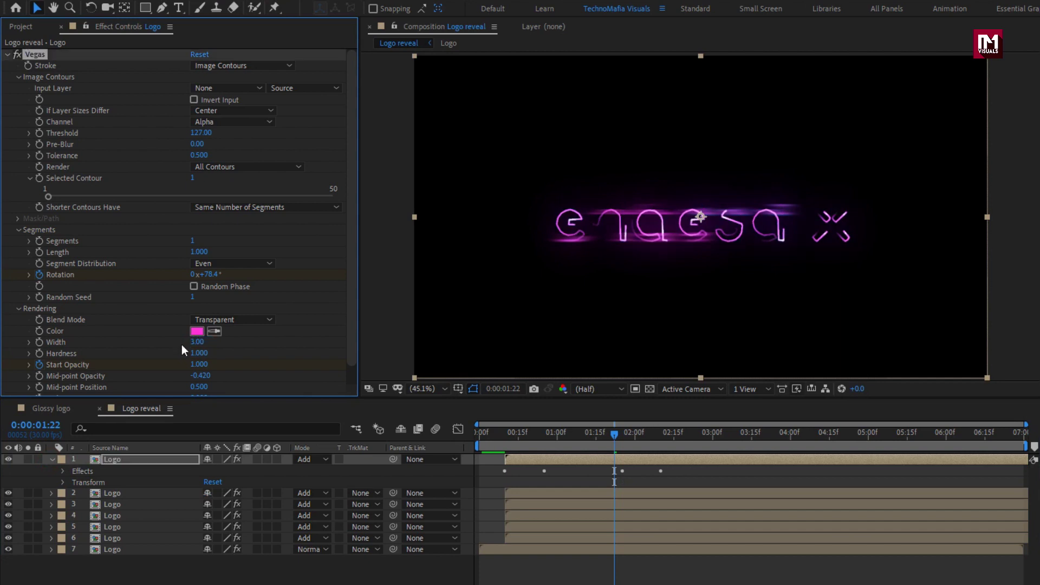
# Set the unmasked pink Logo layer's Glow radius to 100 and Glow intensity to 1
pyautogui.click(9, 56)
pyautogui.click(8, 66)
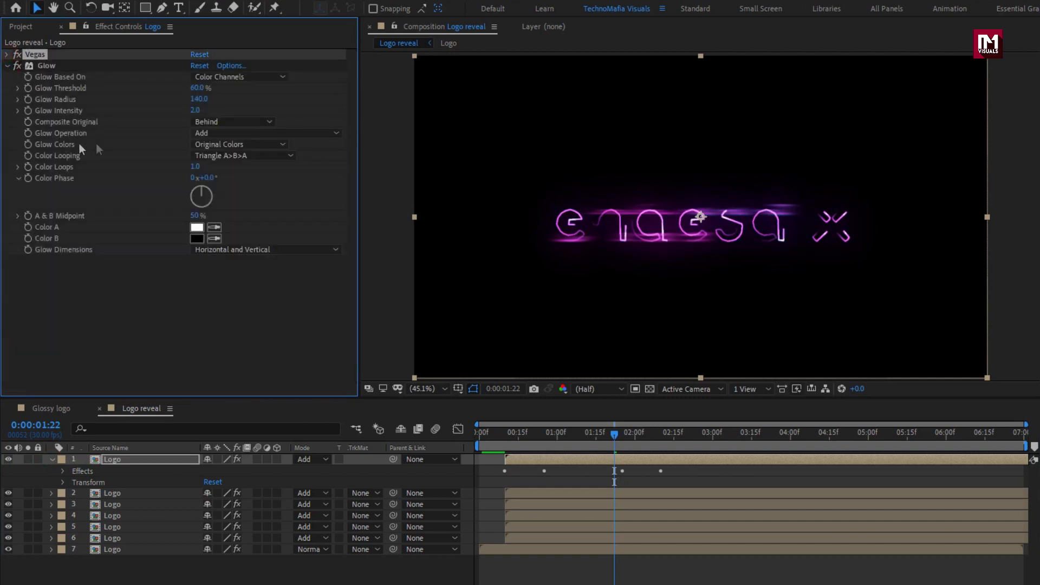
pyautogui.write('100')
pyautogui.press('Return')
pyautogui.click(194, 110)
pyautogui.write('1')
pyautogui.press('Return')
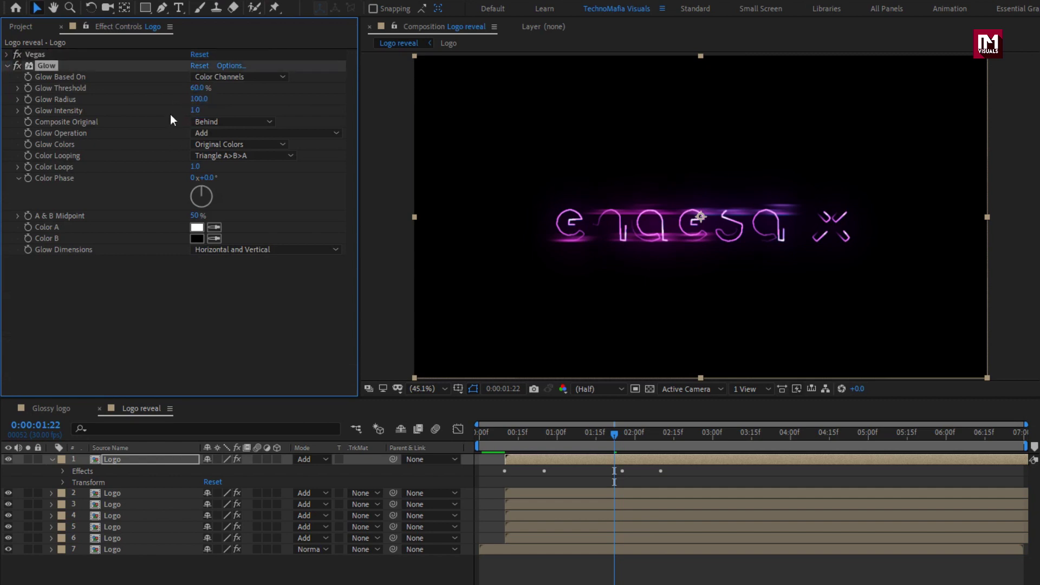
# Shift the top pink Logo layer to start at 0:00:00:15 and preview the outline timing
pyautogui.click(516, 436)
pyautogui.moveTo(506, 459); pyautogui.dragTo(522, 461)
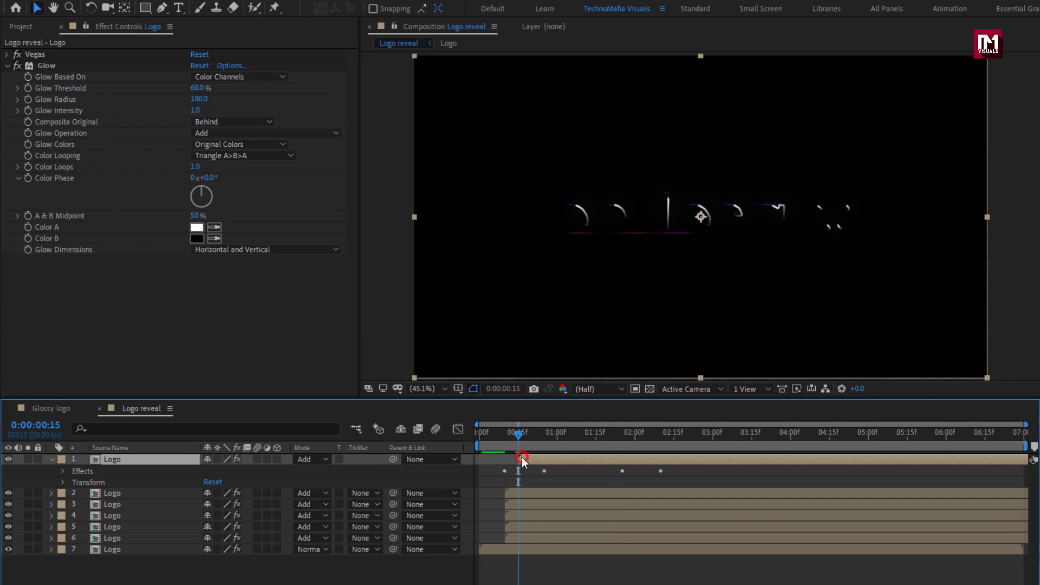
pyautogui.moveTo(523, 440); pyautogui.dragTo(552, 418)
# Duplicate the top pink Logo layer, start the copy at 0:00:01:00 and preview it
pyautogui.hotkey('ctrl', 'd')
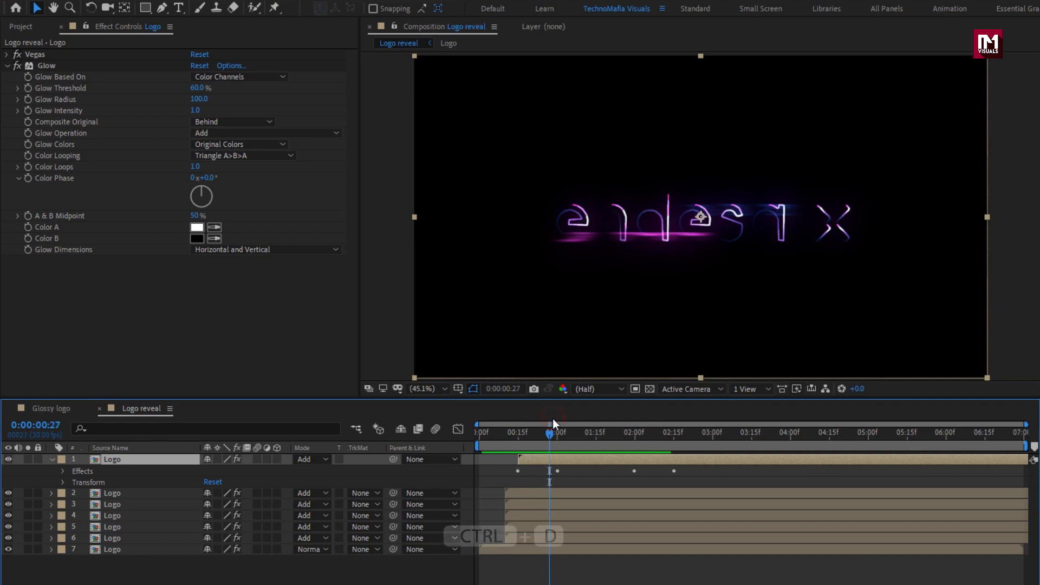
pyautogui.click(51, 459)
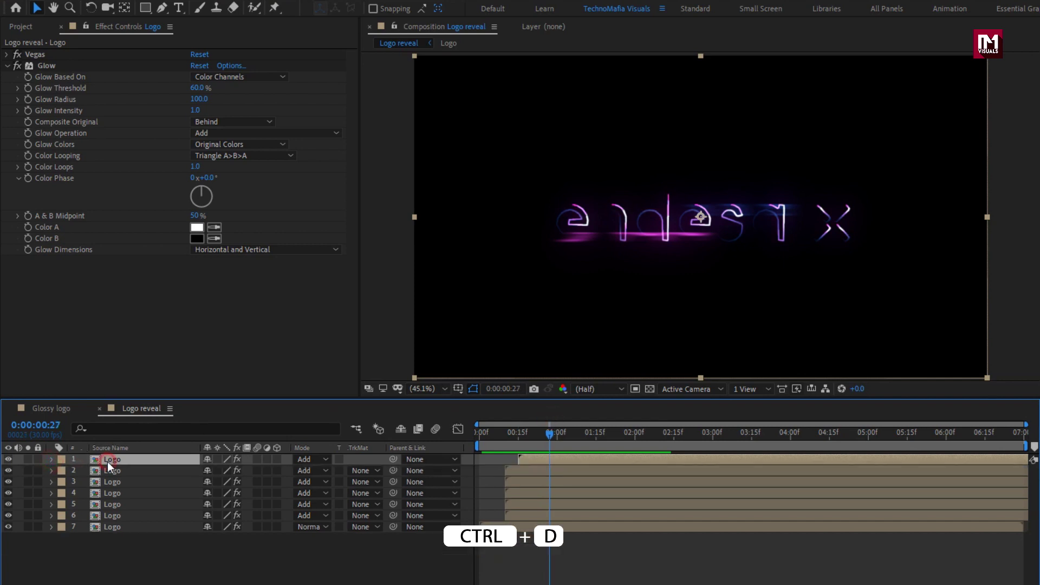
pyautogui.hotkey('ctrl', 'd')
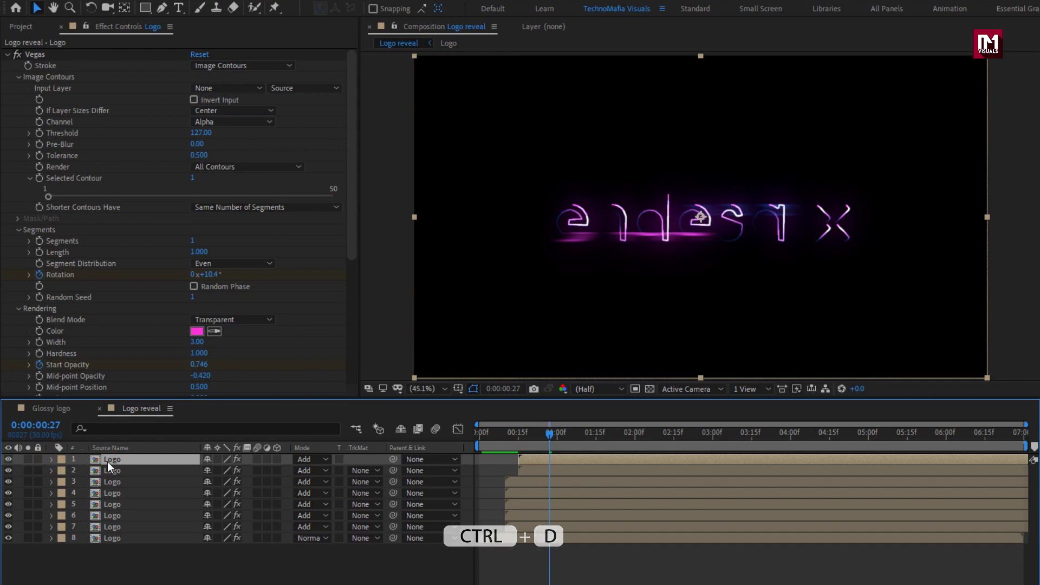
pyautogui.moveTo(551, 434); pyautogui.dragTo(684, 439)
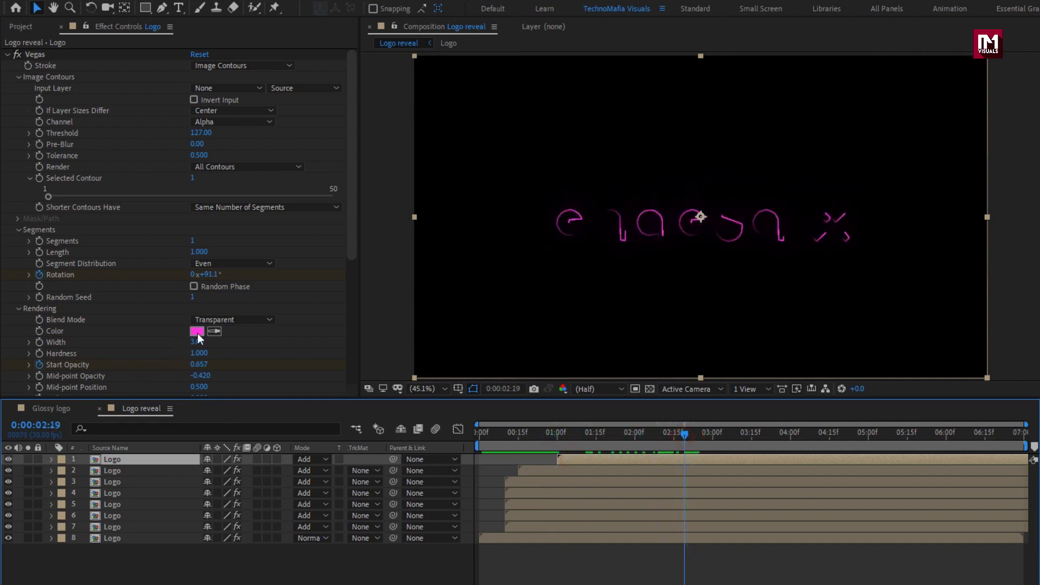
# Change the Vegas color of the newest Logo copy to pale yellow, F8D88B
pyautogui.click(197, 331)
pyautogui.moveTo(316, 386); pyautogui.dragTo(313, 410)
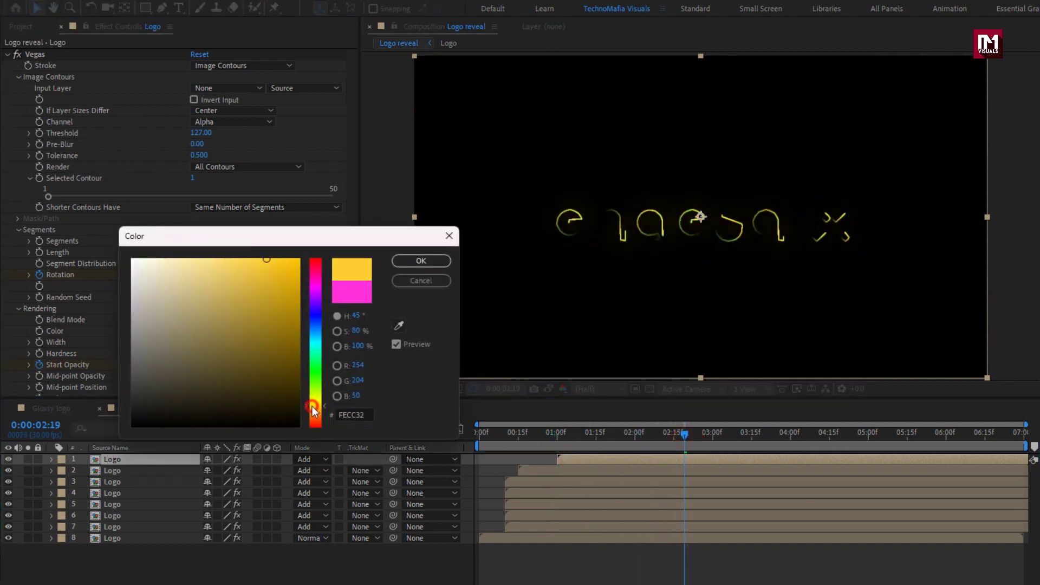
pyautogui.moveTo(176, 274); pyautogui.dragTo(179, 265)
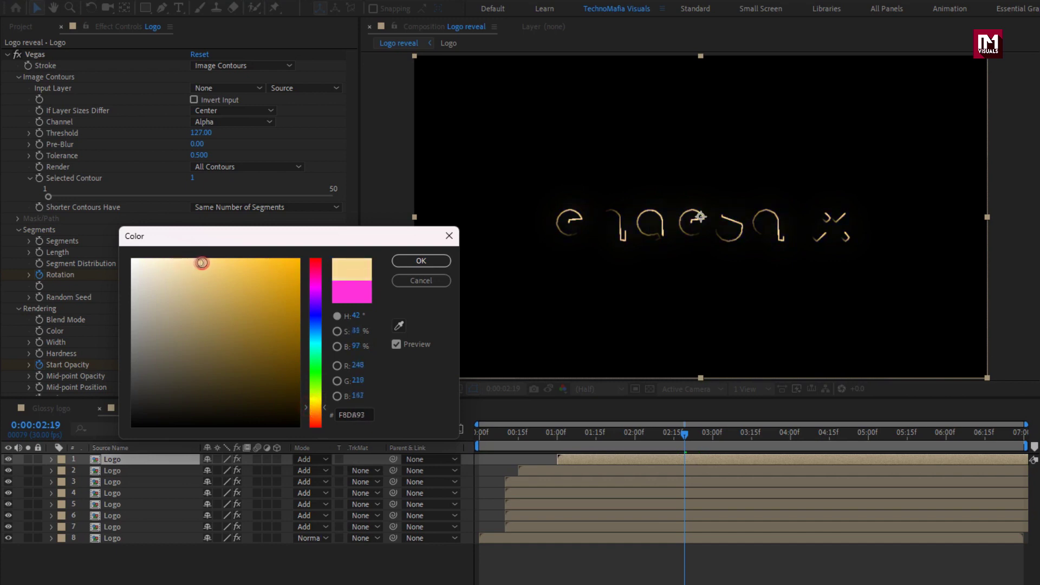
pyautogui.click(406, 262)
# Set the yellow Logo layer's Glow intensity to 0.8
pyautogui.click(9, 55)
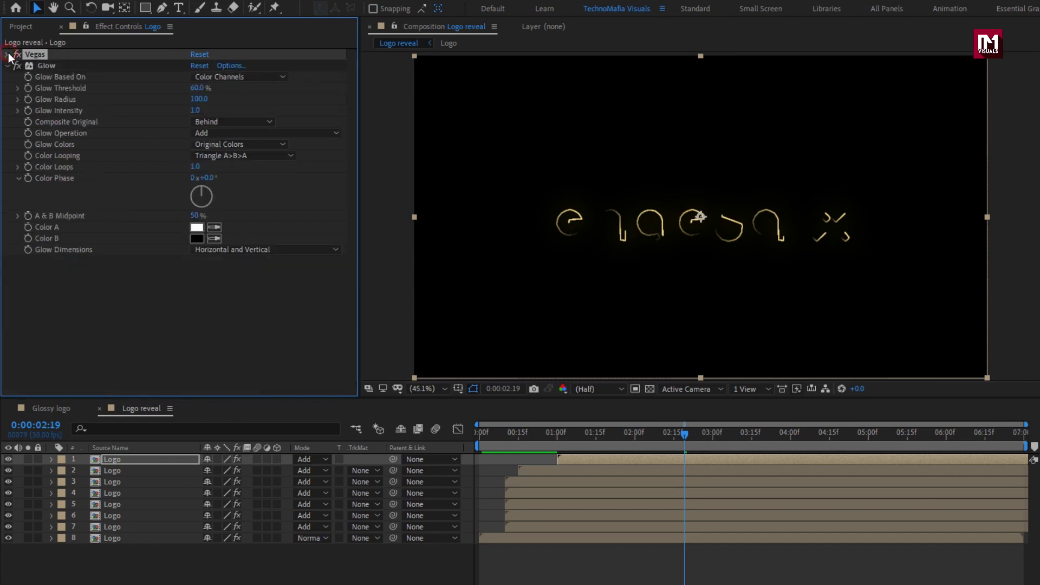
pyautogui.click(195, 110)
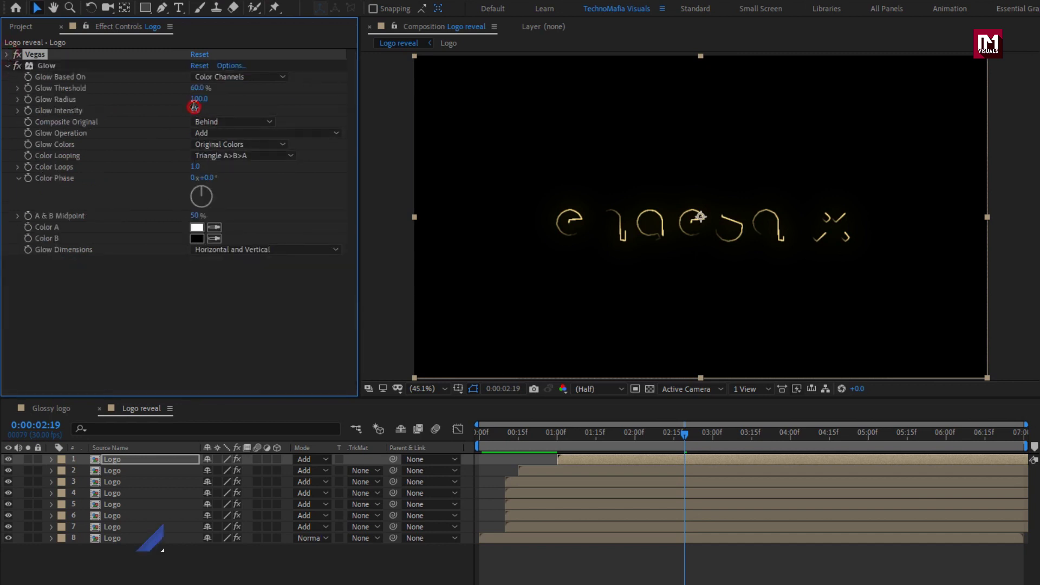
pyautogui.write('0.8')
pyautogui.click(158, 121)
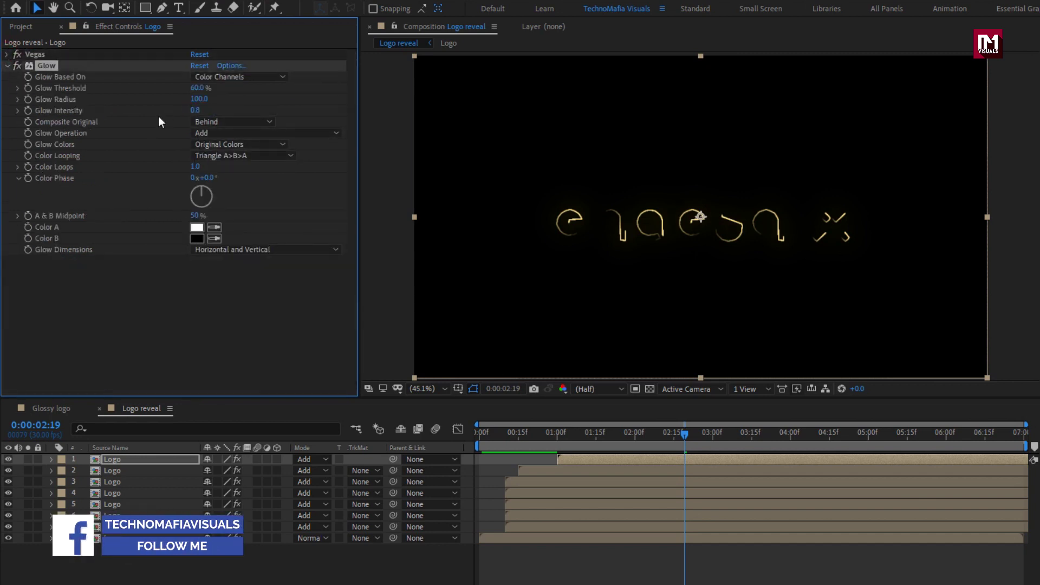
# Duplicate the yellow Logo layer and shift the copy to start at about 0:00:01:10
pyautogui.click(131, 459)
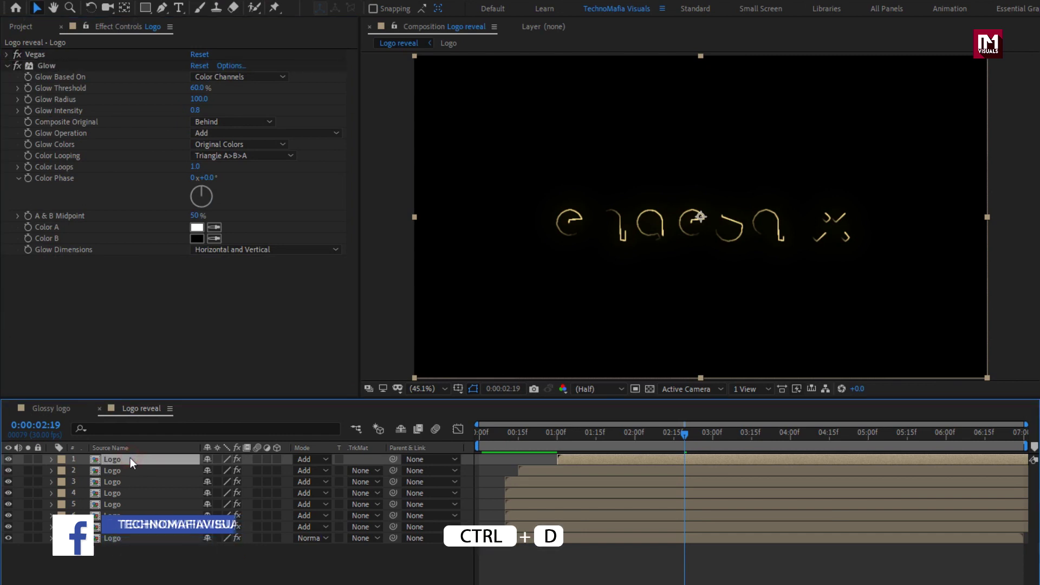
pyautogui.hotkey('ctrl', 'd')
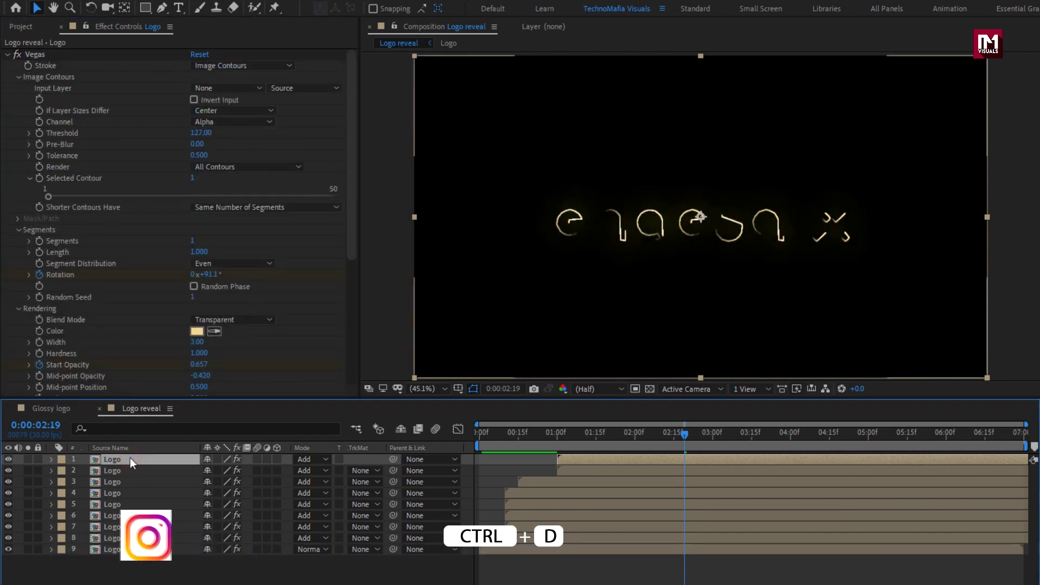
pyautogui.click(570, 431)
pyautogui.moveTo(570, 431); pyautogui.dragTo(632, 436)
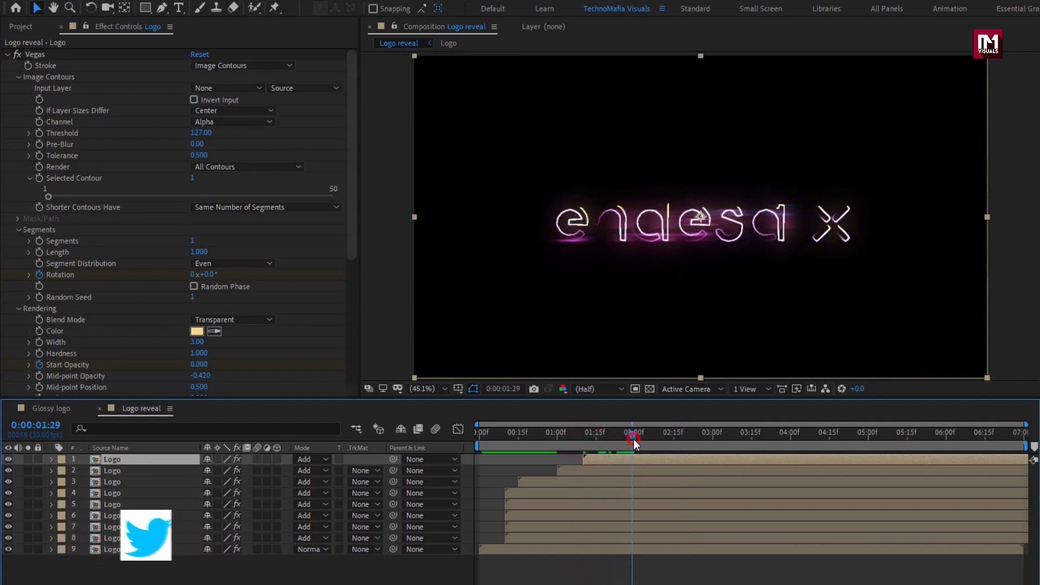
# Change the top Logo copy's Vegas color to white and preview the layered outlines
pyautogui.click(197, 331)
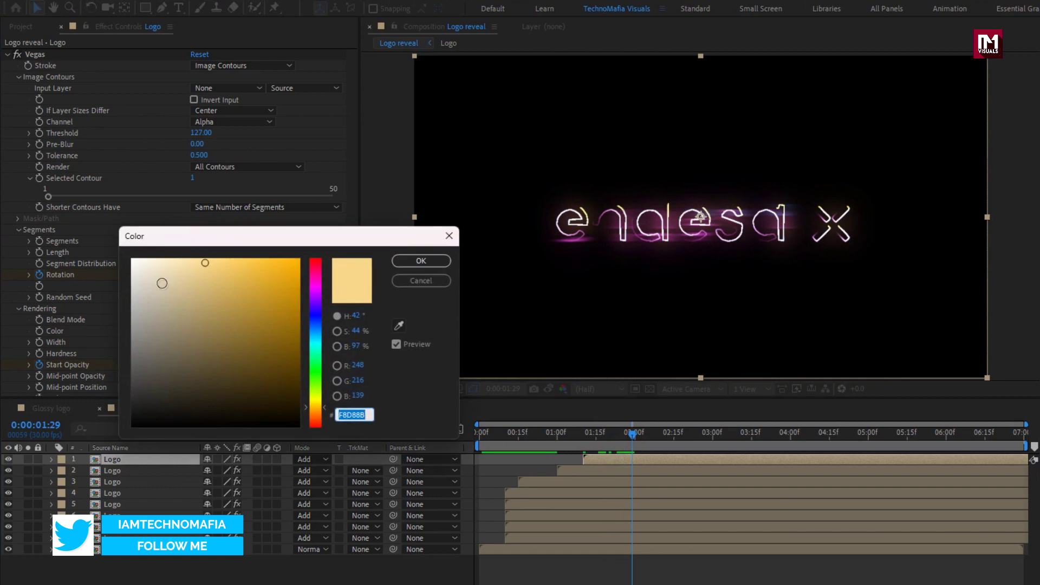
pyautogui.click(419, 264)
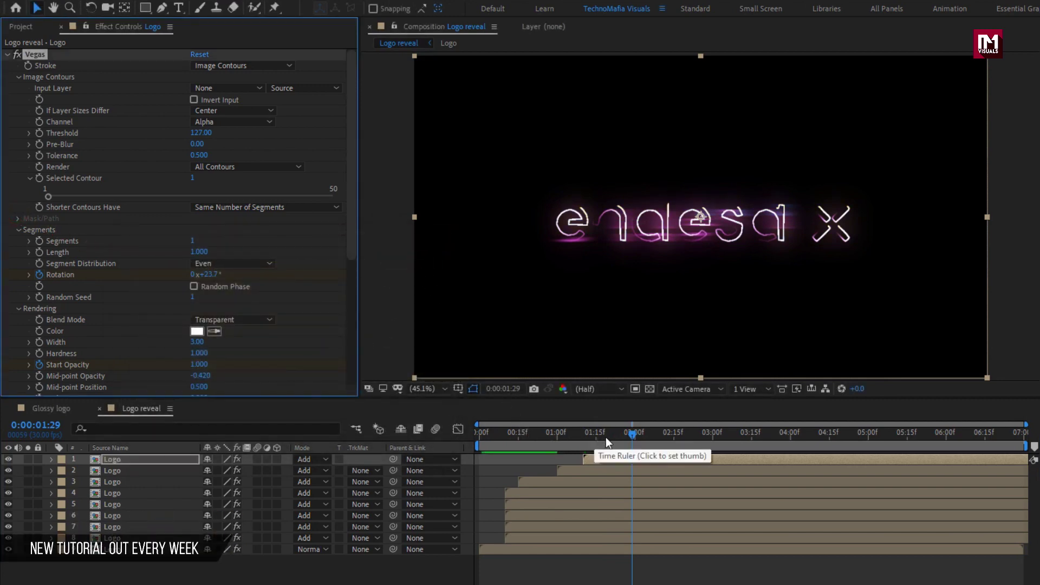
pyautogui.moveTo(606, 437)
pyautogui.mouseDown()
pyautogui.moveTo(472, 434)
pyautogui.moveTo(850, 428)
pyautogui.mouseUp()
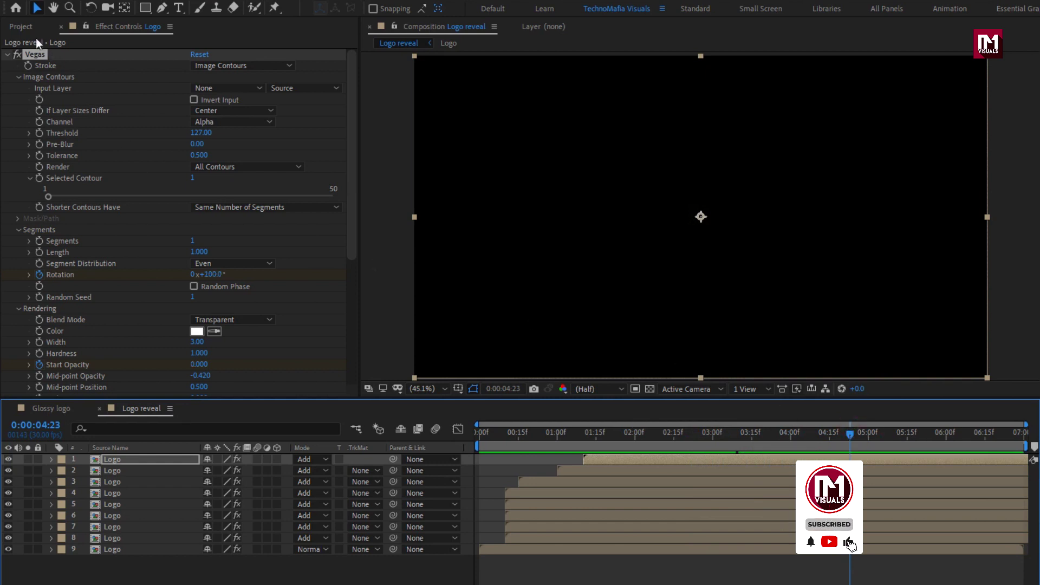
# Add the Glossy logo composition as the top layer and keyframe its Opacity from 0% at 0:00:00:00 to 100% at 0:00:01:00
pyautogui.click(22, 27)
pyautogui.moveTo(36, 159); pyautogui.dragTo(135, 456)
pyautogui.press('t')
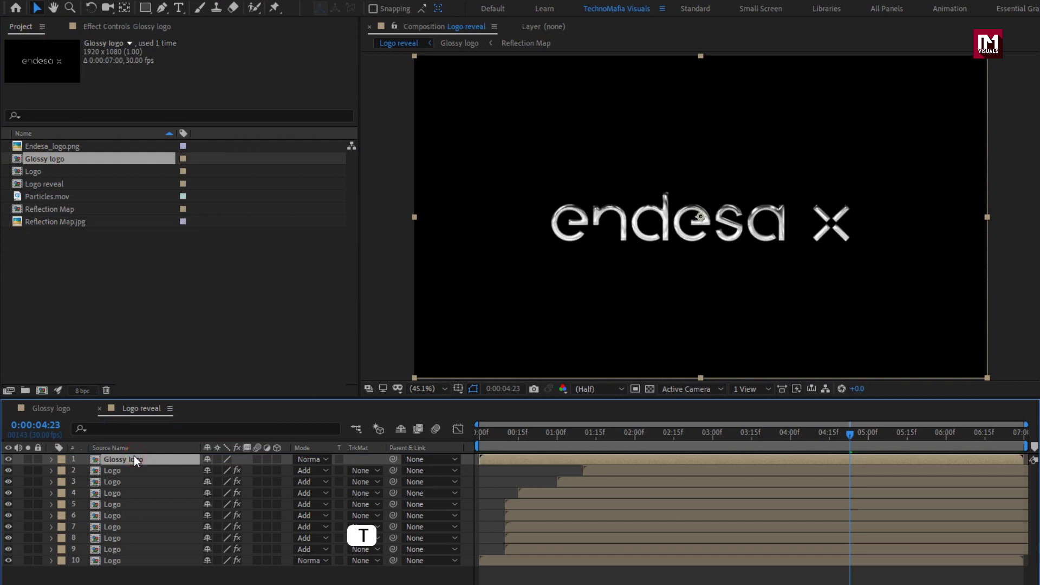
pyautogui.click(557, 438)
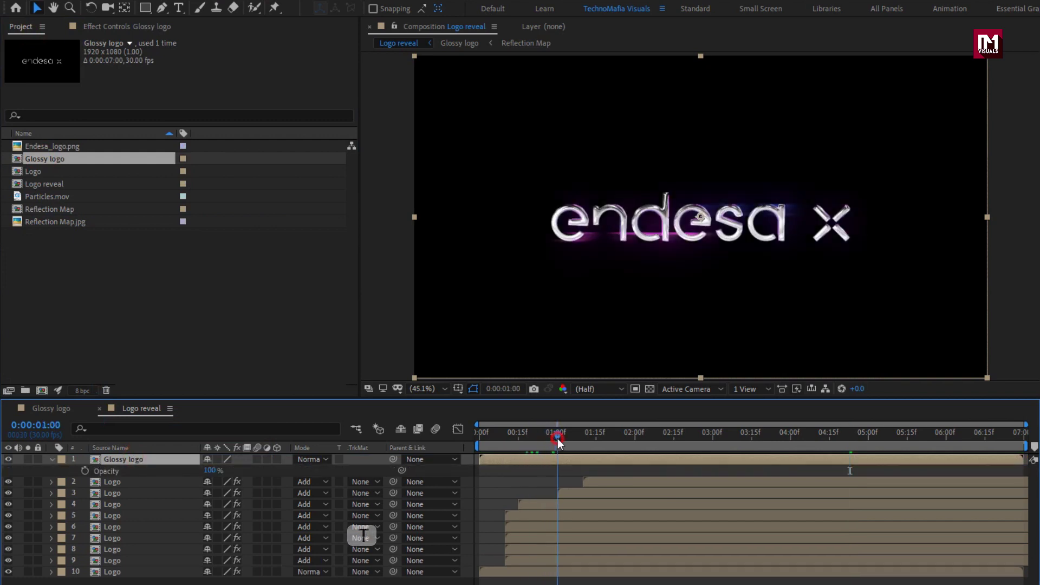
pyautogui.click(86, 470)
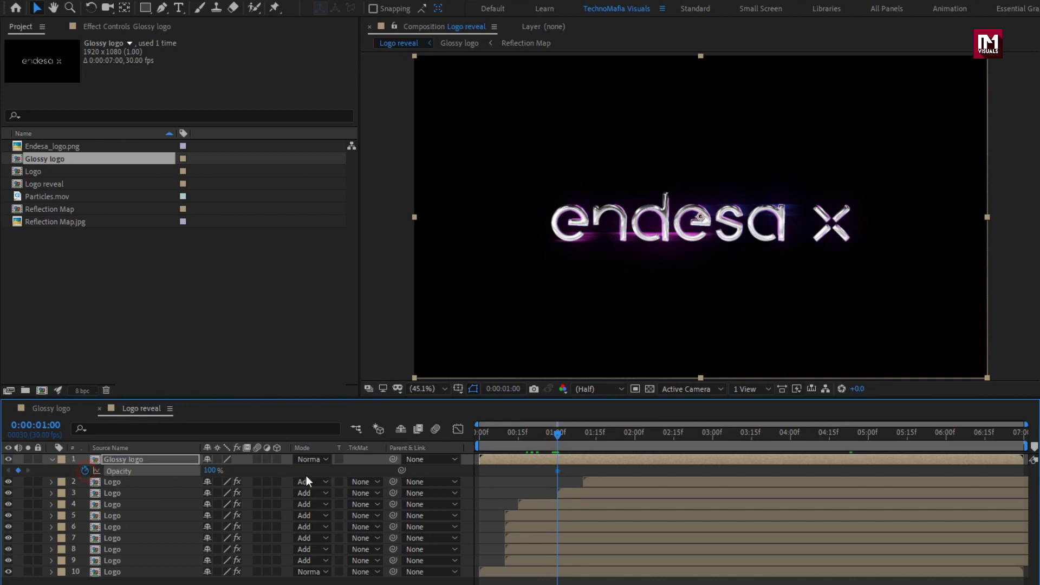
pyautogui.moveTo(210, 473); pyautogui.dragTo(72, 469)
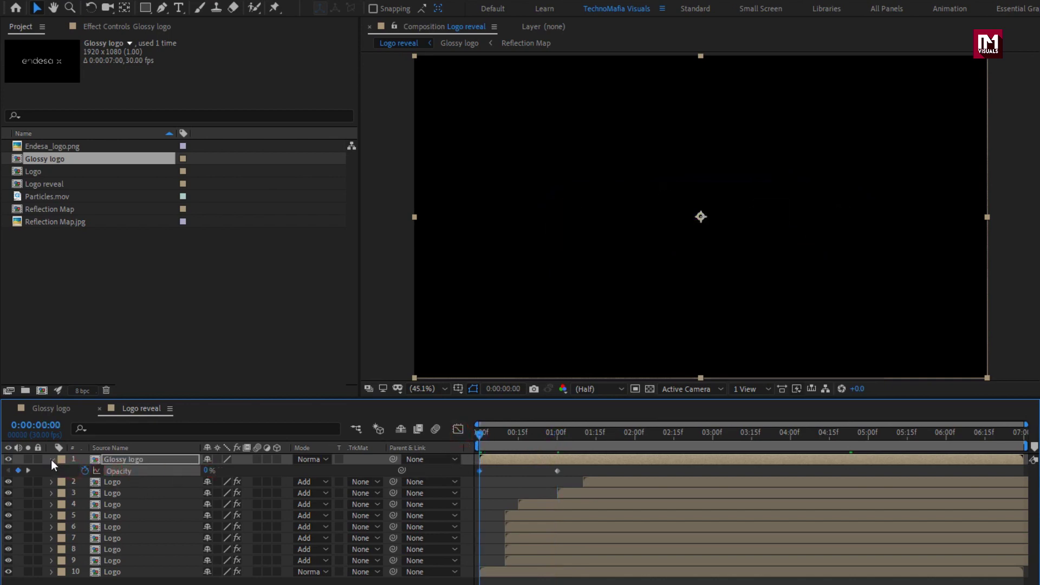
pyautogui.click(51, 459)
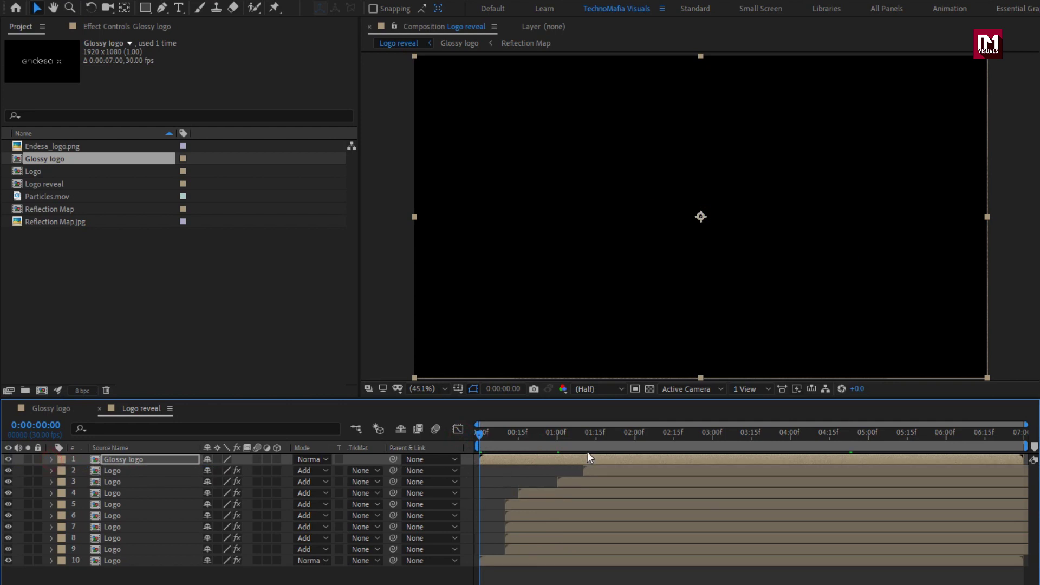
# Shift the Glossy logo layer to start at 0:00:02:00 and preview the fade-in
pyautogui.moveTo(624, 442)
pyautogui.mouseDown()
pyautogui.moveTo(674, 437)
pyautogui.moveTo(635, 438)
pyautogui.mouseUp()
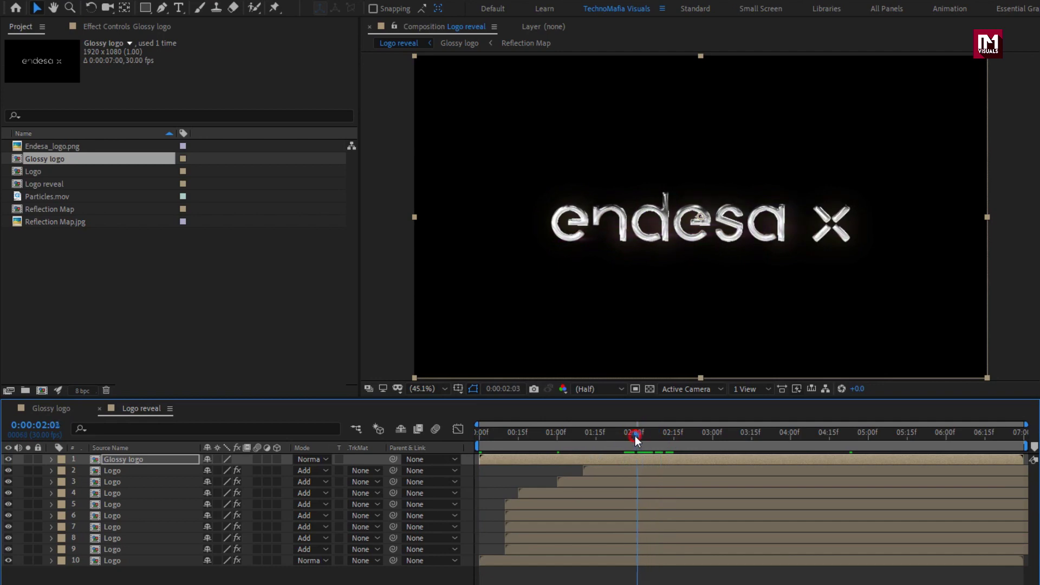
pyautogui.click(530, 460)
pyautogui.moveTo(530, 460); pyautogui.dragTo(759, 433)
# Pre-compose all layers of Logo reveal into a new composition named Outline, moving all attributes into it
pyautogui.moveTo(158, 583); pyautogui.dragTo(124, 461)
pyautogui.rightClick(125, 460)
pyautogui.click(149, 408)
pyautogui.write('Outline')
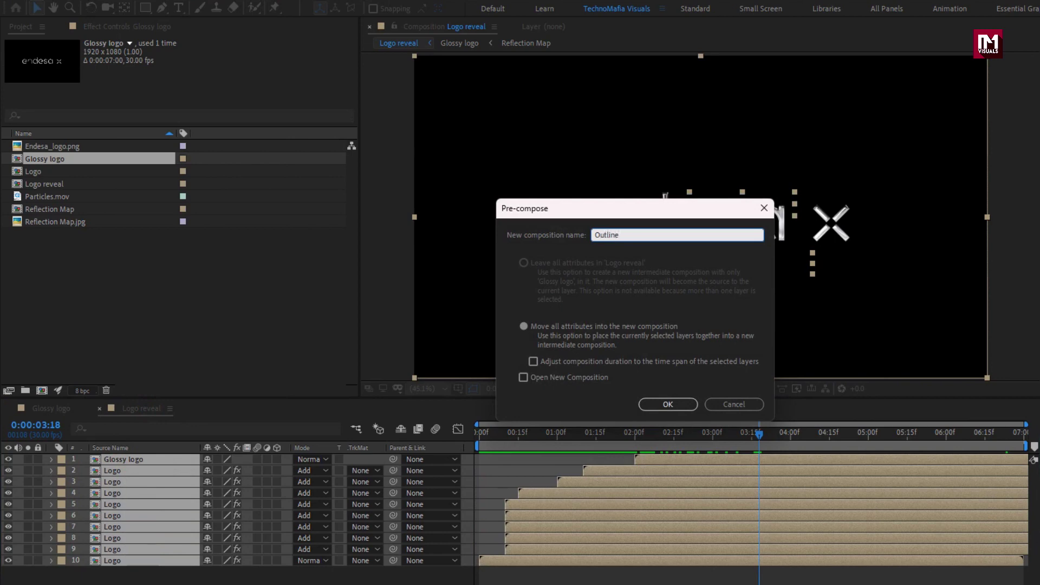
pyautogui.click(654, 403)
# Shift the Outline layer to start at about 0:00:00:10 and duplicate it
pyautogui.moveTo(492, 438); pyautogui.dragTo(677, 439)
pyautogui.hotkey('ctrl', 'd')
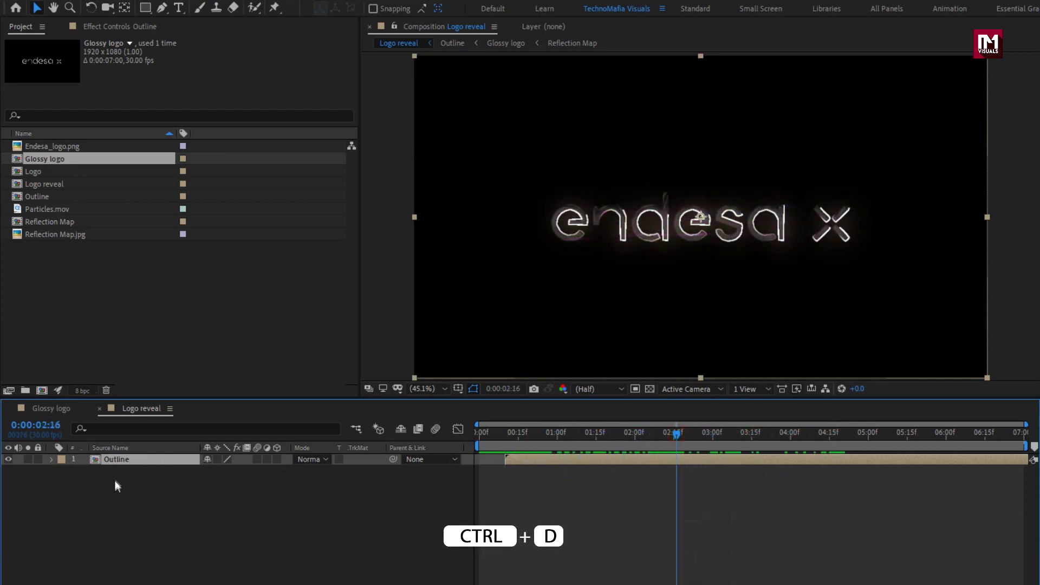
pyautogui.hotkey('ctrl', 'd')
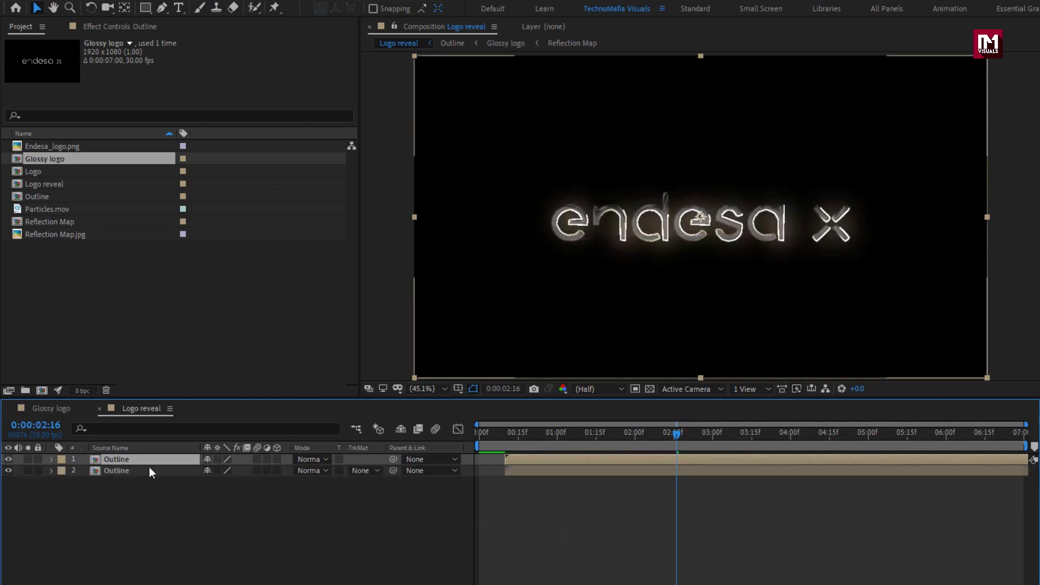
# Set the top Outline copy's blending mode to Add and apply Fast Box Blur with a blur radius of 25
pyautogui.click(303, 459)
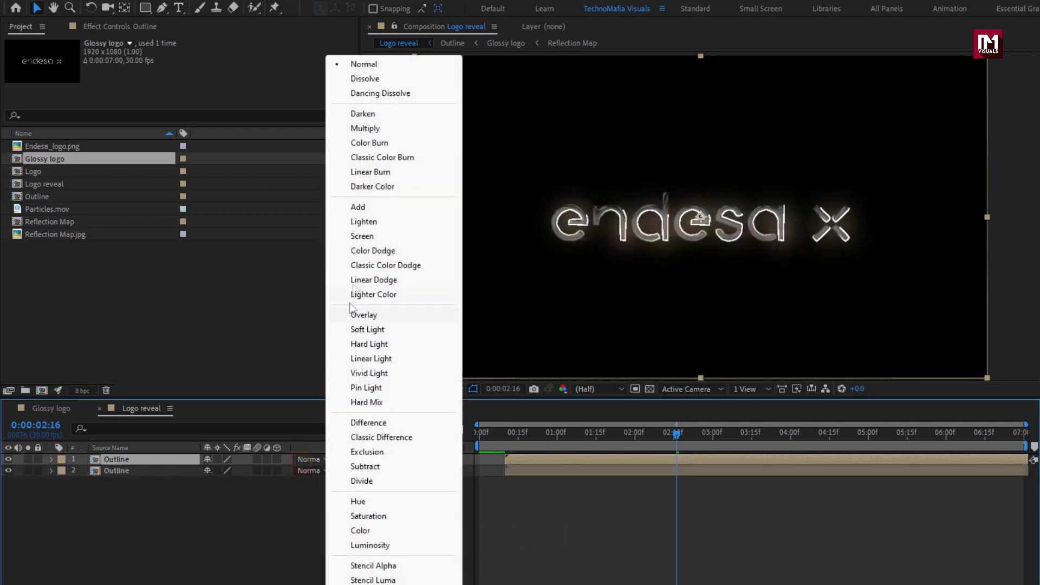
pyautogui.click(362, 206)
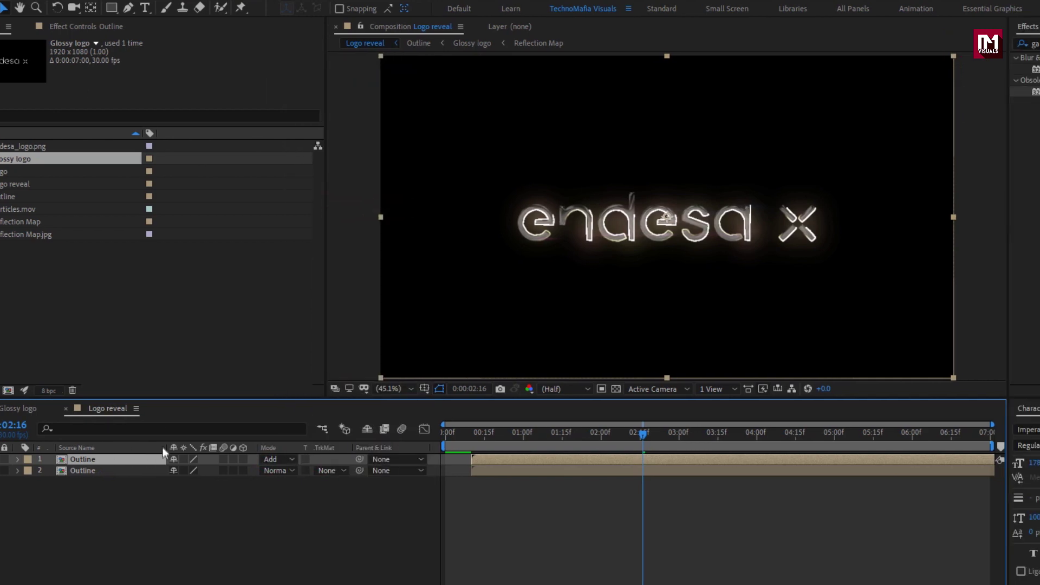
pyautogui.click(851, 47)
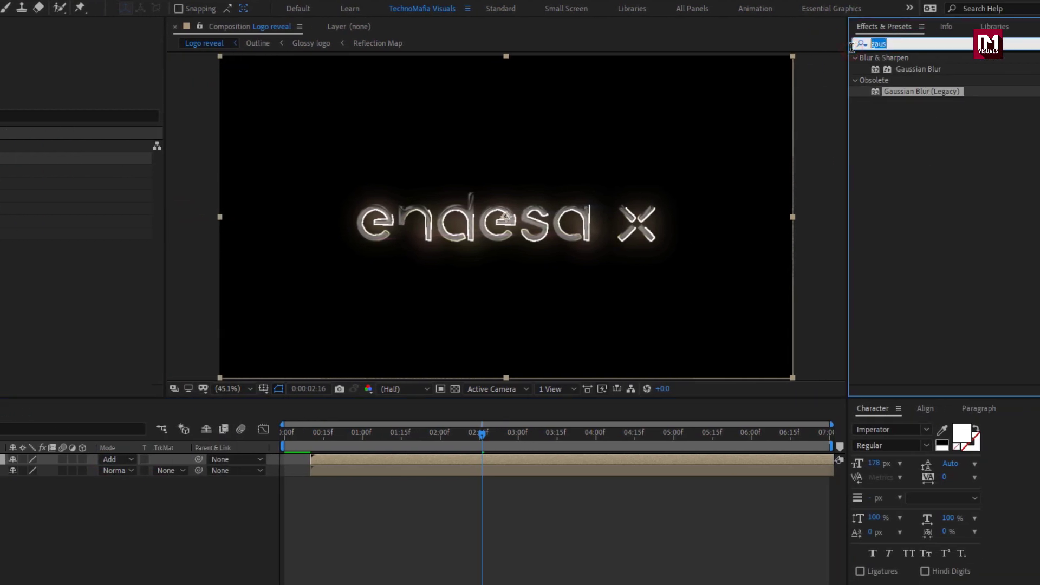
pyautogui.press('BackSpace')
pyautogui.write('fast b')
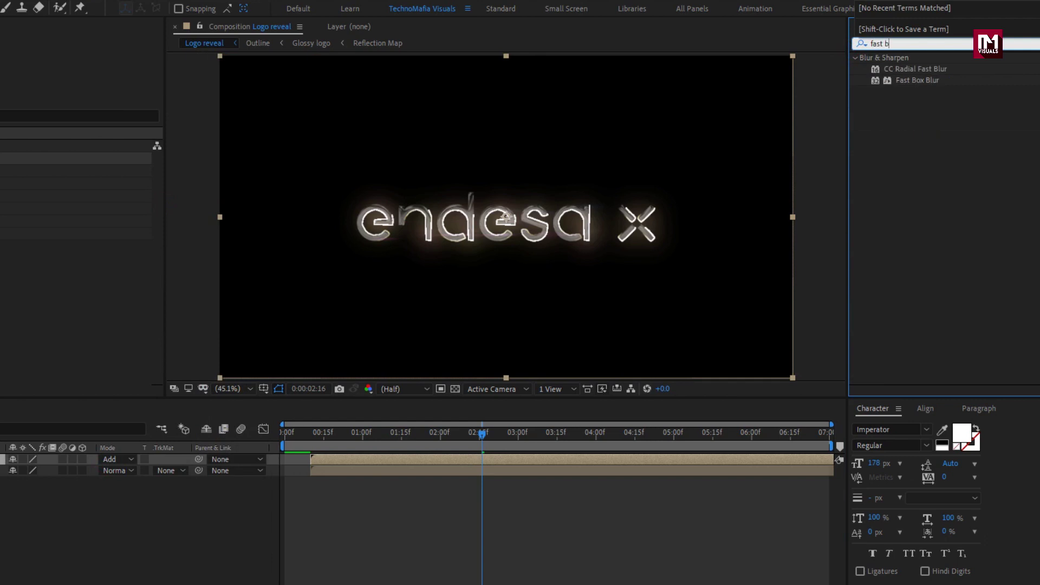
pyautogui.doubleClick(908, 80)
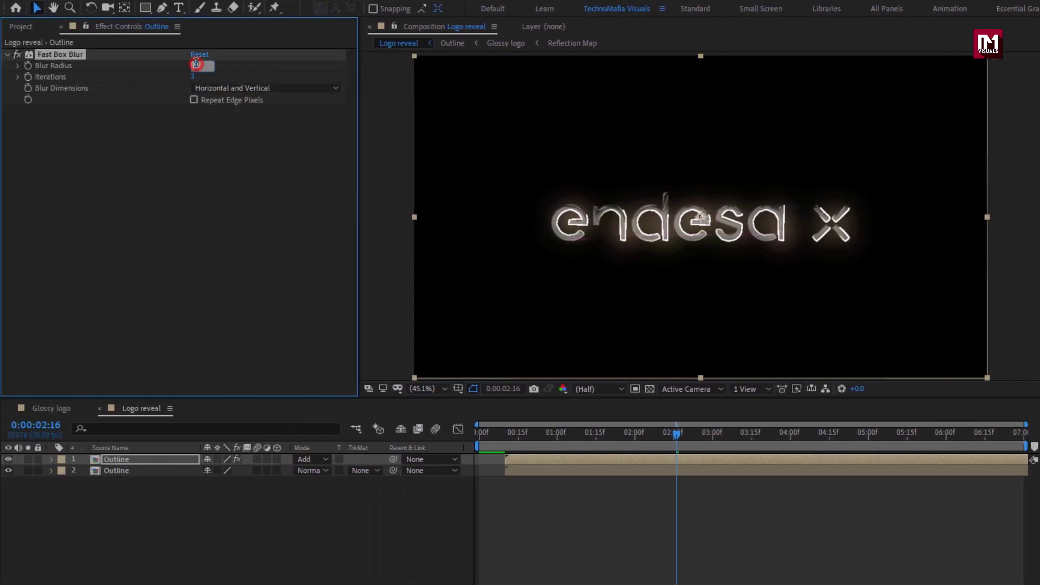
pyautogui.write('25')
pyautogui.press('Return')
# Set an Opacity keyframe of 70% on the blurred Outline layer at 0:00:01:20
pyautogui.press('t')
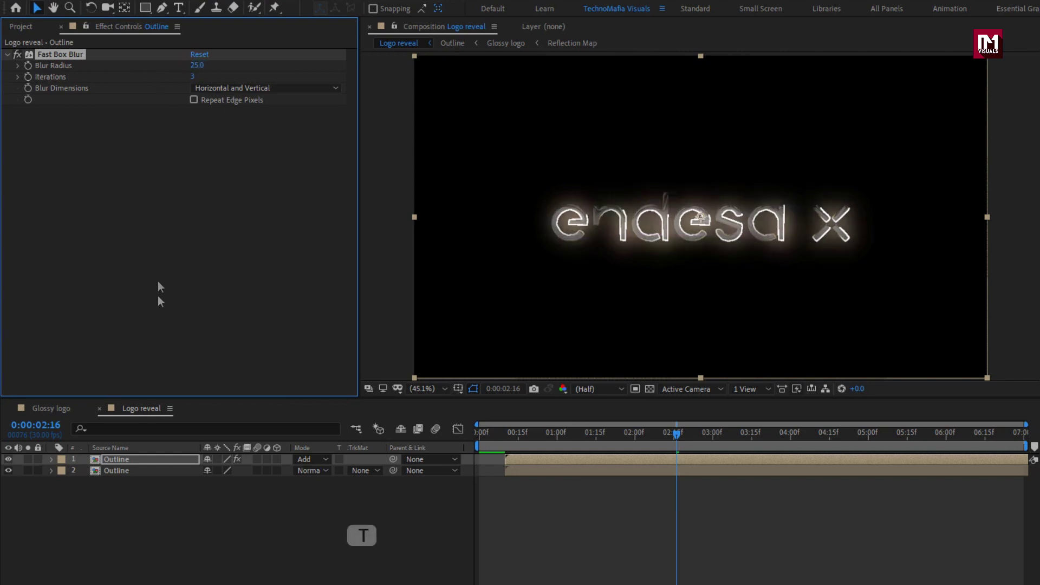
pyautogui.click(124, 460)
pyautogui.press('t')
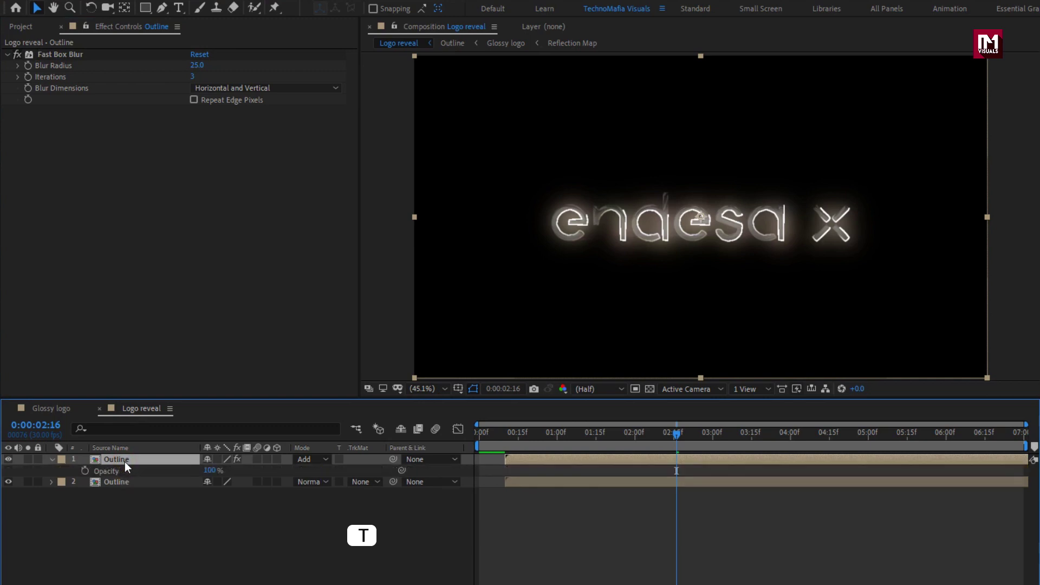
pyautogui.click(594, 433)
pyautogui.moveTo(595, 434)
pyautogui.mouseDown()
pyautogui.moveTo(577, 434)
pyautogui.moveTo(609, 435)
pyautogui.mouseUp()
pyautogui.click(85, 470)
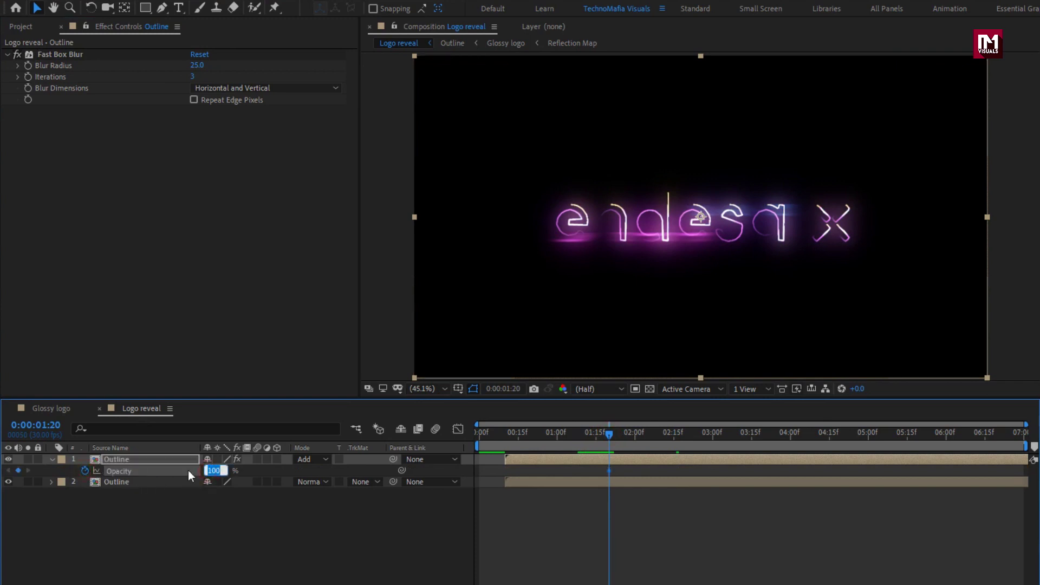
pyautogui.write('70')
pyautogui.press('Return')
# Set an Opacity keyframe of 0% on the blurred Outline layer at 0:00:02:20 and check the fade
pyautogui.moveTo(669, 434); pyautogui.dragTo(688, 436)
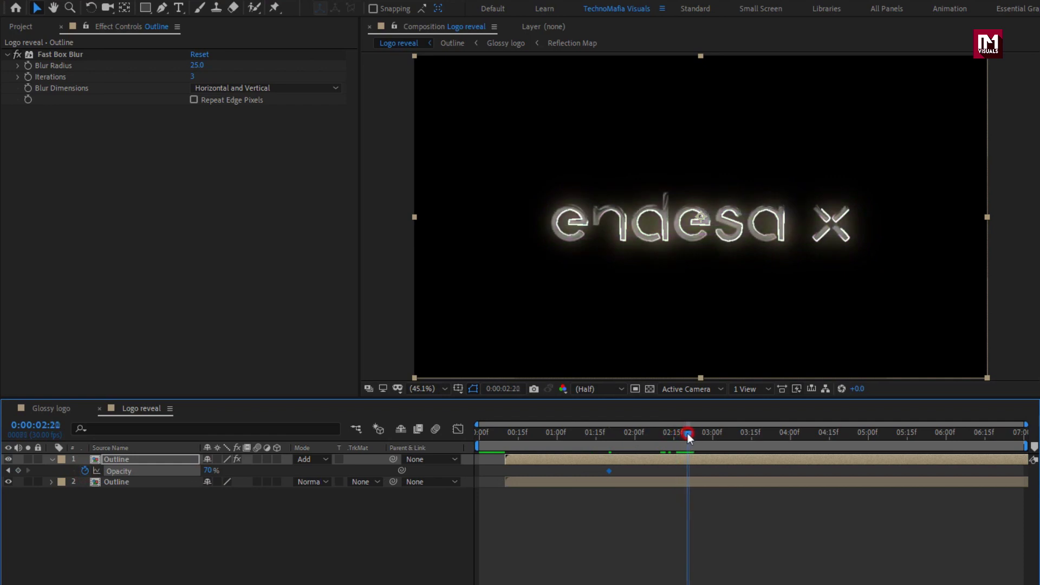
pyautogui.click(209, 470)
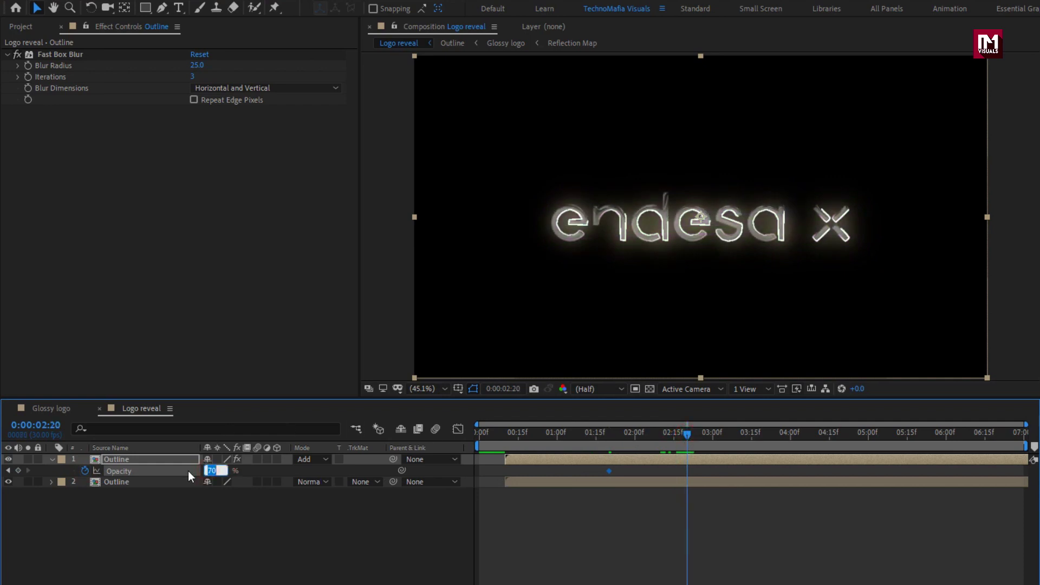
pyautogui.write('0')
pyautogui.press('Return')
pyautogui.moveTo(531, 433); pyautogui.dragTo(647, 420)
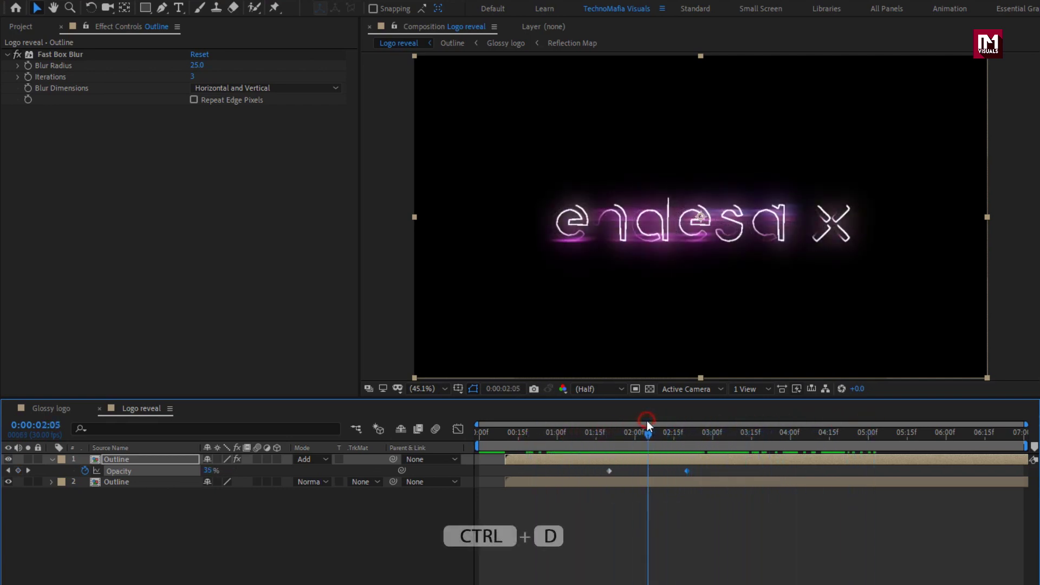
pyautogui.click(52, 458)
# Duplicate the blurred Outline layer and set the copy's Fast Box Blur to radius 17 with Vertical blur dimensions
pyautogui.click(134, 461)
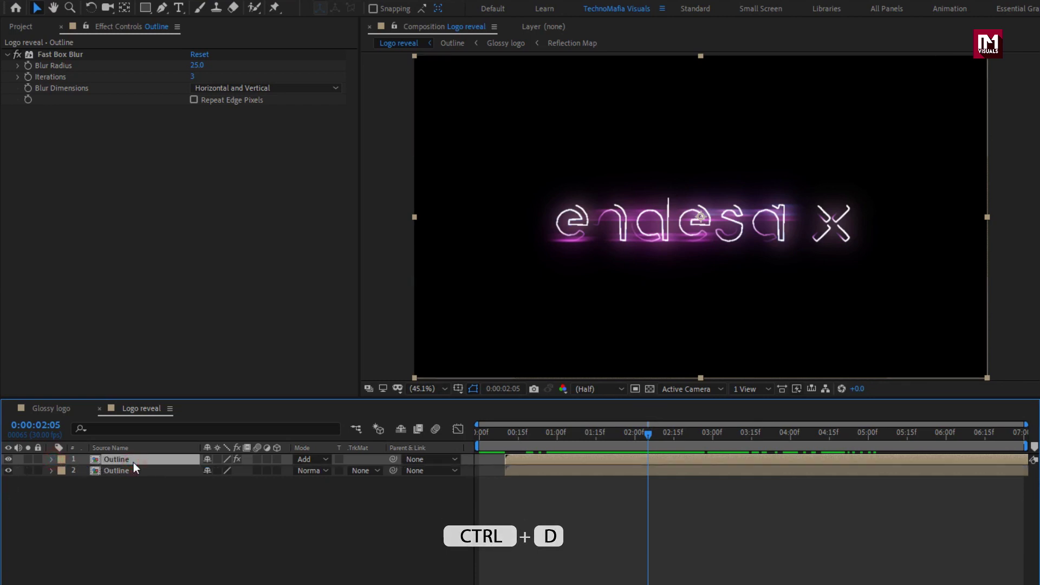
pyautogui.hotkey('ctrl', 'd')
pyautogui.click(196, 66)
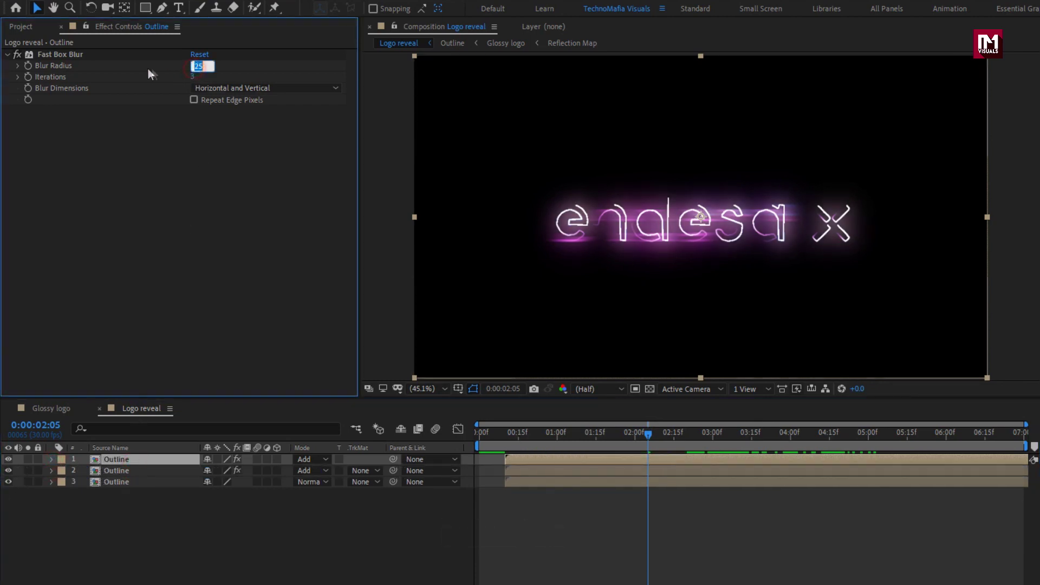
pyautogui.write('17')
pyautogui.click(146, 68)
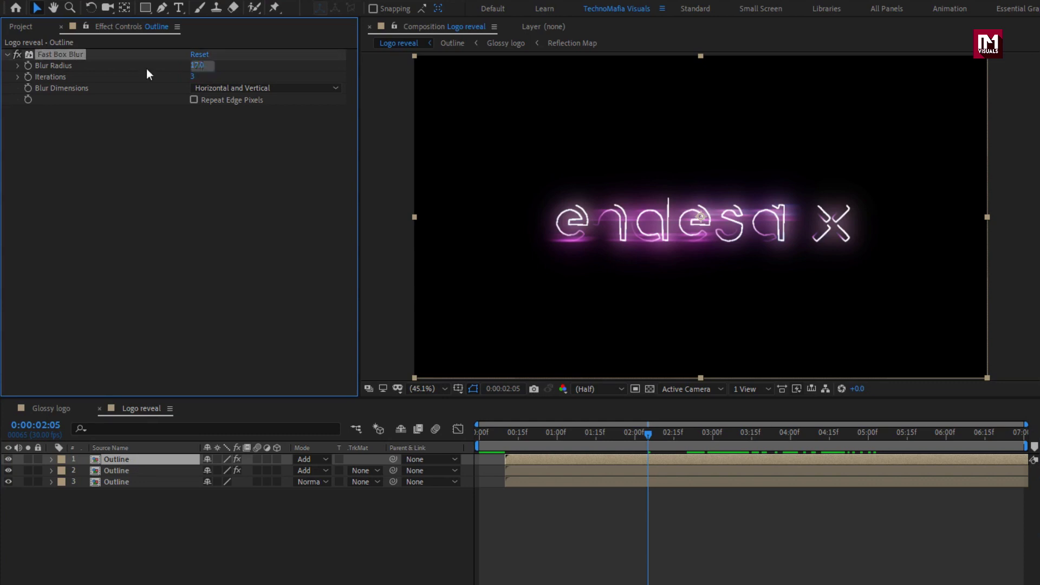
pyautogui.click(221, 89)
pyautogui.click(232, 131)
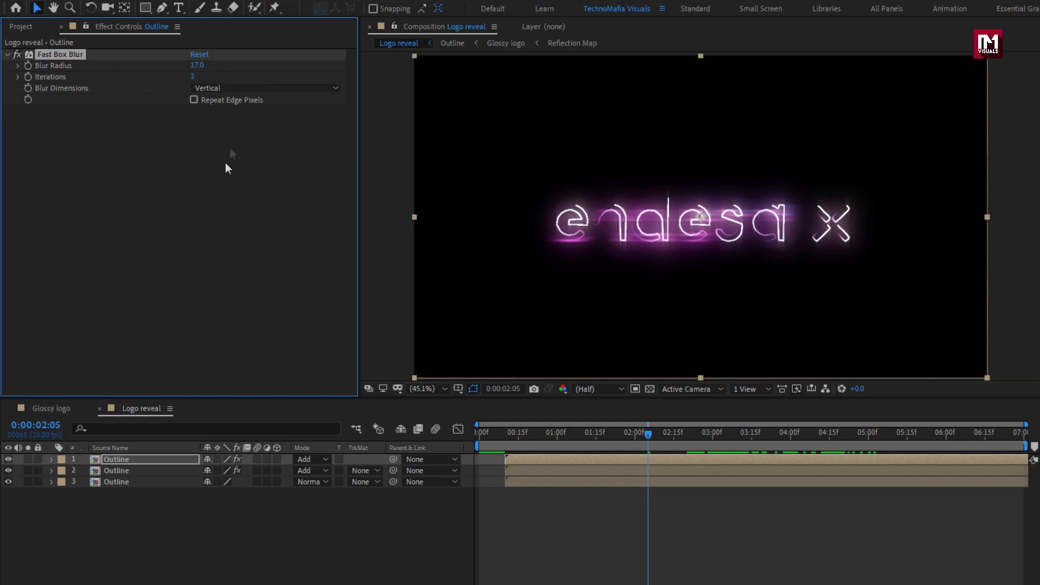
# Set the top Outline copy's blending mode to Normal and make all three Outline layers 3D
pyautogui.click(307, 459)
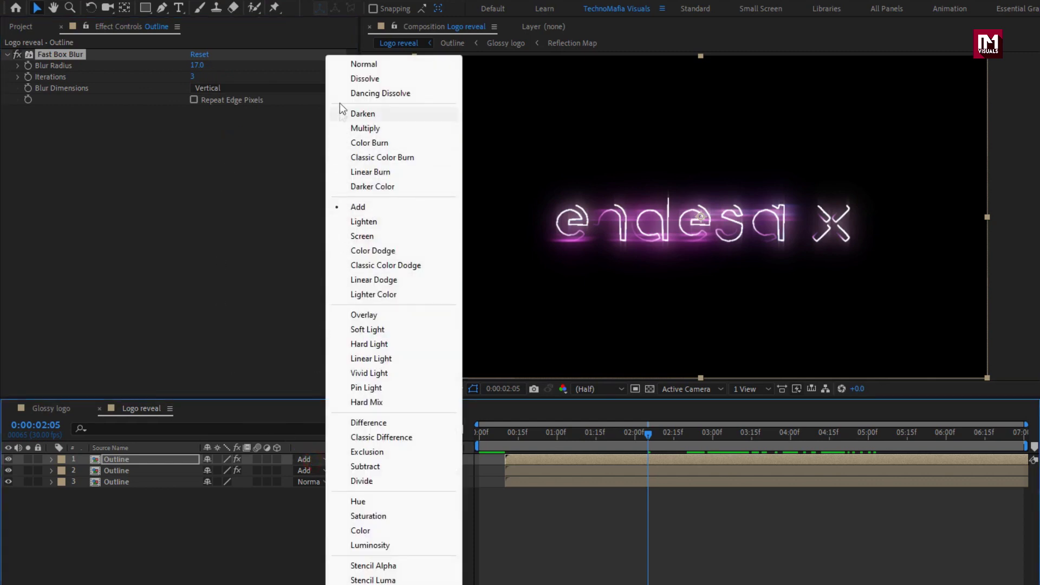
pyautogui.click(363, 63)
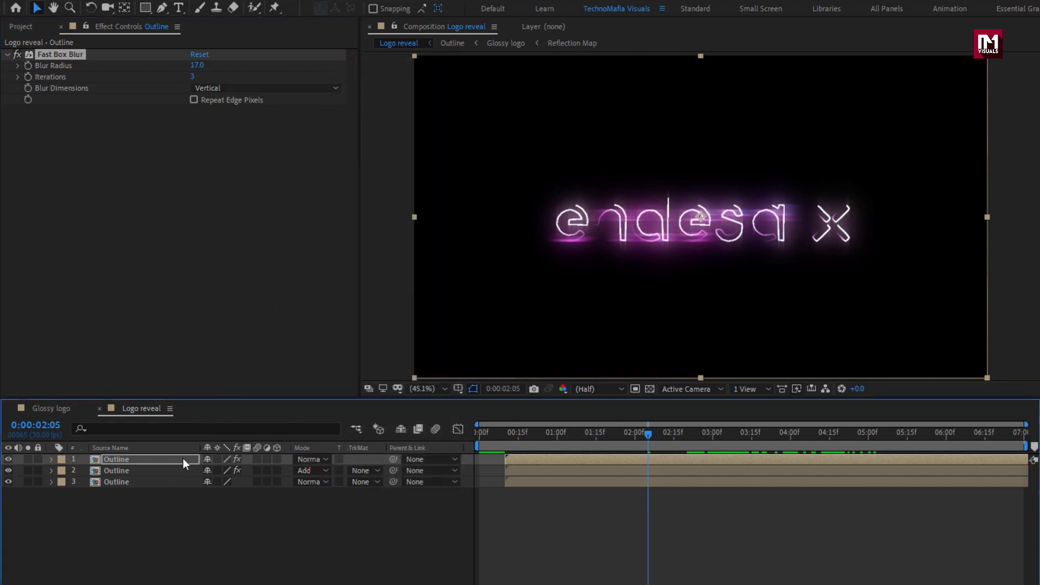
pyautogui.click(276, 459)
pyautogui.moveTo(278, 470); pyautogui.dragTo(277, 481)
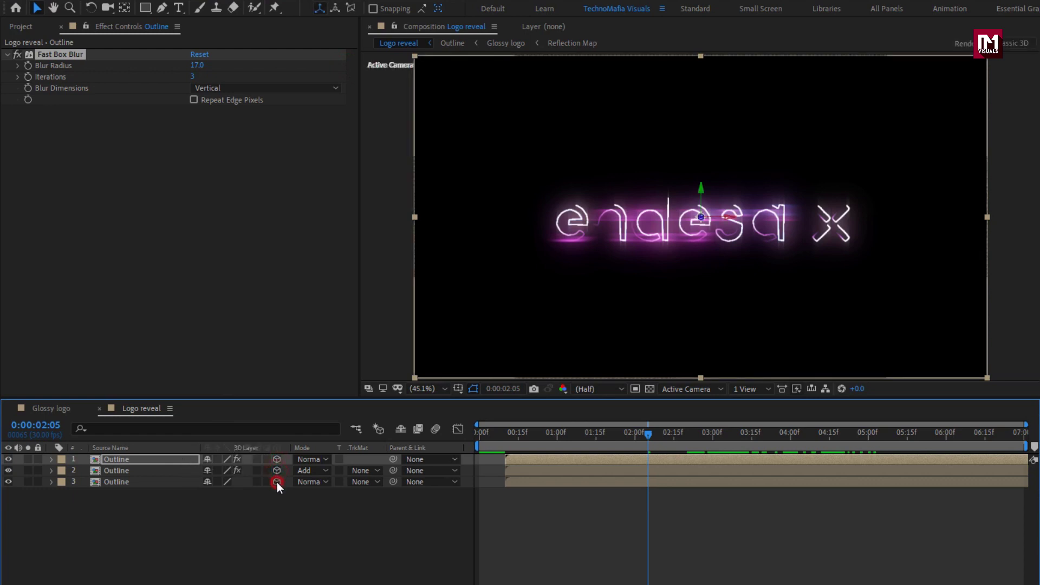
# Move the top Outline copy down to a Y position of about 784 and flip it with an X orientation of 180°
pyautogui.click(137, 459)
pyautogui.press('p')
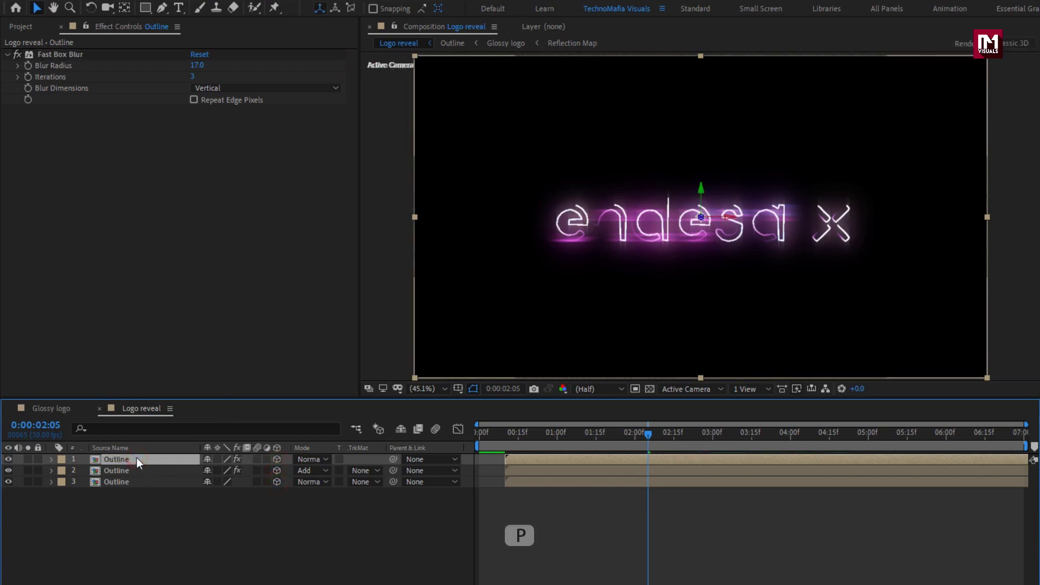
pyautogui.moveTo(232, 470); pyautogui.dragTo(393, 469)
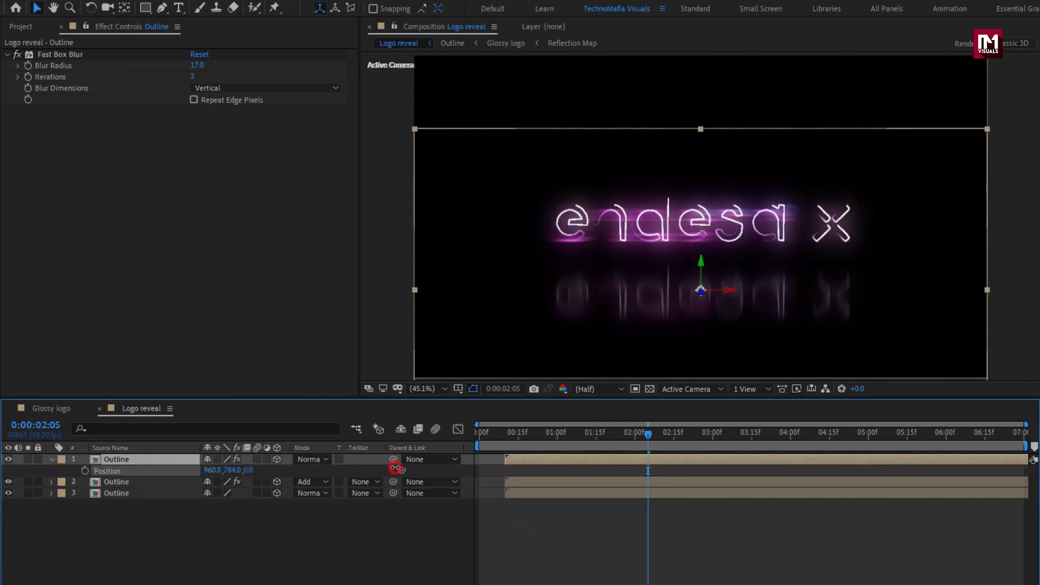
pyautogui.click(148, 458)
pyautogui.press('r')
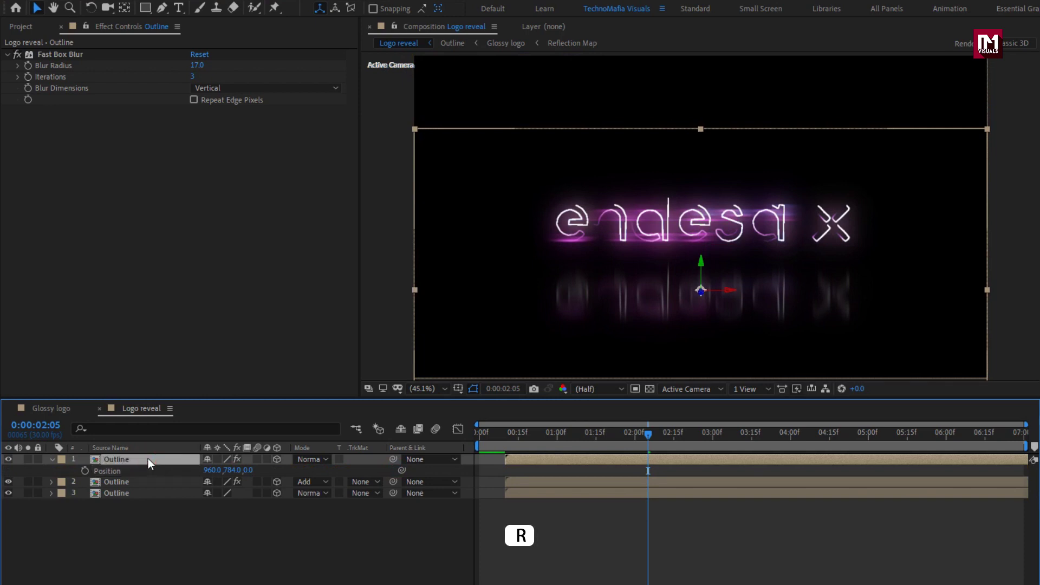
pyautogui.click(208, 470)
pyautogui.write('180')
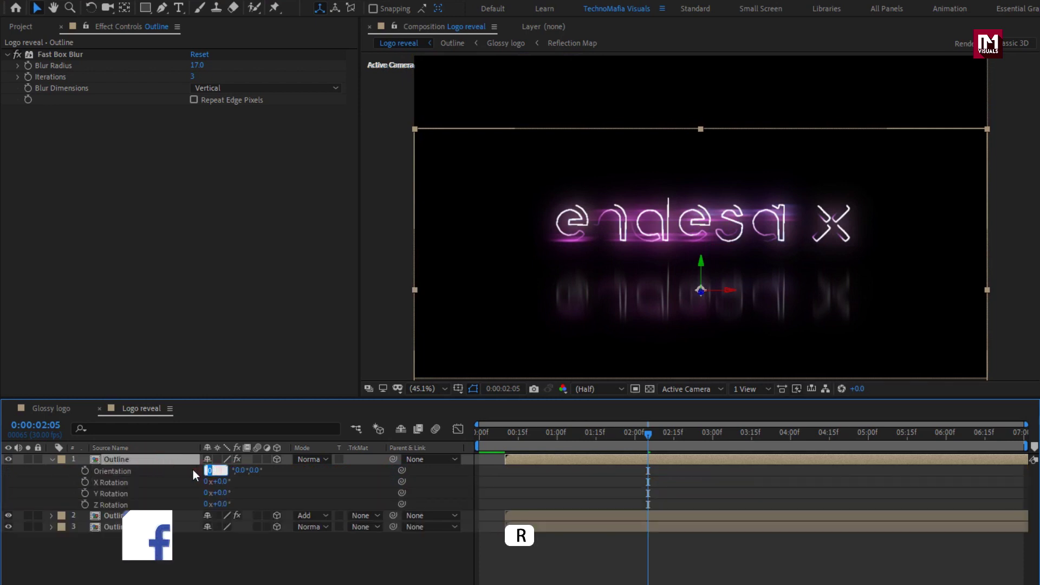
pyautogui.press('Return')
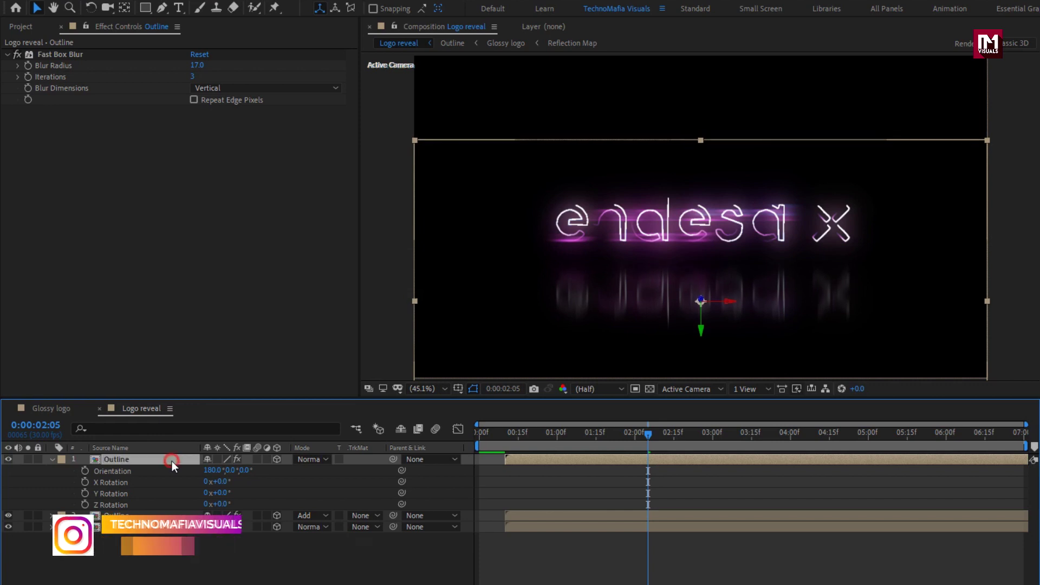
# Move the reflection layer's first Opacity keyframe to 0:00:01:09 and set its value to 50%
pyautogui.press('t')
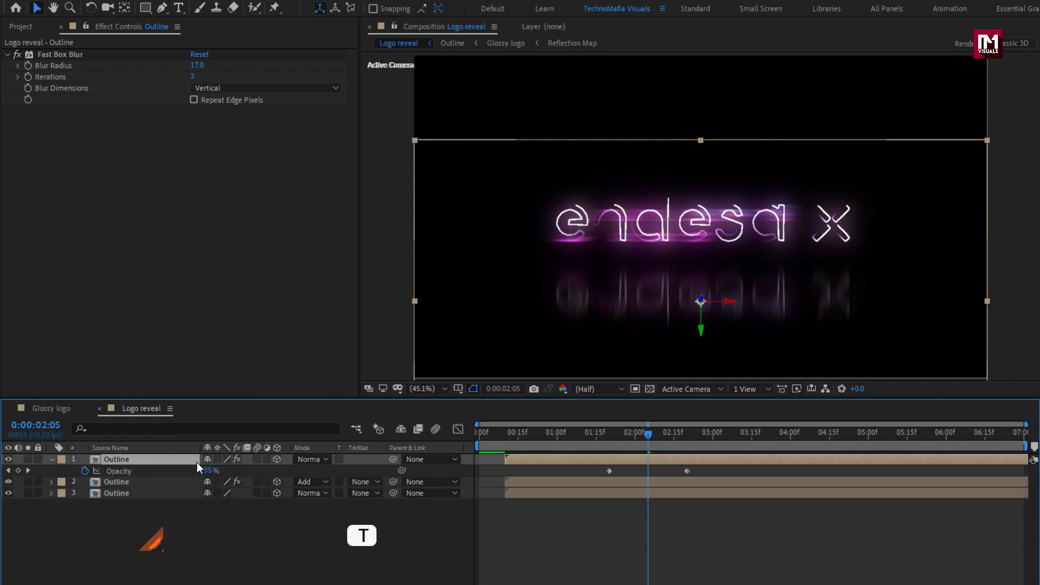
pyautogui.click(604, 434)
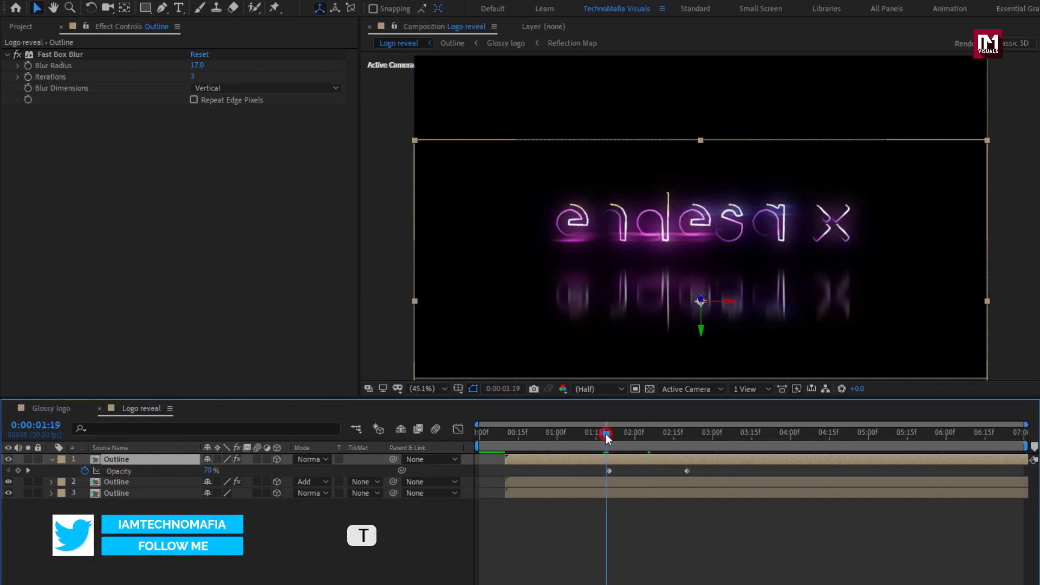
pyautogui.moveTo(606, 437); pyautogui.dragTo(582, 437)
pyautogui.click(606, 471)
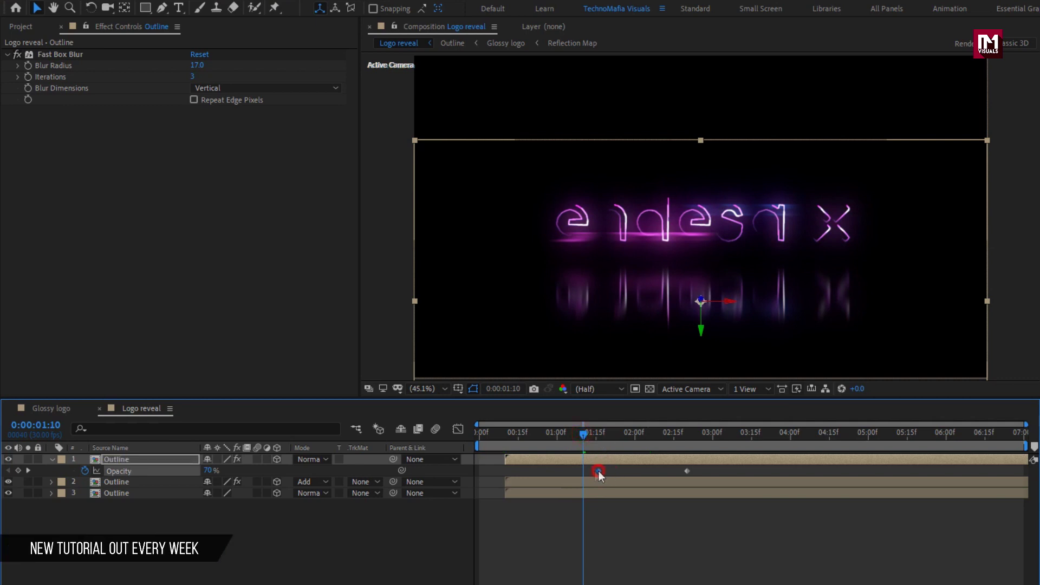
pyautogui.moveTo(583, 475); pyautogui.dragTo(580, 474)
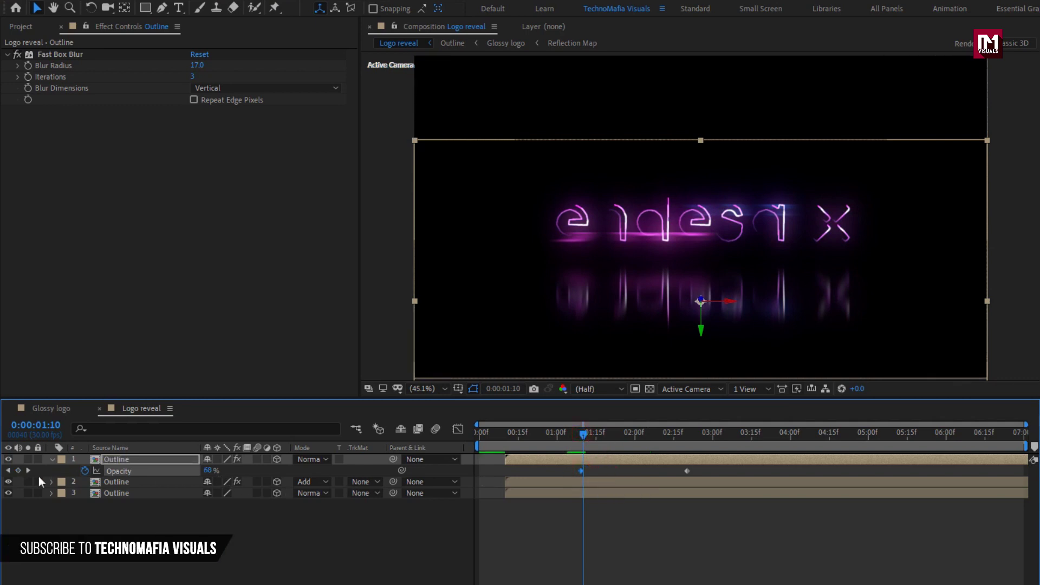
pyautogui.click(8, 470)
pyautogui.click(208, 470)
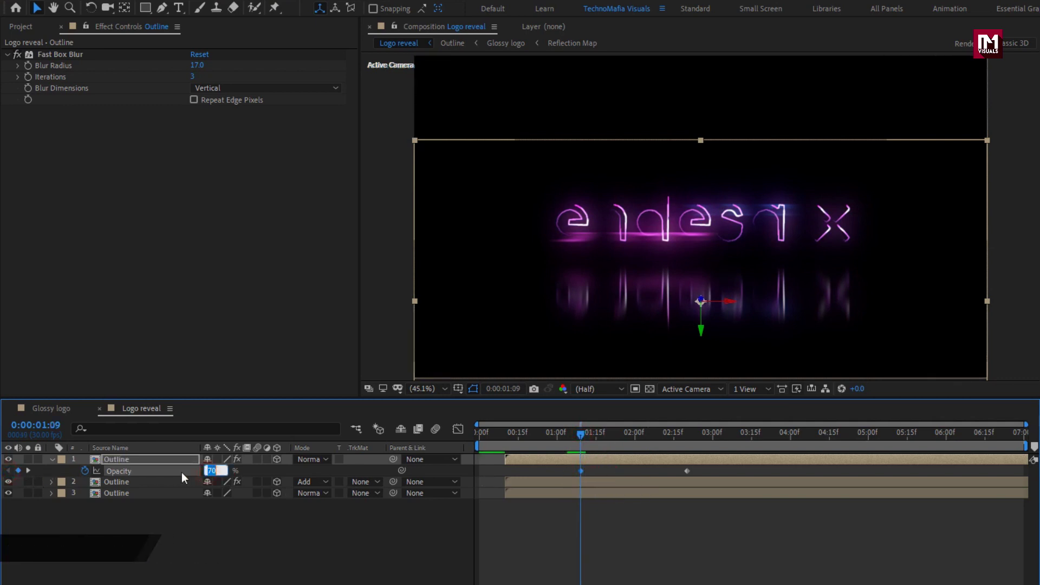
pyautogui.write('50')
pyautogui.press('Return')
# Delete the reflection layer's Opacity keyframe at 0:00:02:20 and set a 20% keyframe at 0:00:04:15
pyautogui.moveTo(713, 433); pyautogui.dragTo(830, 435)
pyautogui.click(687, 470)
pyautogui.press('Delete')
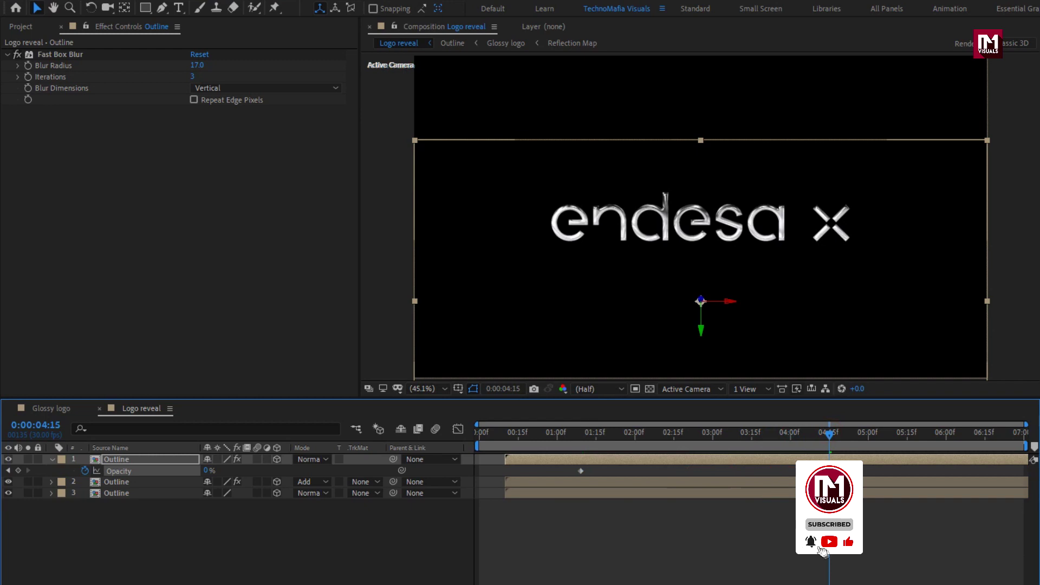
pyautogui.click(206, 470)
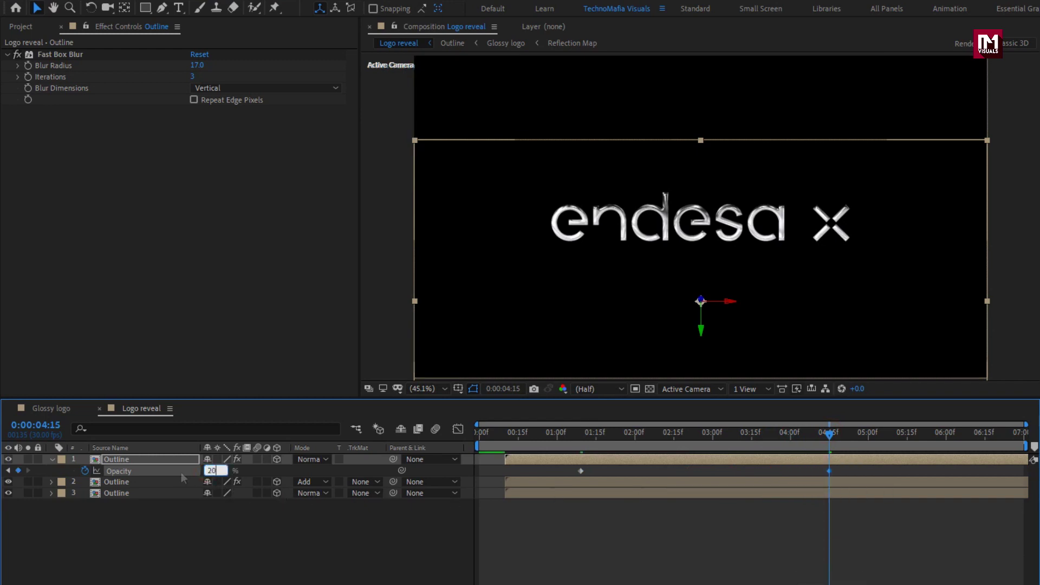
pyautogui.write('20')
pyautogui.press('Return')
# Set an Opacity keyframe of 0% on the reflection layer at 0:00:05:15 and scrub through the fade
pyautogui.click(907, 436)
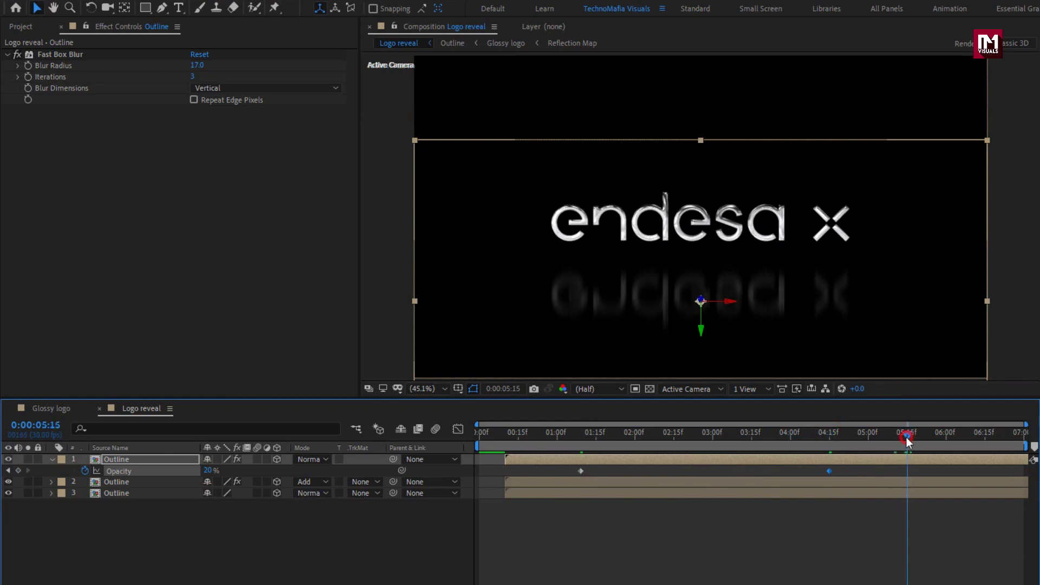
pyautogui.click(206, 472)
pyautogui.write('0')
pyautogui.press('Return')
pyautogui.moveTo(517, 451); pyautogui.dragTo(677, 444)
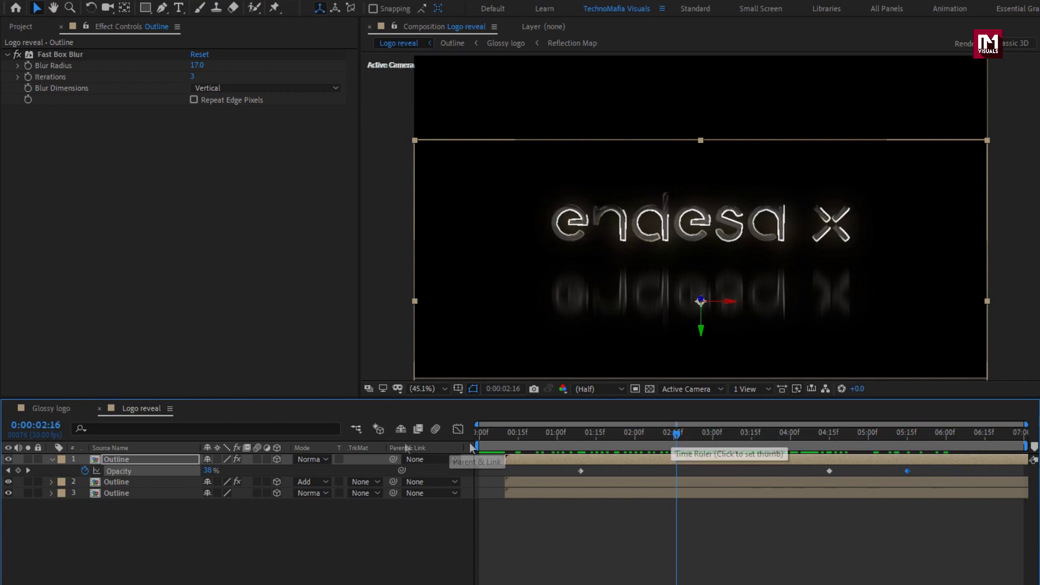
# Shift the reflection layer to start at about 0:00:00:18 and scrub through the reveal
pyautogui.click(51, 460)
pyautogui.moveTo(515, 441); pyautogui.dragTo(791, 439)
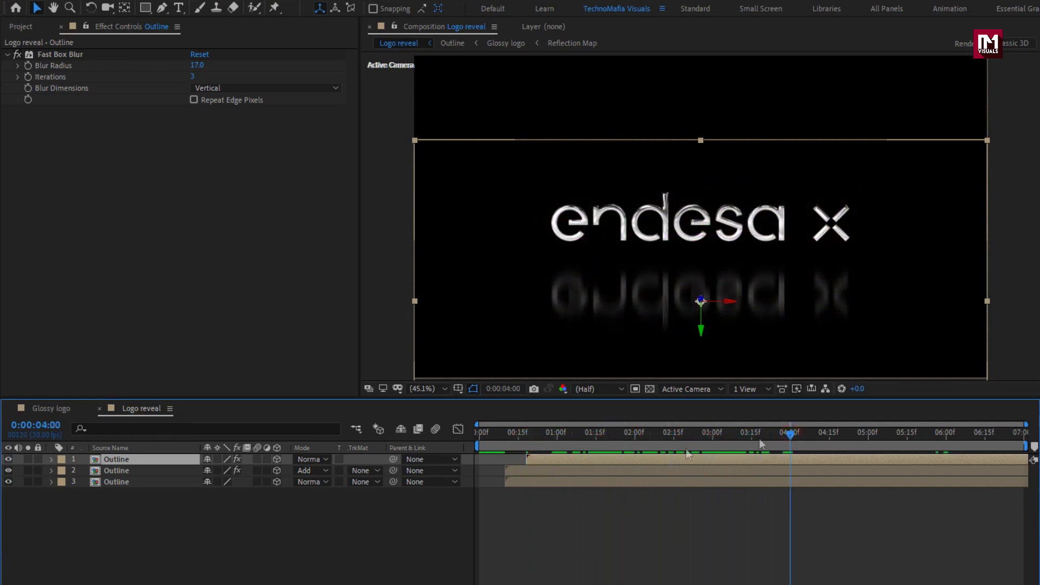
# Add a new camera layer to the Logo reveal composition, keeping the offered camera settings
pyautogui.rightClick(204, 520)
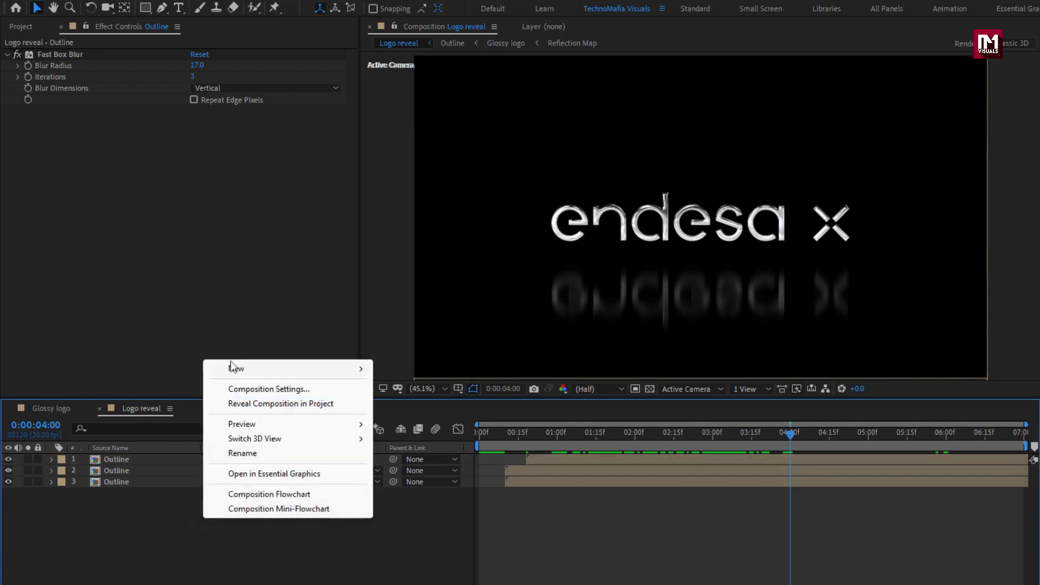
pyautogui.moveTo(367, 369)
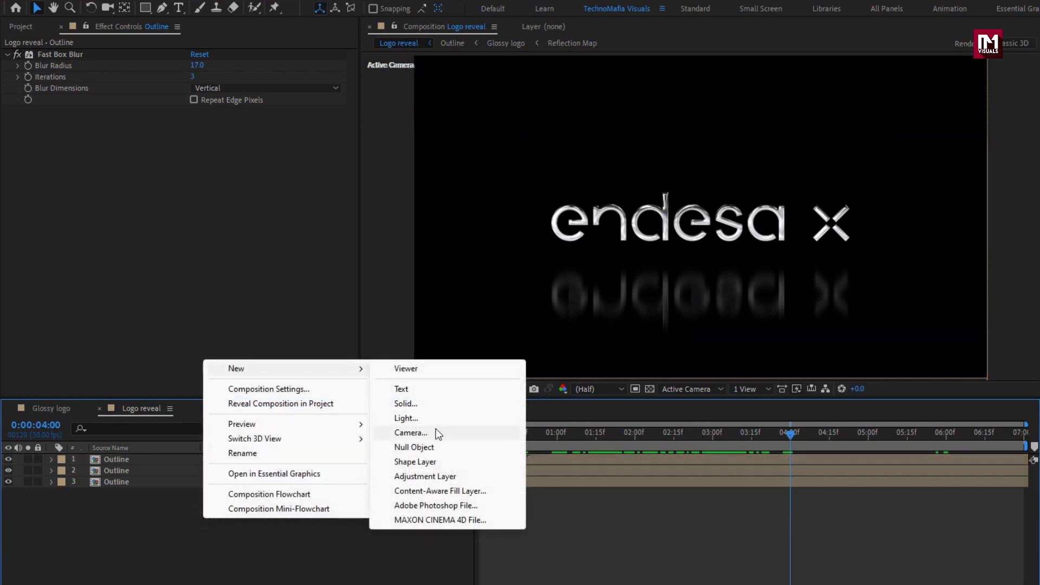
pyautogui.click(411, 432)
pyautogui.click(768, 524)
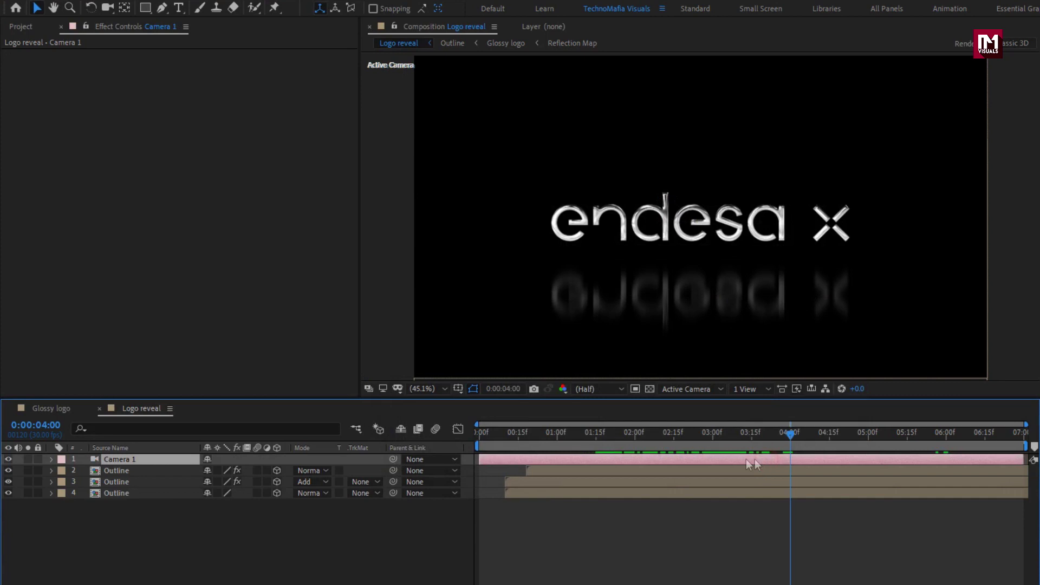
# Add a null object, make it a 3D layer, and parent Camera 1 to it
pyautogui.rightClick(220, 506)
pyautogui.moveTo(260, 358)
pyautogui.click(437, 436)
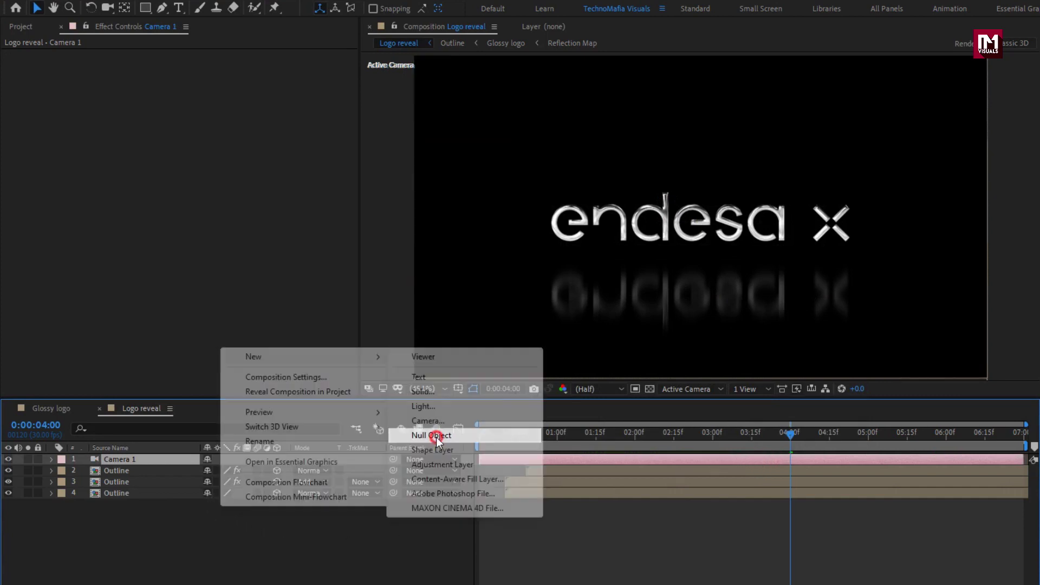
pyautogui.click(277, 459)
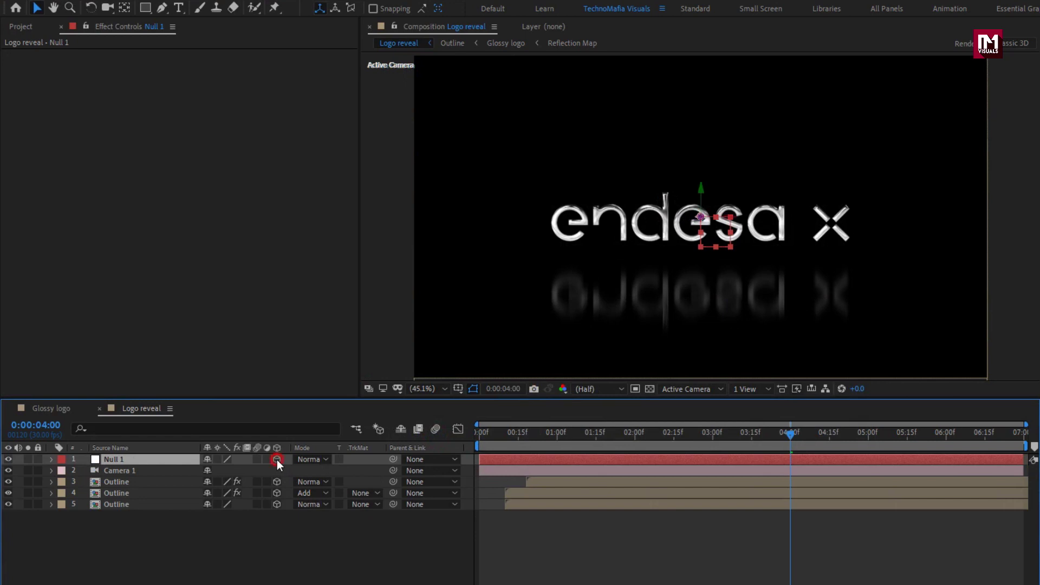
pyautogui.click(131, 471)
pyautogui.click(407, 472)
pyautogui.click(440, 497)
# Set Position keyframes on the null at 0:00:01:00 and 0:00:03:00 with its current position
pyautogui.click(158, 459)
pyautogui.press('p')
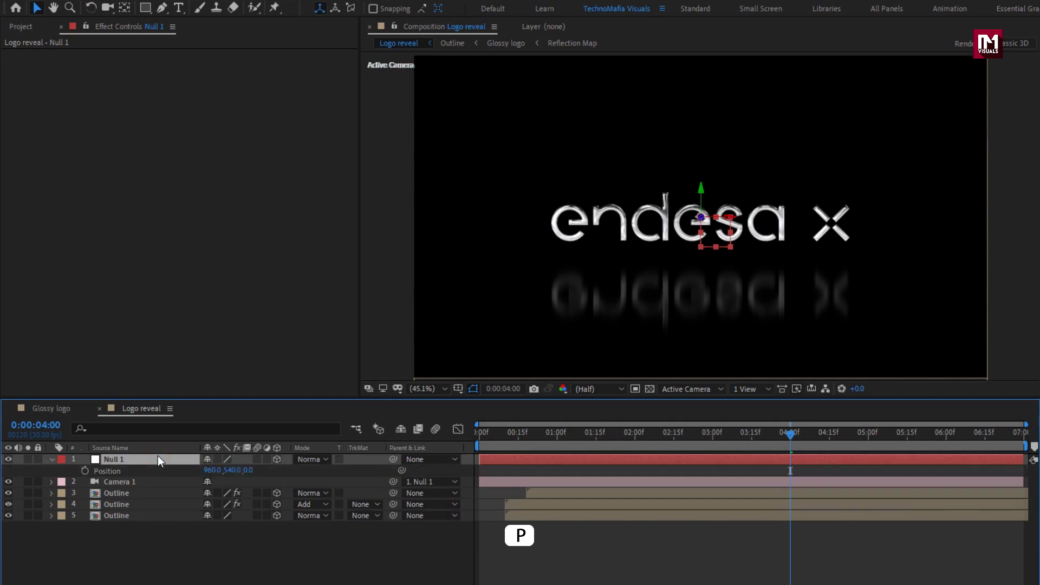
pyautogui.click(557, 438)
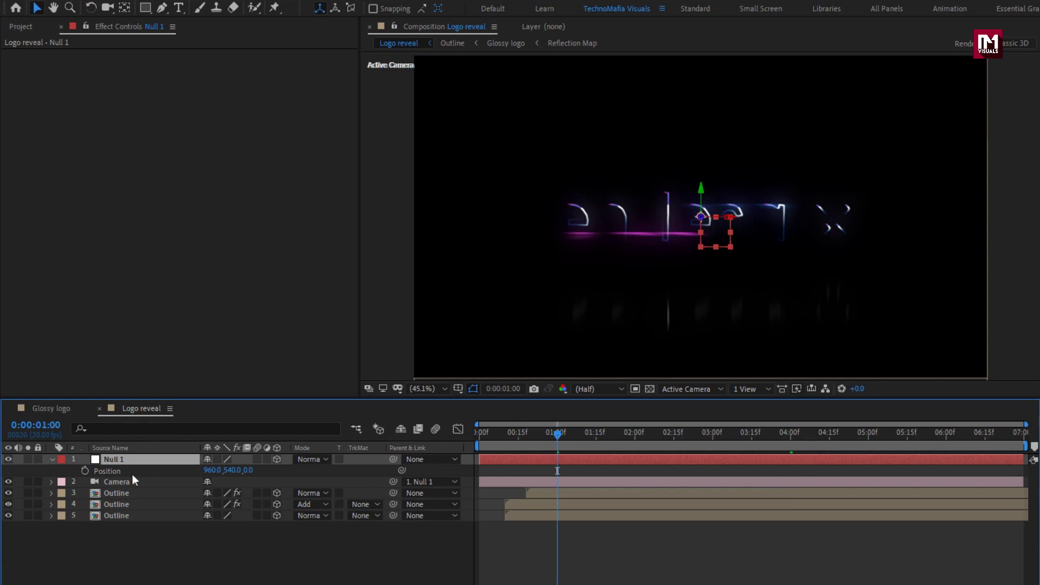
pyautogui.click(84, 471)
pyautogui.moveTo(682, 438); pyautogui.dragTo(712, 435)
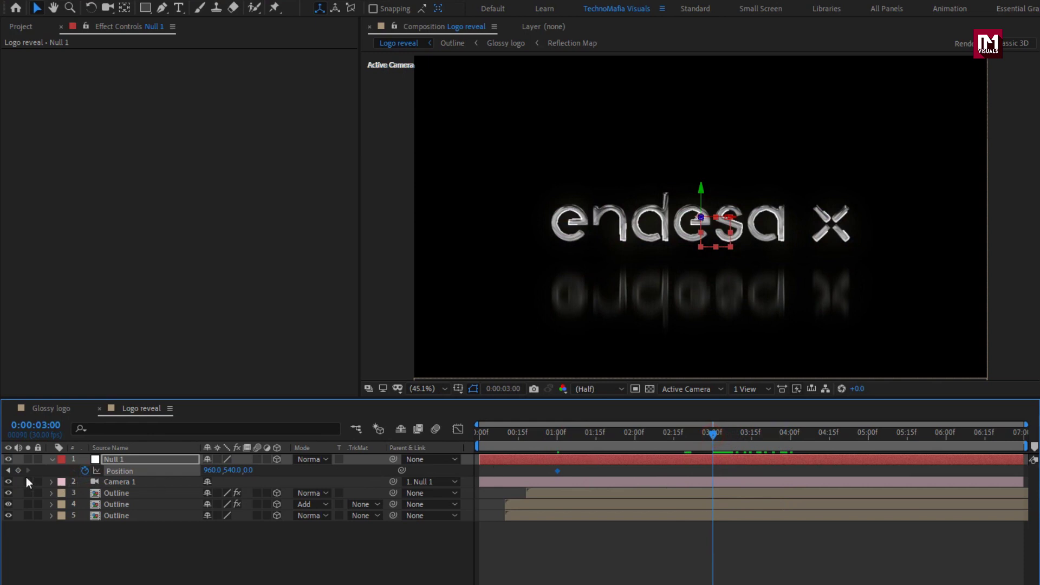
# Increase the null's Z position at the 0:00:01:00 keyframe so the camera starts closer, then scrub through the pull-back
pyautogui.click(558, 437)
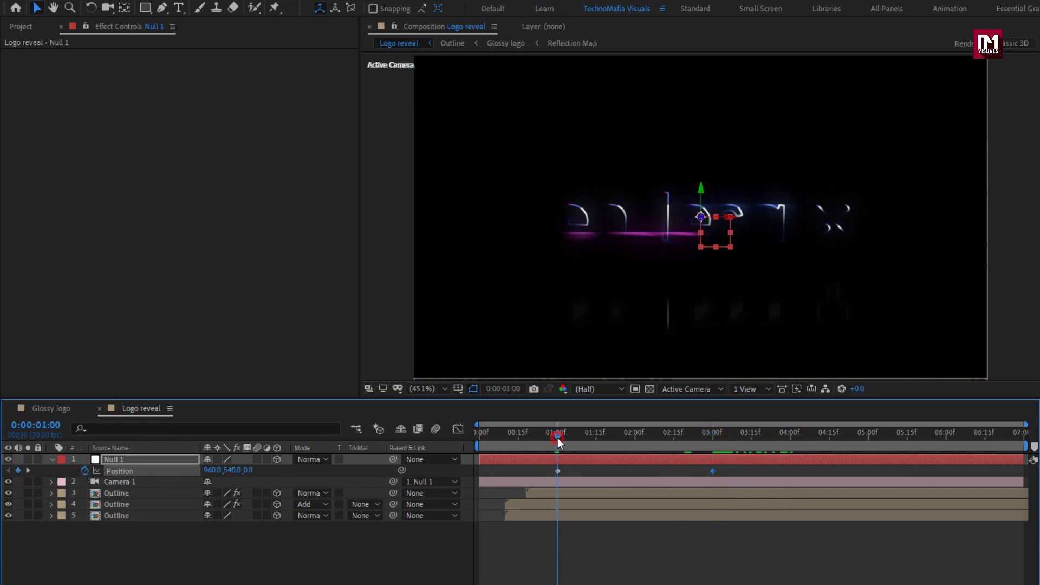
pyautogui.moveTo(261, 470); pyautogui.dragTo(713, 465)
pyautogui.moveTo(557, 436); pyautogui.dragTo(673, 431)
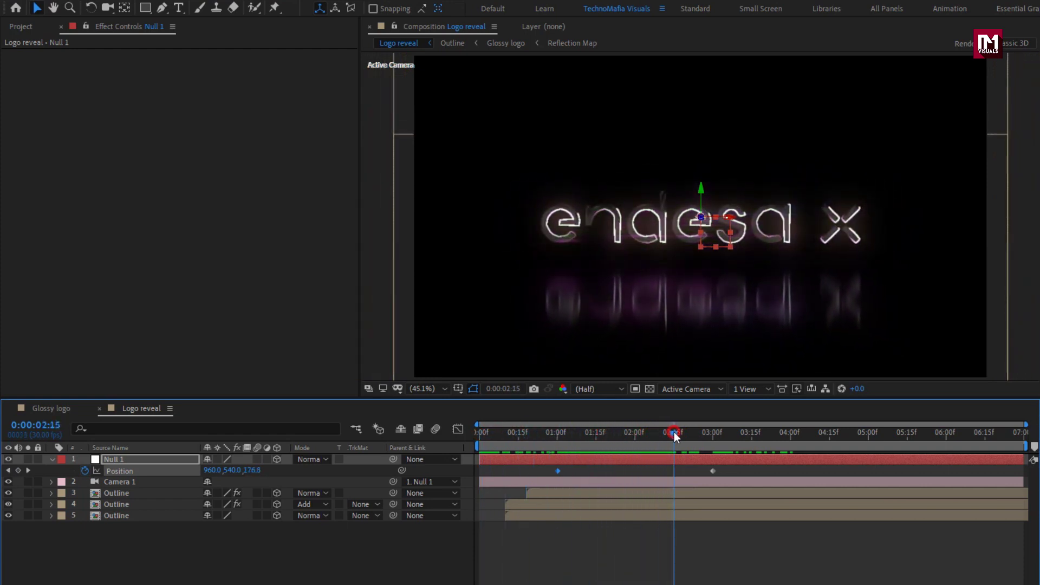
# Apply Easy Ease to both Position keyframes of the null, scrub through the camera move, and collapse the layer
pyautogui.moveTo(718, 467); pyautogui.dragTo(549, 478)
pyautogui.rightClick(557, 471)
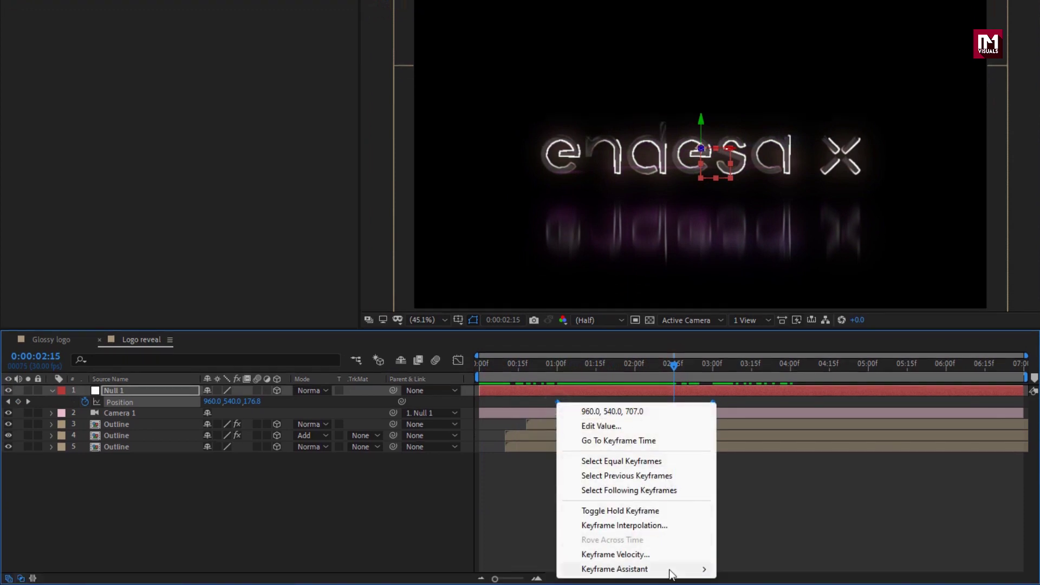
pyautogui.moveTo(707, 584)
pyautogui.click(733, 469)
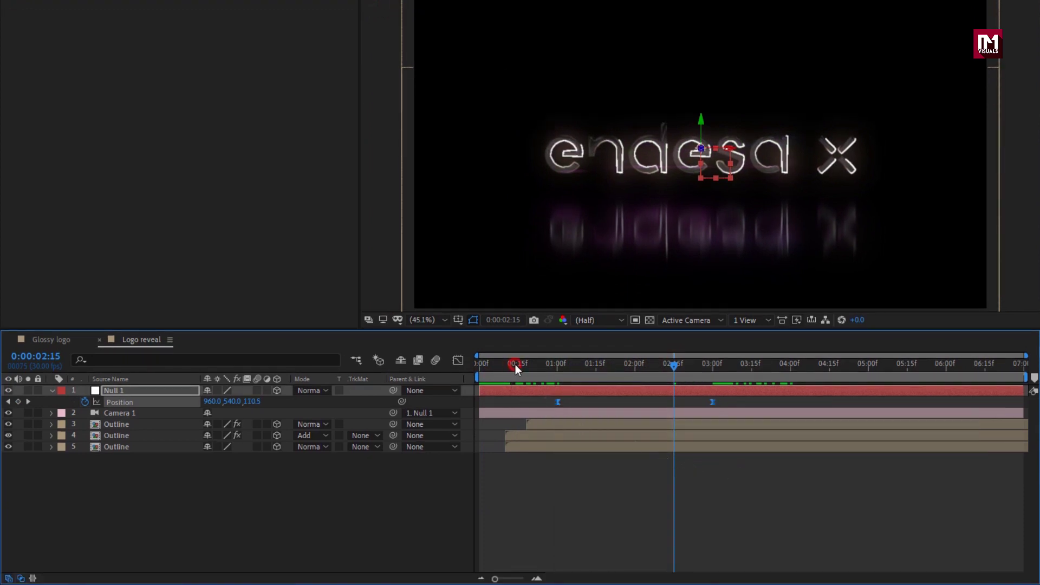
pyautogui.moveTo(515, 365); pyautogui.dragTo(624, 365)
pyautogui.click(52, 391)
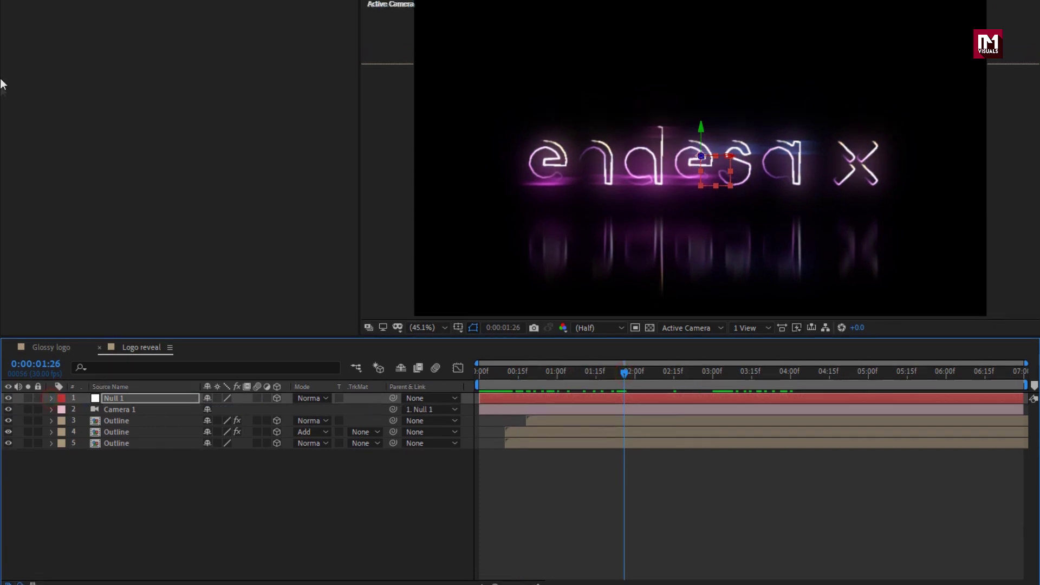
# Place Particles.mov as the uppermost layer of the Logo reveal composition, set its blending mode to Add, and scrub through the result
pyautogui.click(18, 29)
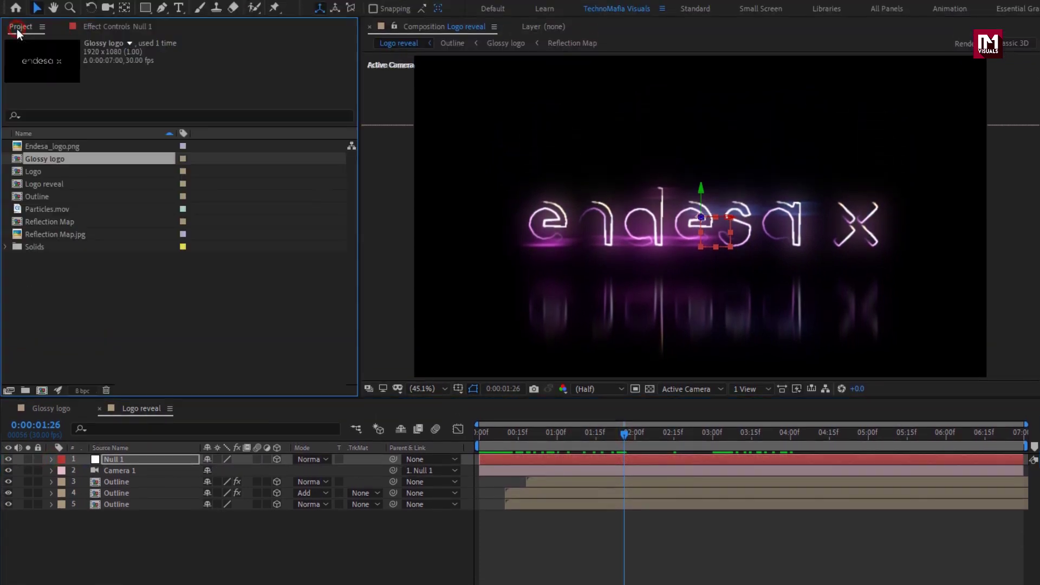
pyautogui.click(44, 210)
pyautogui.moveTo(128, 410); pyautogui.dragTo(144, 456)
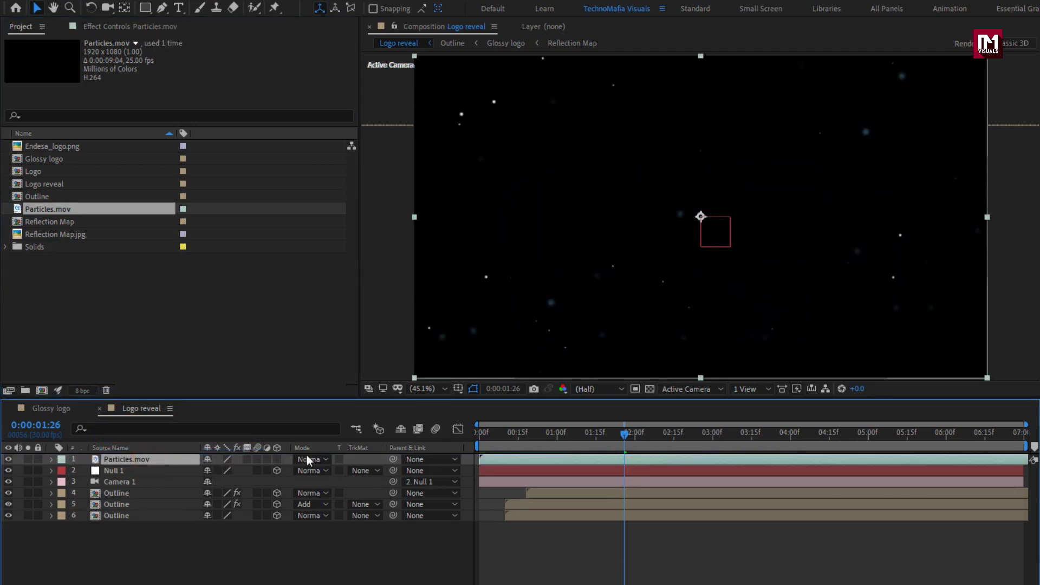
pyautogui.click(306, 459)
pyautogui.click(354, 208)
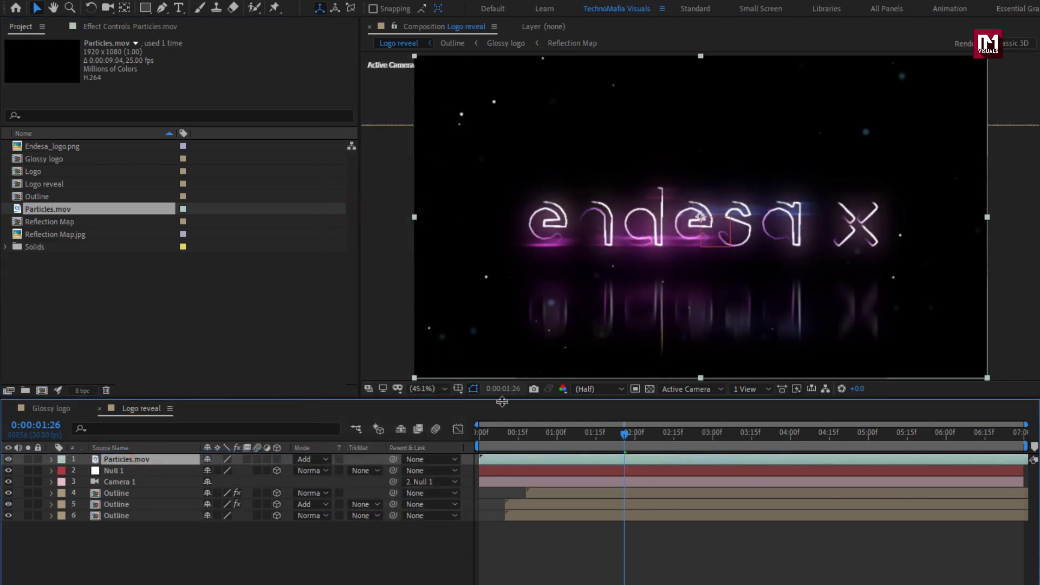
pyautogui.moveTo(485, 431); pyautogui.dragTo(969, 427)
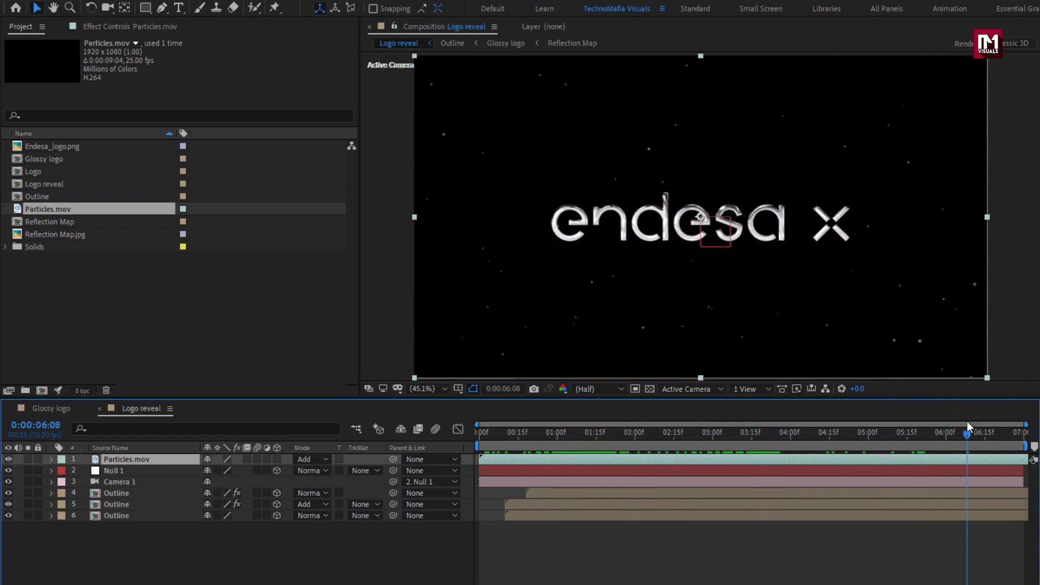
# Create a new adjustment layer above all layers in the Logo reveal composition
pyautogui.click(186, 573)
pyautogui.rightClick(188, 555)
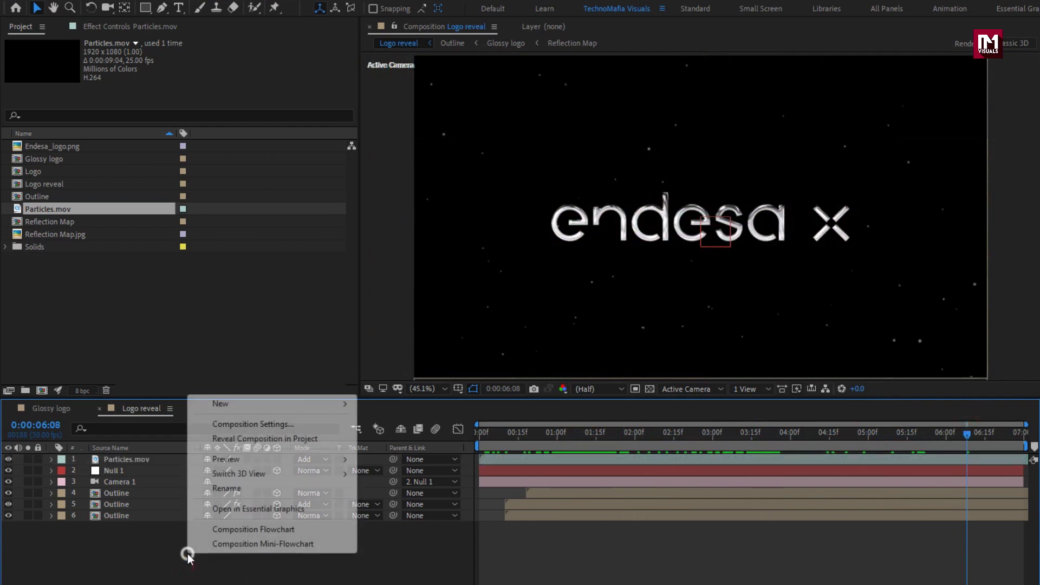
pyautogui.moveTo(351, 410)
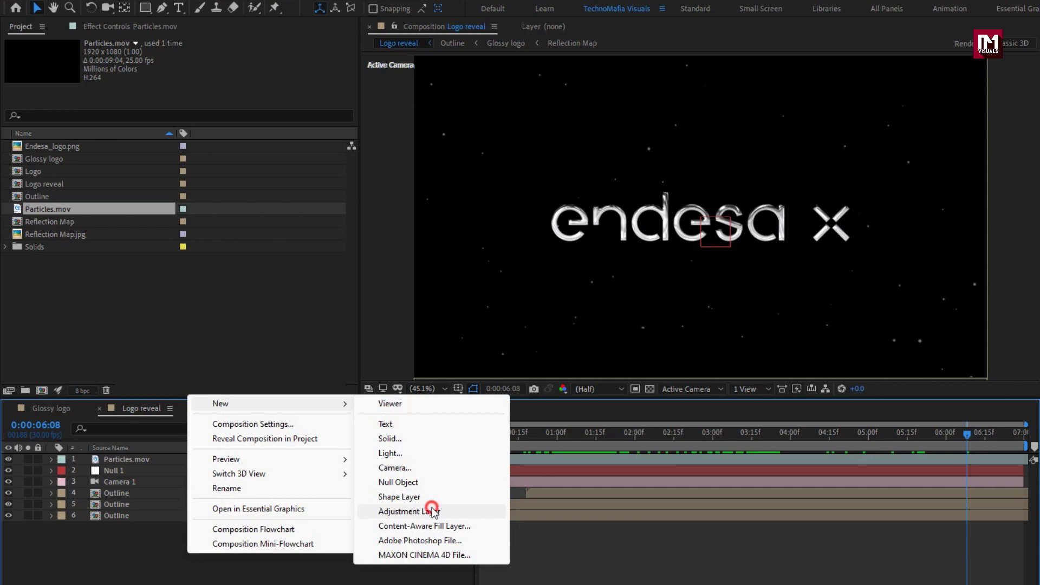
pyautogui.click(428, 511)
# Apply the Noise effect to the adjustment layer with Amount of Noise set to 10%
pyautogui.click(969, 45)
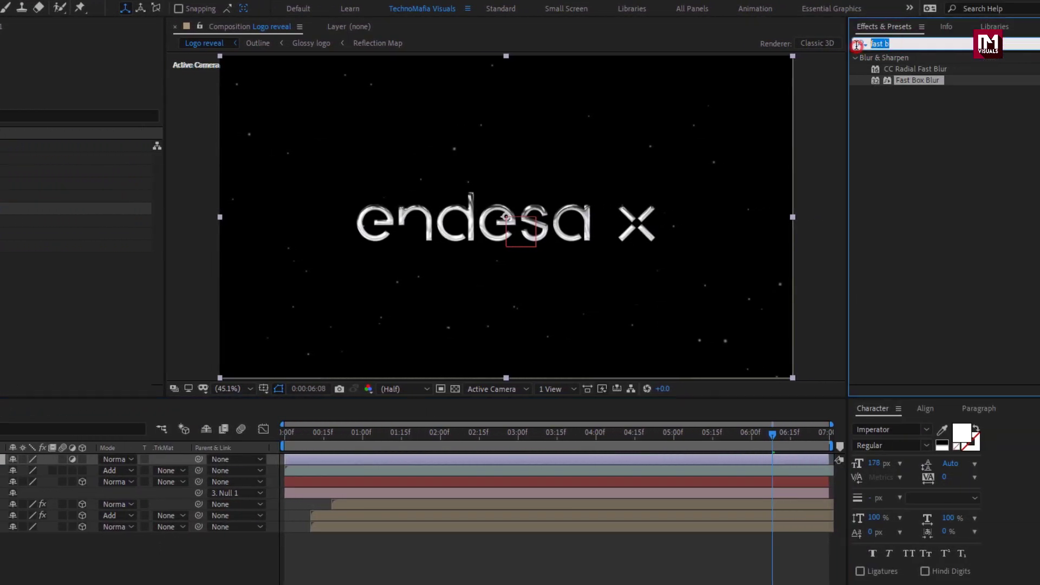
pyautogui.write('noise')
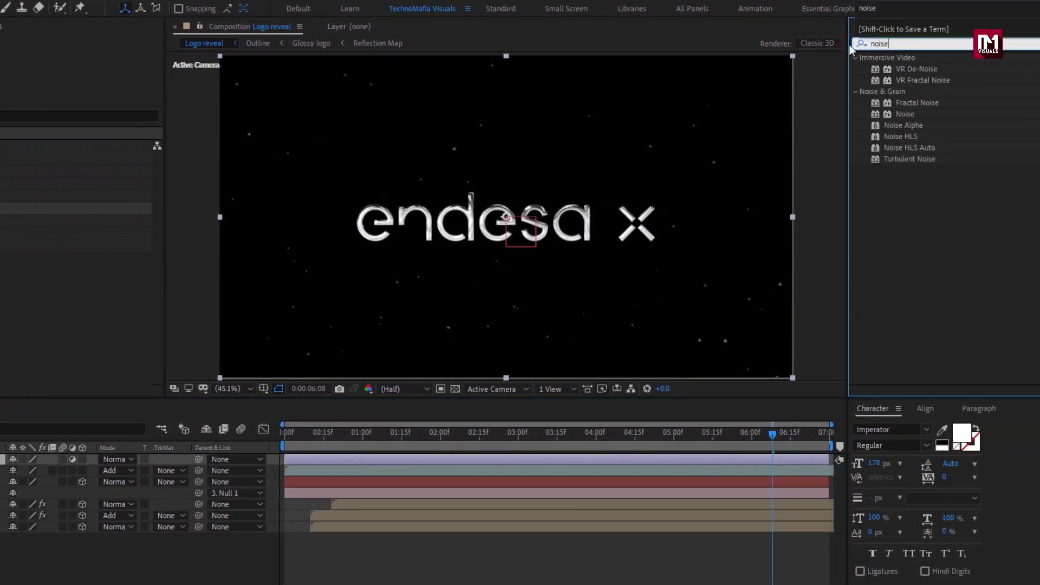
pyautogui.doubleClick(906, 114)
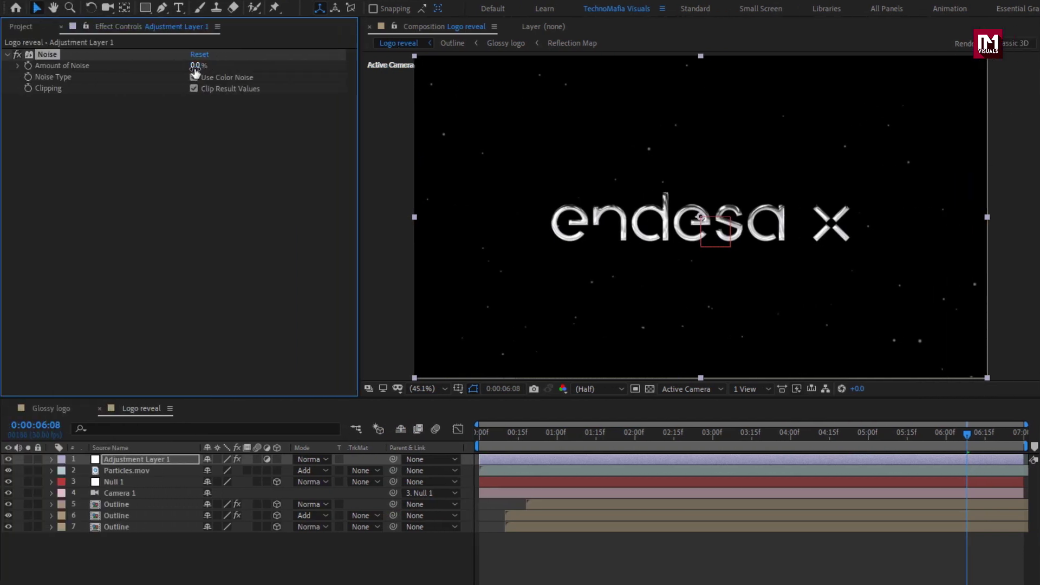
pyautogui.write('10')
pyautogui.press('Return')
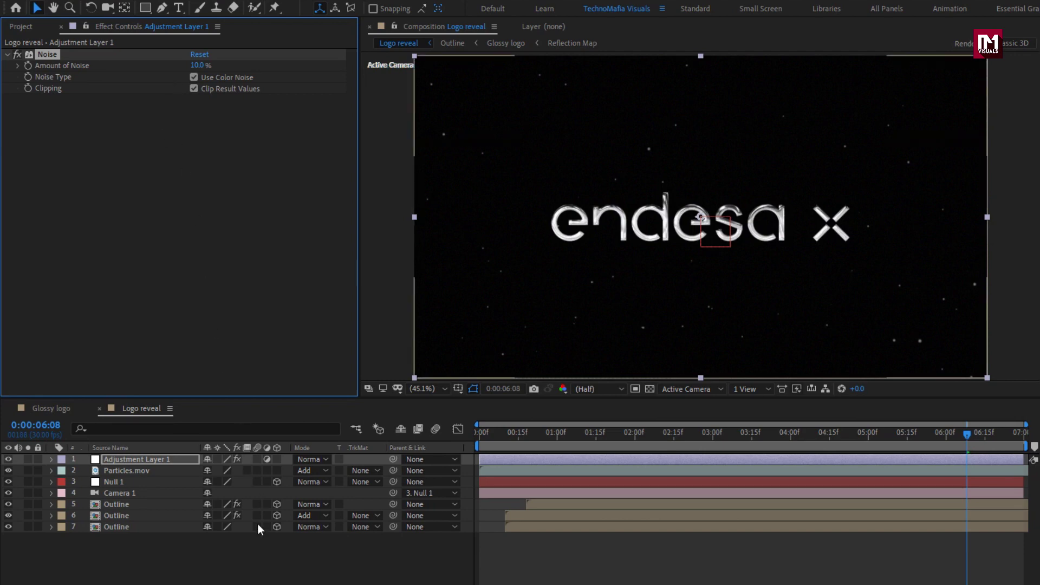
# Create a black 1920 x 1080 solid named BG and move it below all other layers
pyautogui.rightClick(187, 563)
pyautogui.moveTo(229, 415)
pyautogui.click(412, 448)
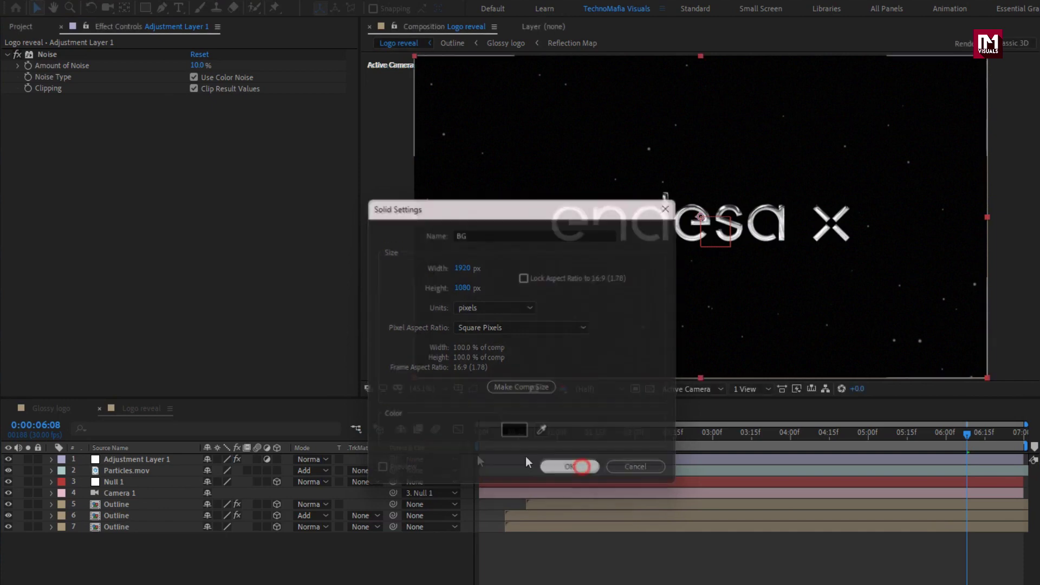
pyautogui.click(570, 467)
pyautogui.moveTo(110, 460); pyautogui.dragTo(134, 555)
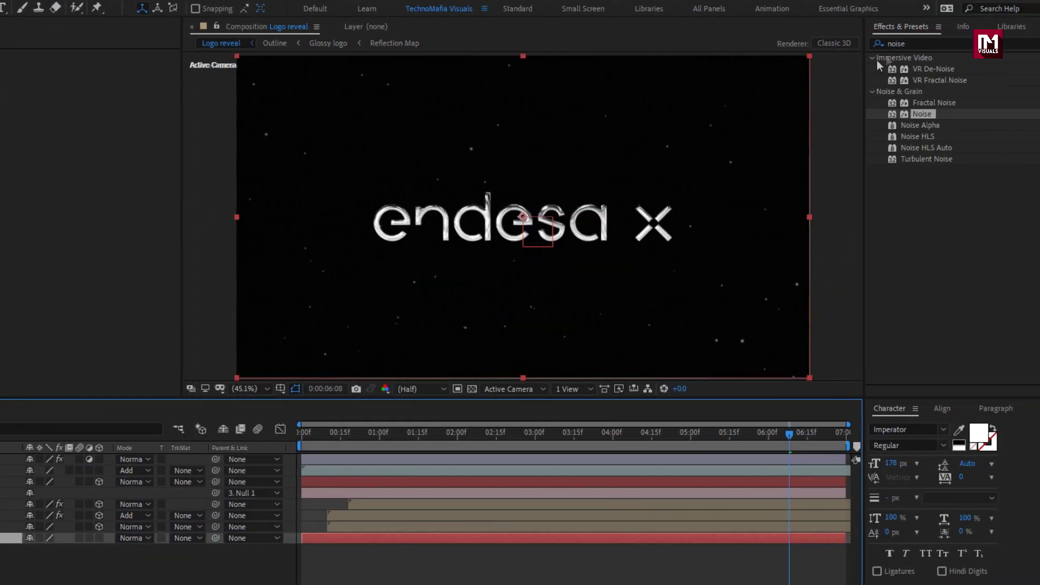
# Find the Gradient Ramp effect and apply it to the BG solid
pyautogui.click(910, 43)
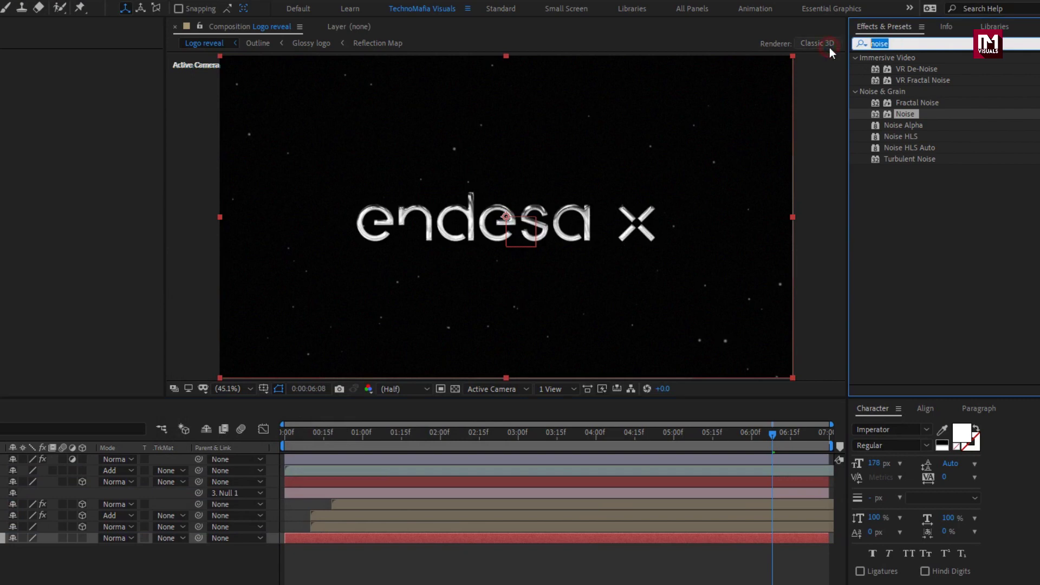
pyautogui.write('ramp')
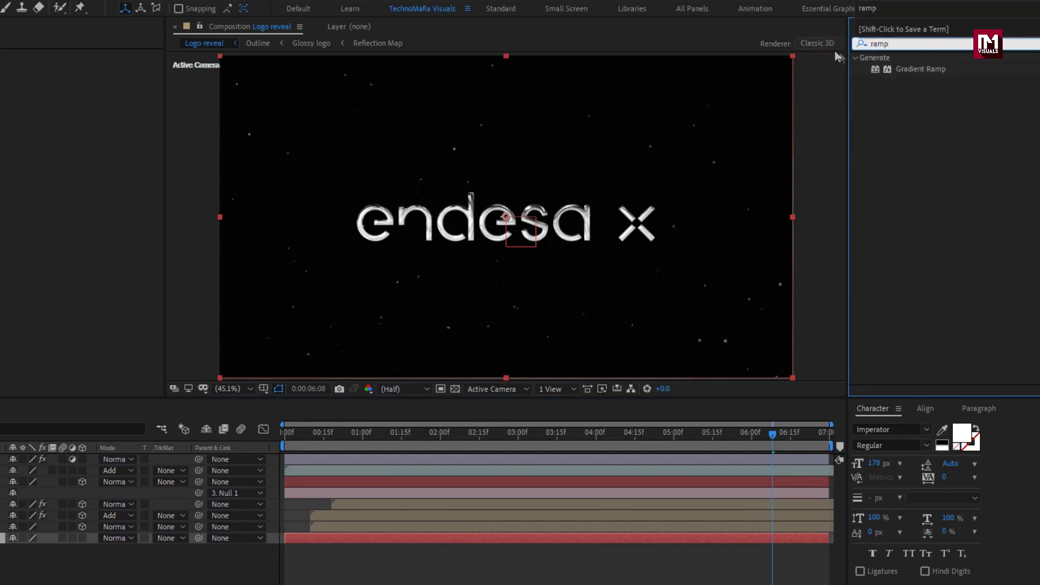
pyautogui.doubleClick(919, 70)
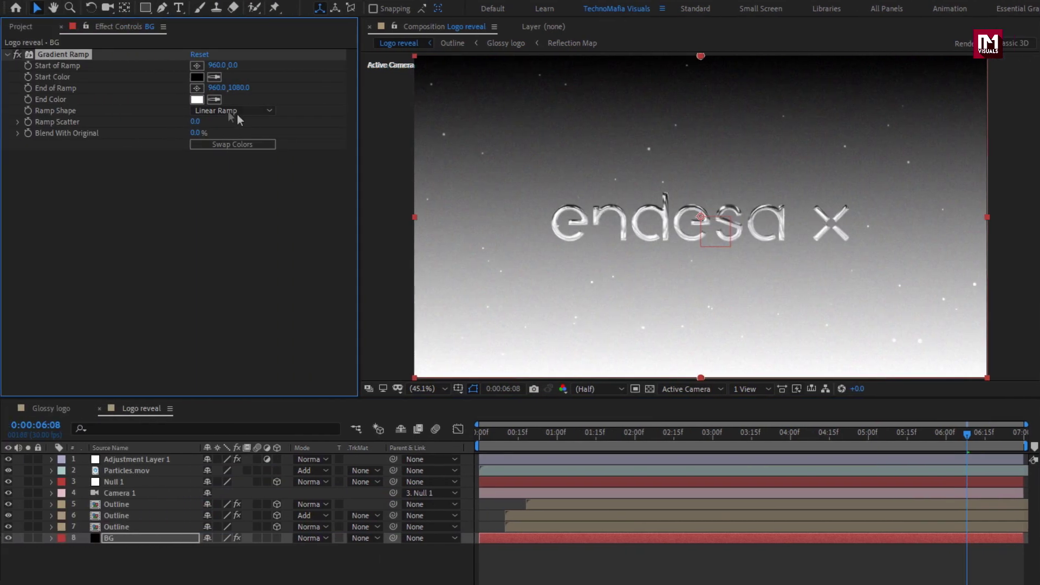
# Set the Gradient Ramp's End Color to 0A0A0A and its Start Color to 0D0D0D
pyautogui.click(200, 101)
pyautogui.click(134, 420)
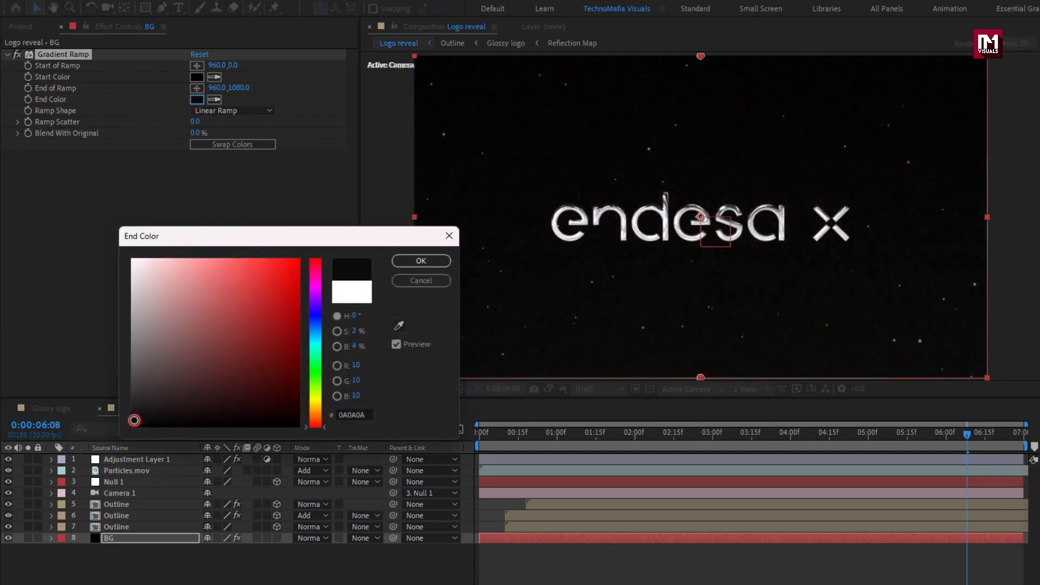
pyautogui.click(421, 261)
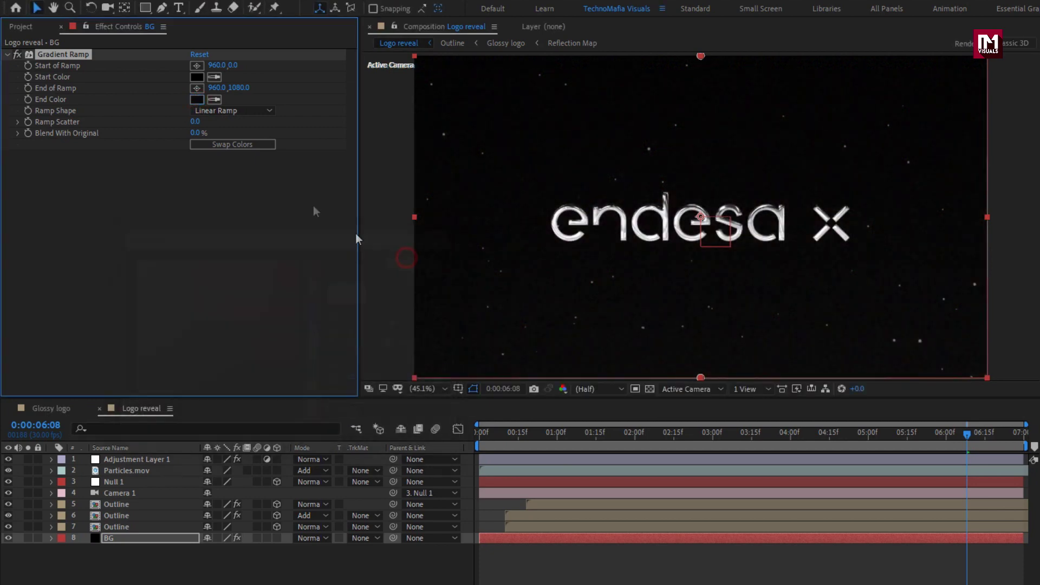
pyautogui.click(199, 79)
pyautogui.click(129, 417)
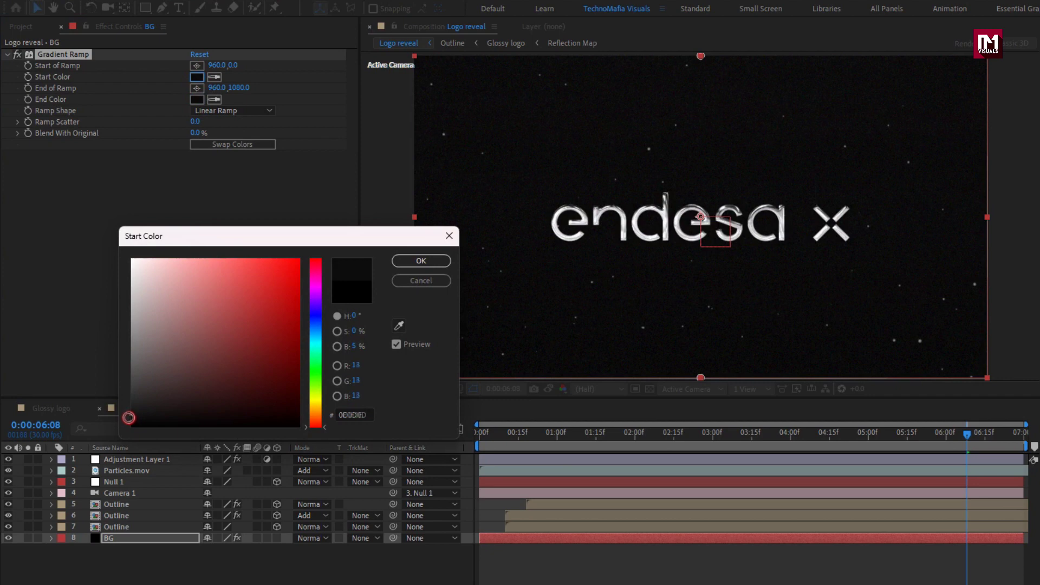
pyautogui.click(407, 259)
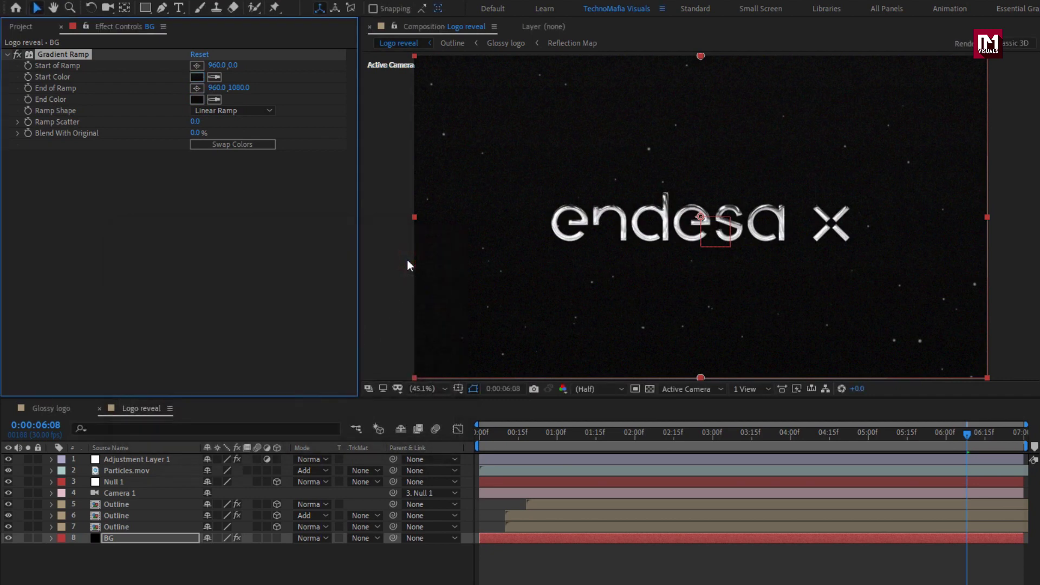
# Create a black 1920 x 1080 solid named Frame and give it a full-size rectangular mask, showing the mask's properties
pyautogui.rightClick(227, 572)
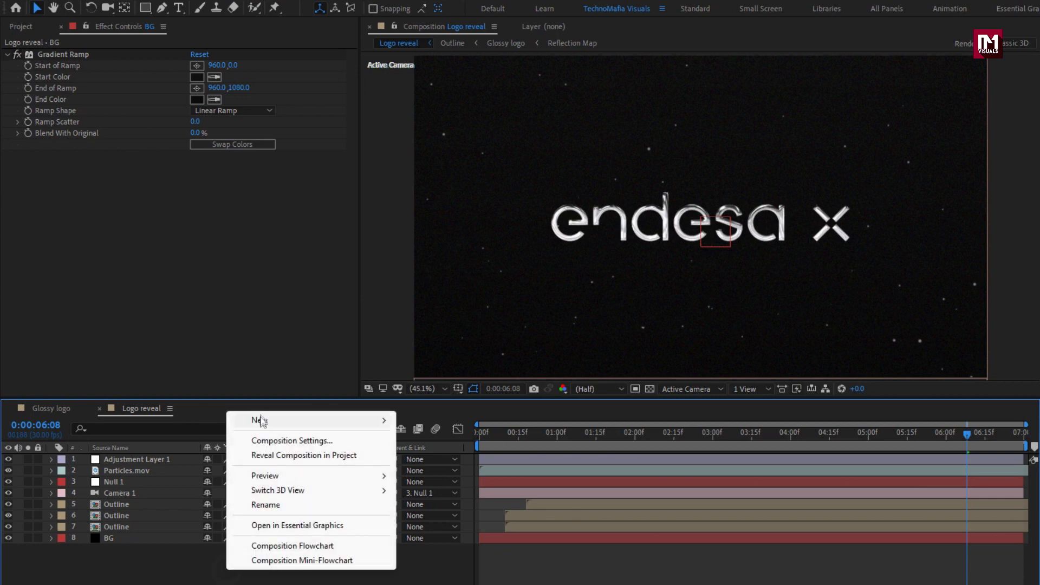
pyautogui.moveTo(397, 424)
pyautogui.click(412, 456)
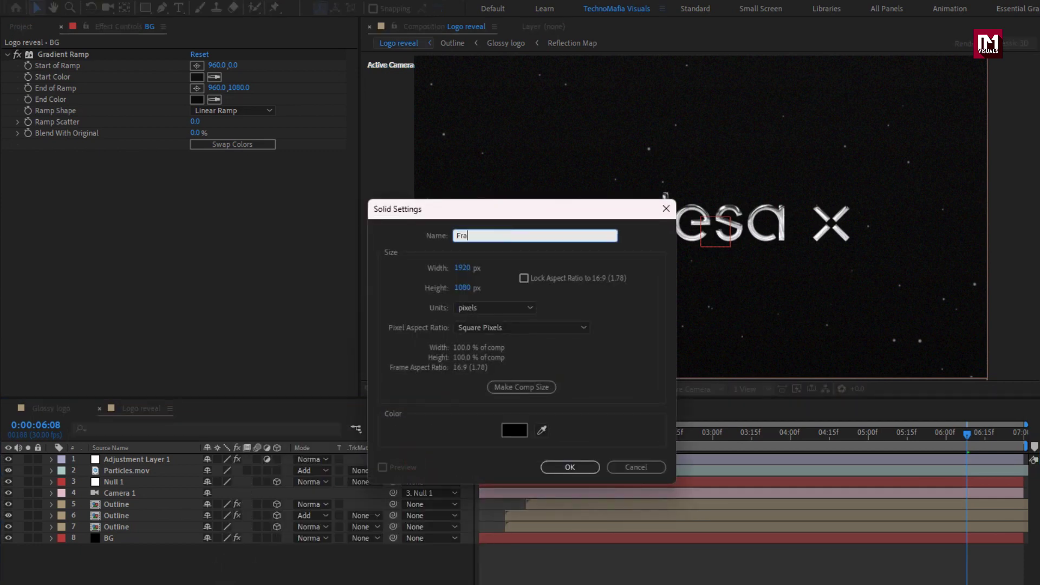
pyautogui.click(562, 464)
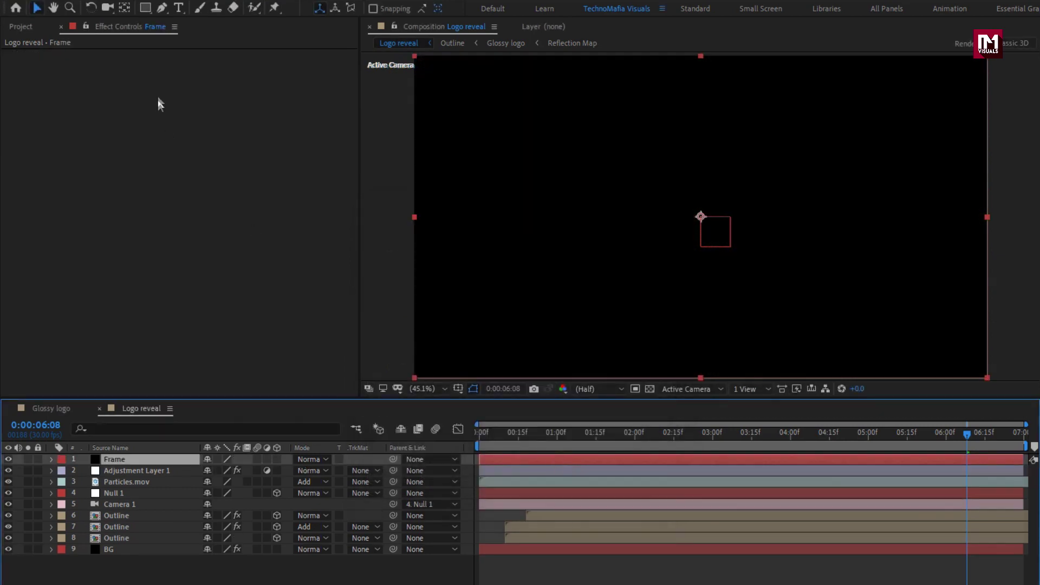
pyautogui.doubleClick(149, 14)
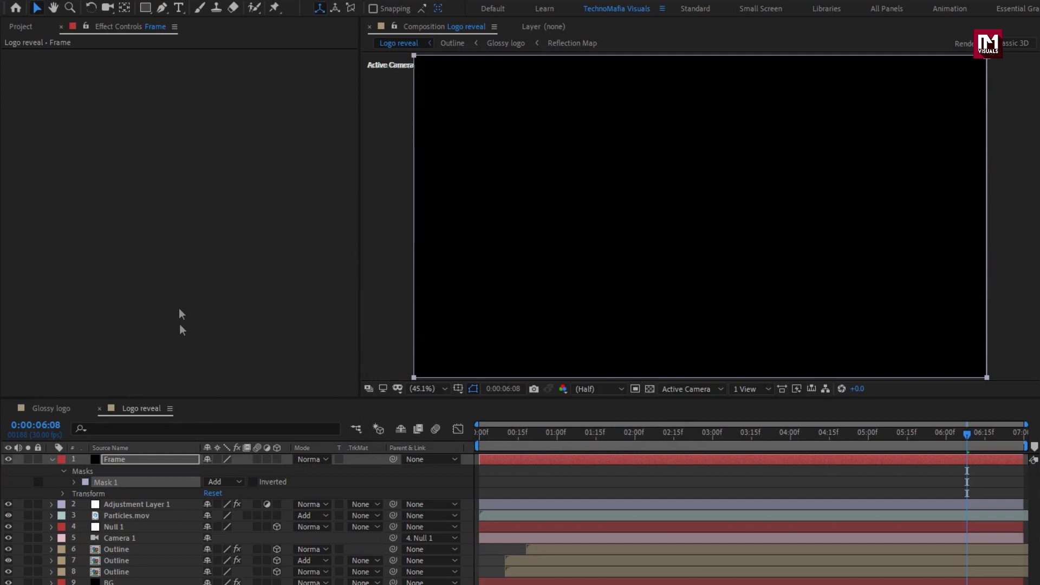
pyautogui.click(75, 482)
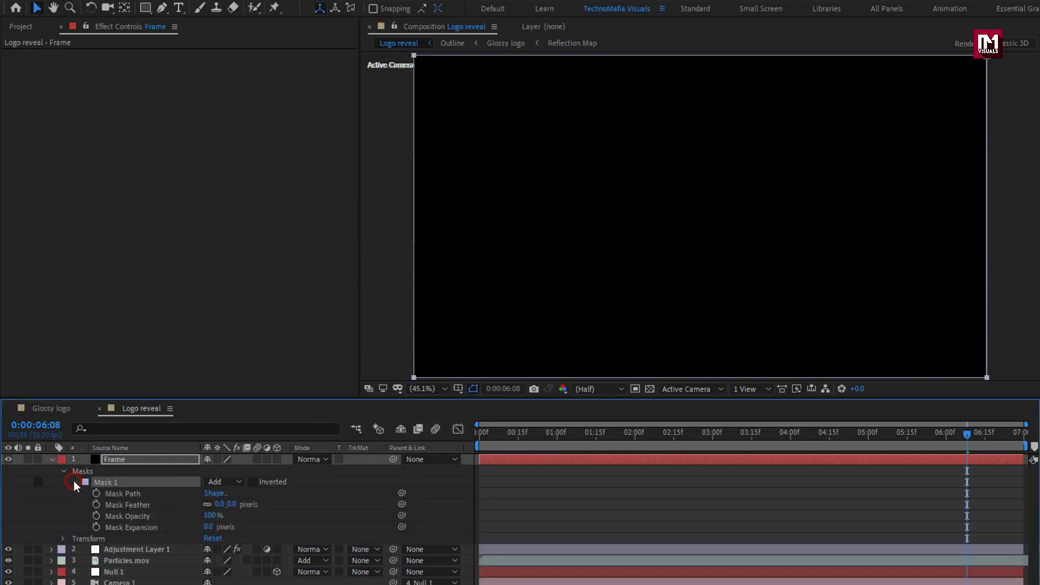
# At 0:00:01:15, set the Frame mask's bounding box in % of source, with Top at 10% and Bottom at 90%
pyautogui.moveTo(518, 439); pyautogui.dragTo(596, 437)
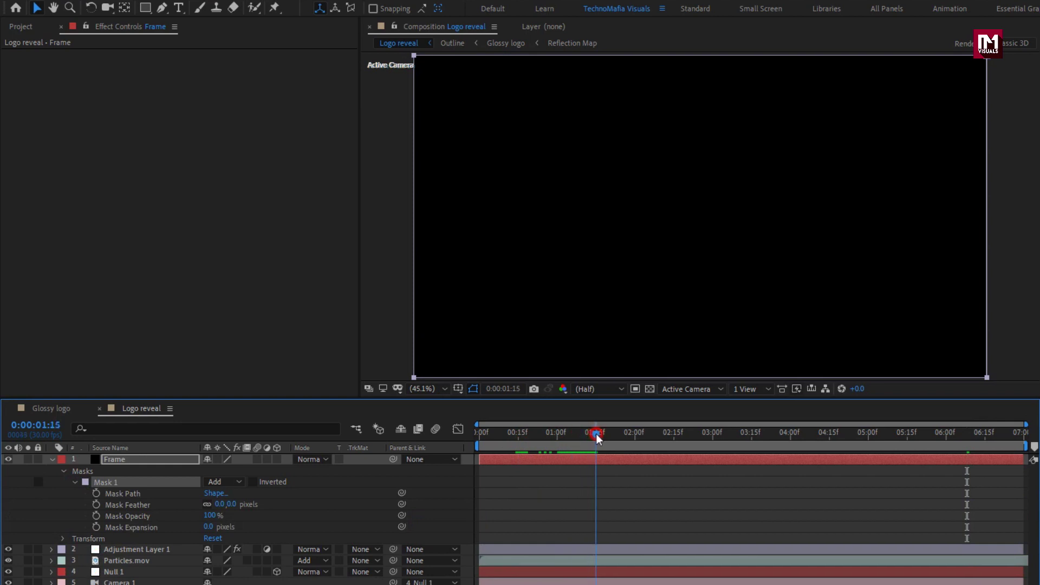
pyautogui.click(213, 494)
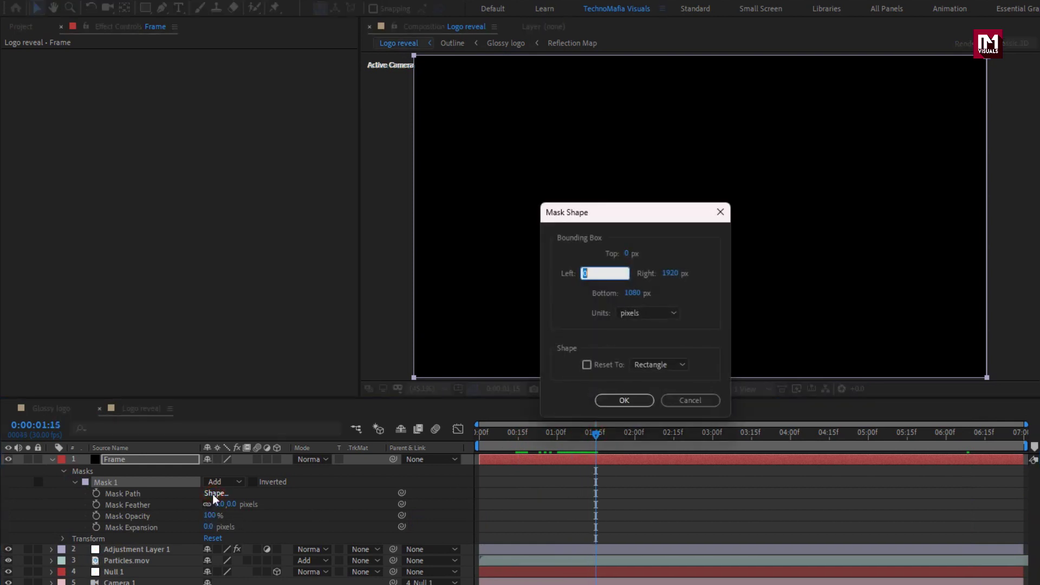
pyautogui.click(633, 314)
pyautogui.click(644, 369)
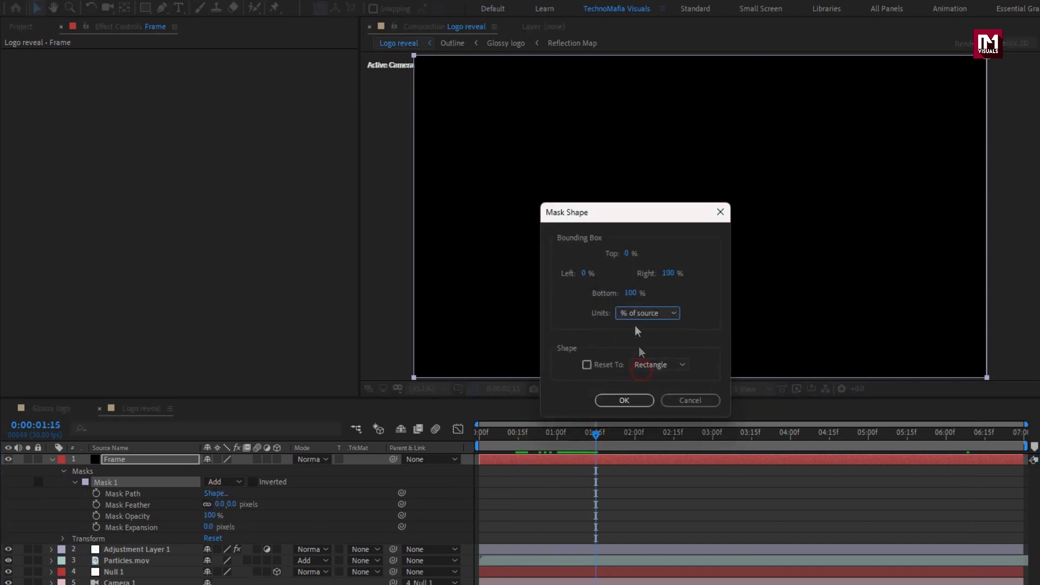
pyautogui.click(626, 254)
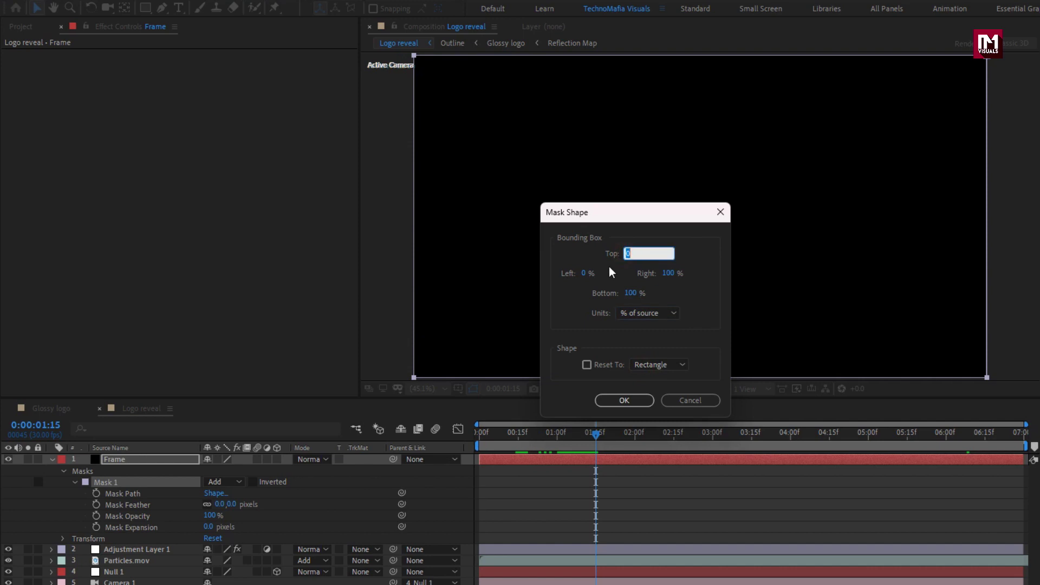
pyautogui.click(623, 293)
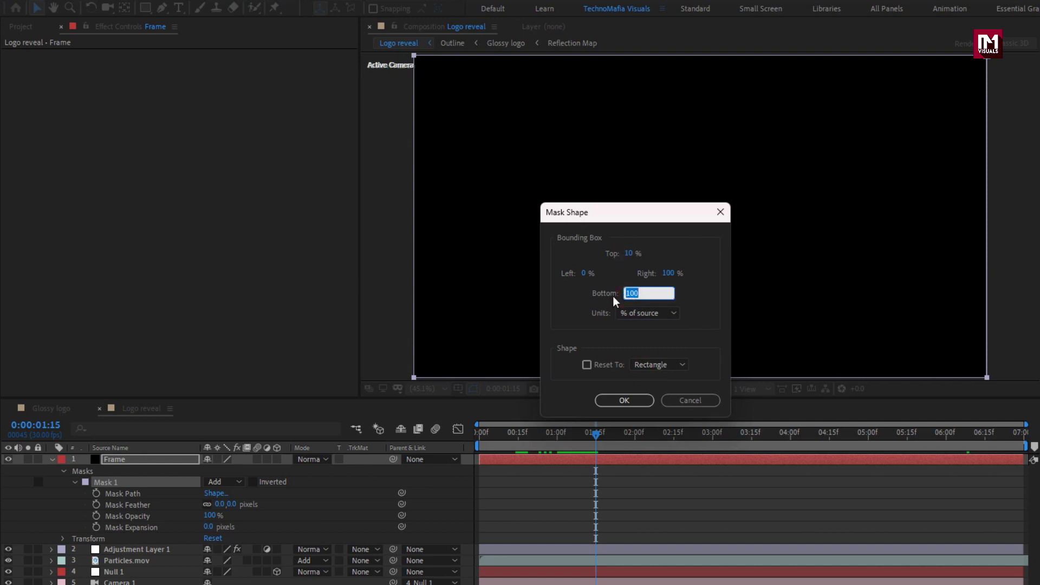
pyautogui.click(623, 400)
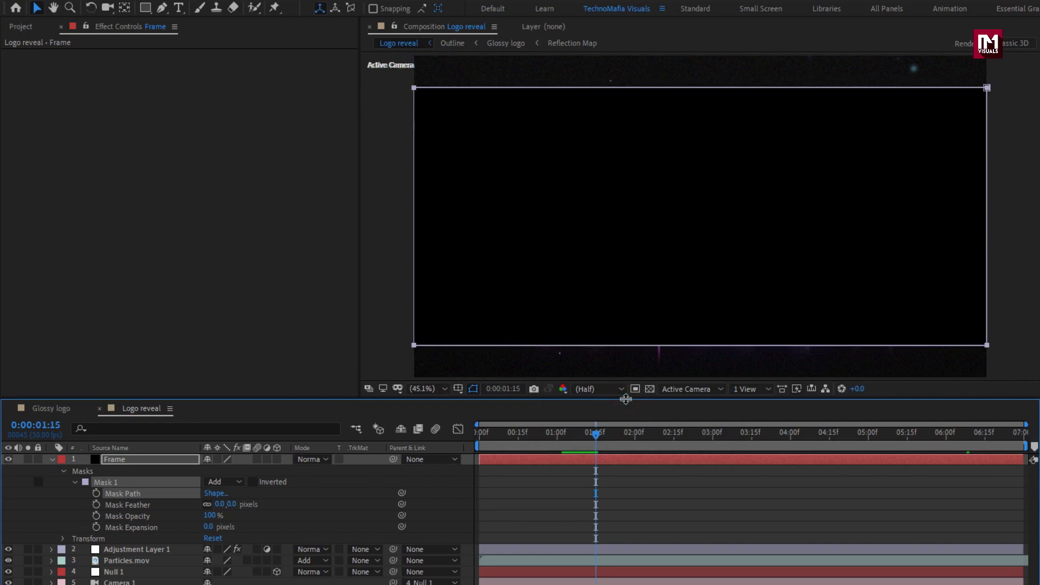
# Set a Mask Path keyframe on the Frame solid at 0:00:01:15
pyautogui.moveTo(534, 432); pyautogui.dragTo(479, 432)
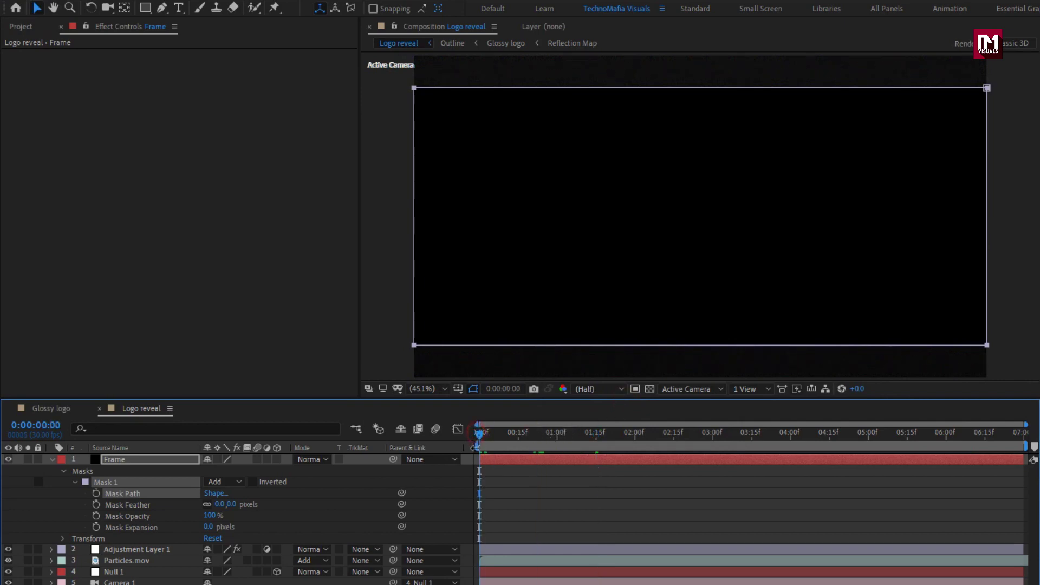
pyautogui.moveTo(563, 434); pyautogui.dragTo(596, 452)
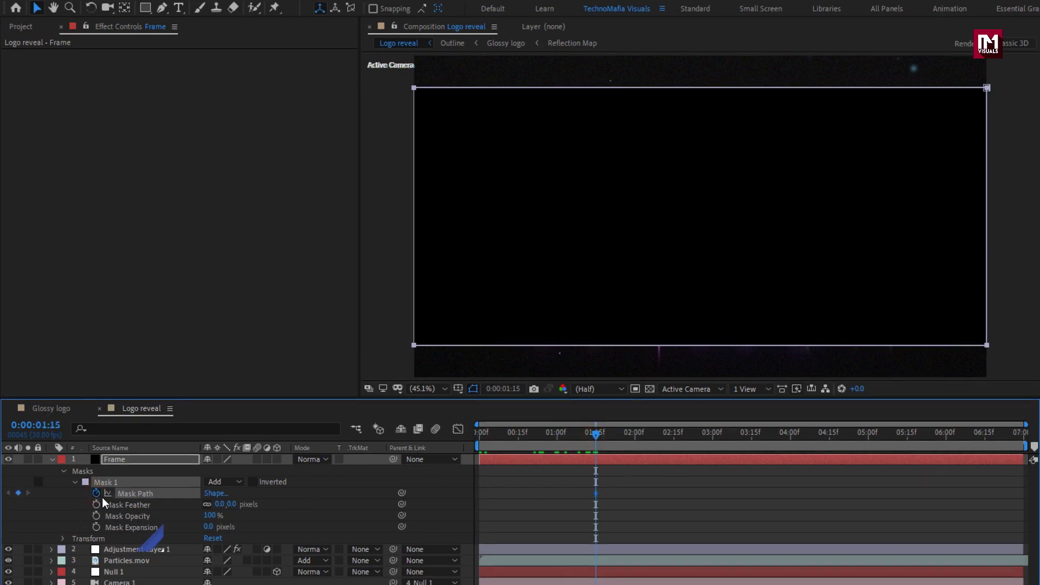
# At 0:00:00:00, set the Frame mask's bounding box Top and Bottom both to 50% of source
pyautogui.moveTo(596, 433); pyautogui.dragTo(452, 441)
pyautogui.click(214, 493)
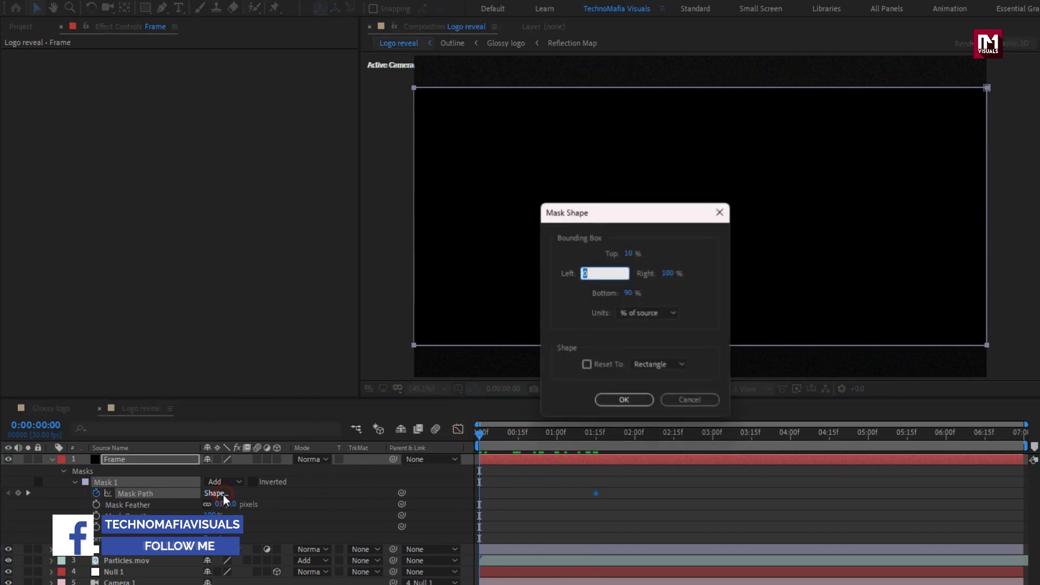
pyautogui.click(630, 253)
pyautogui.write('50')
pyautogui.click(629, 293)
pyautogui.write('50')
pyautogui.click(623, 400)
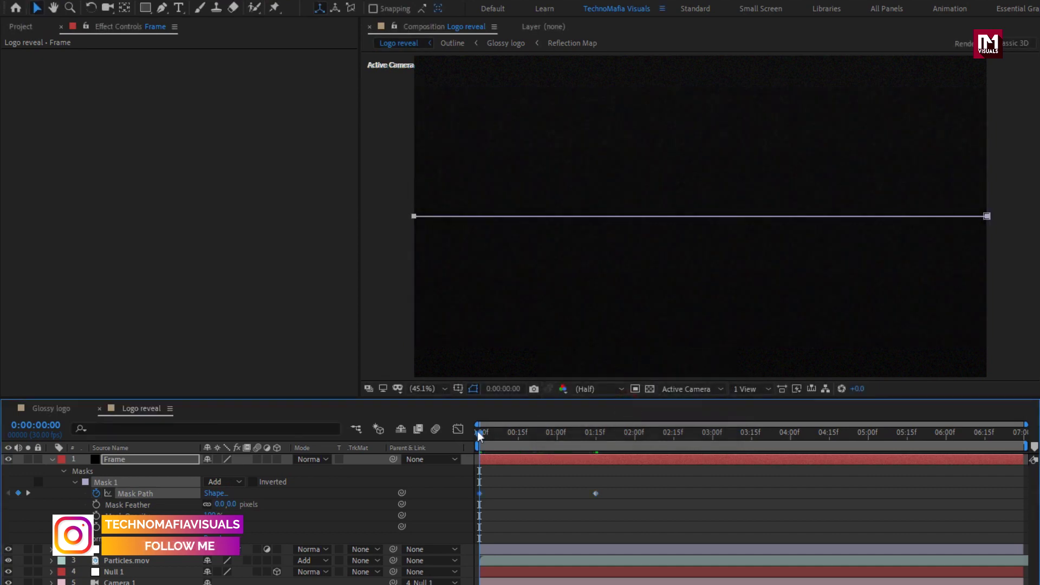
# Invert the Frame solid's mask and preview the frame opening over the first seconds of the timeline
pyautogui.moveTo(479, 434); pyautogui.dragTo(552, 432)
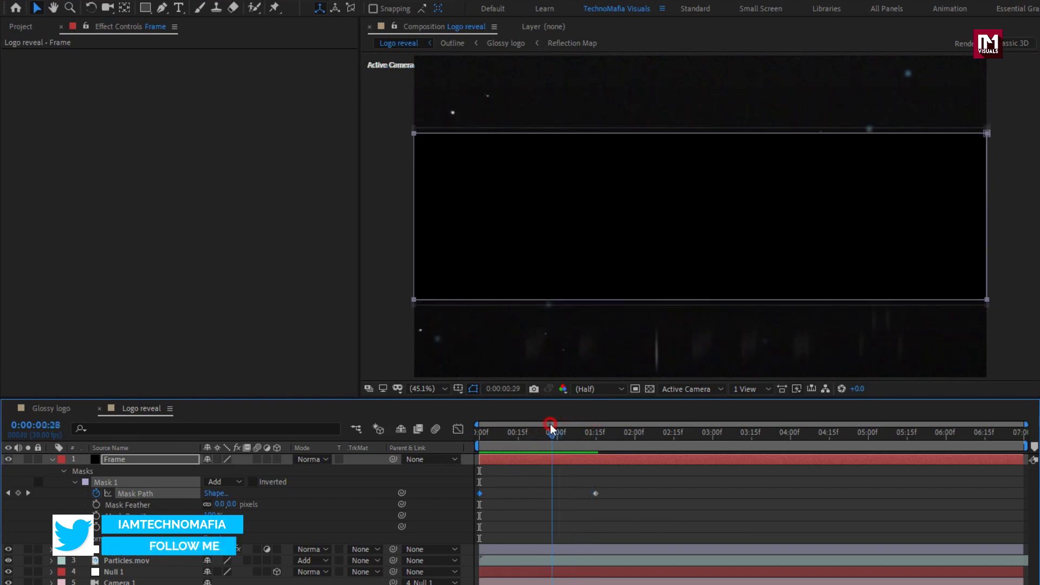
pyautogui.click(252, 482)
pyautogui.moveTo(480, 433); pyautogui.dragTo(695, 429)
# Apply Easy Ease to both Mask Path keyframes, collapse the Frame layer and return to the start of the composition
pyautogui.moveTo(619, 490); pyautogui.dragTo(469, 516)
pyautogui.rightClick(480, 494)
pyautogui.moveTo(557, 483)
pyautogui.click(647, 525)
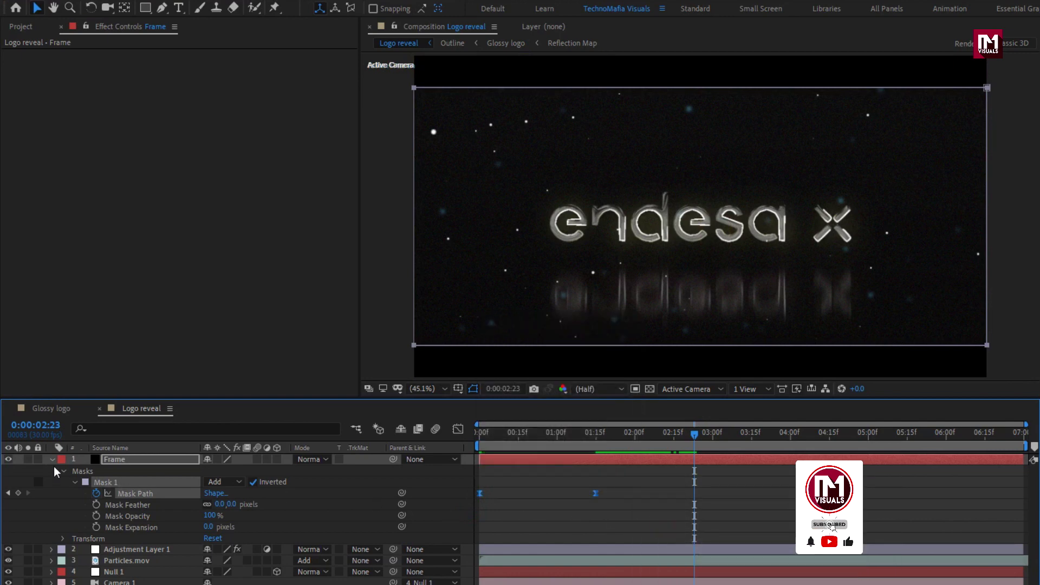
pyautogui.click(54, 462)
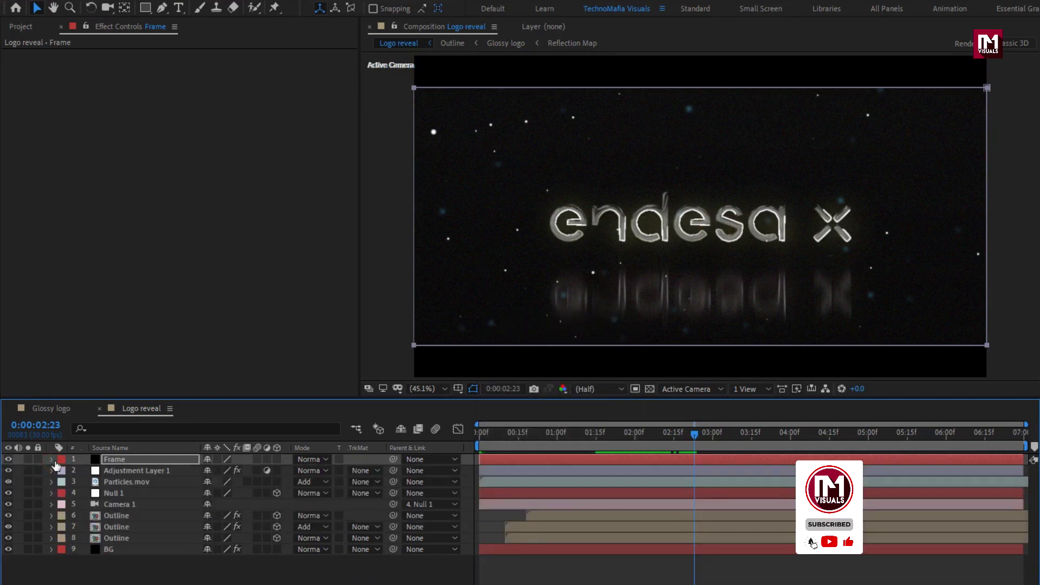
pyautogui.click(478, 433)
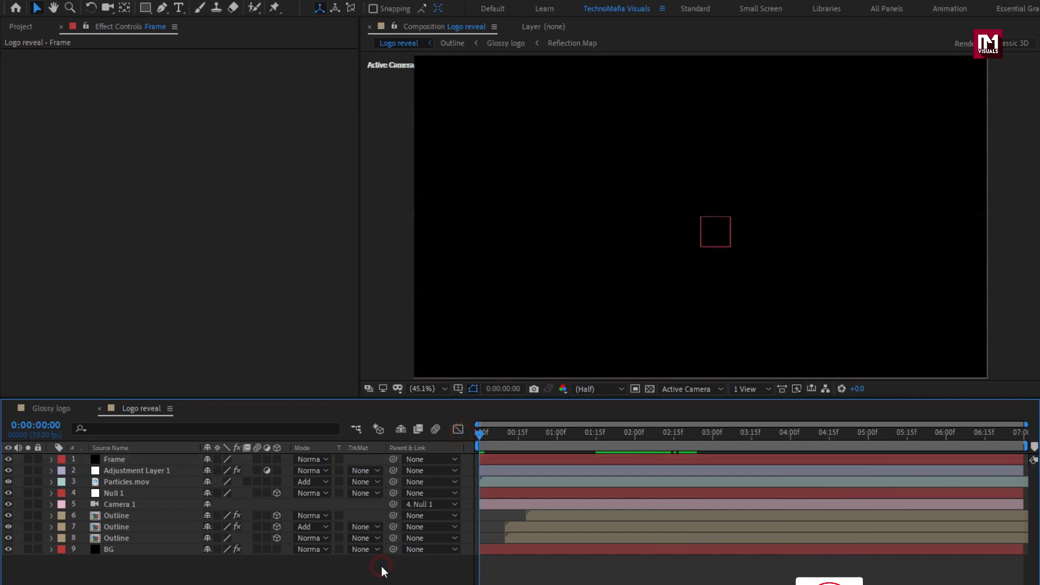